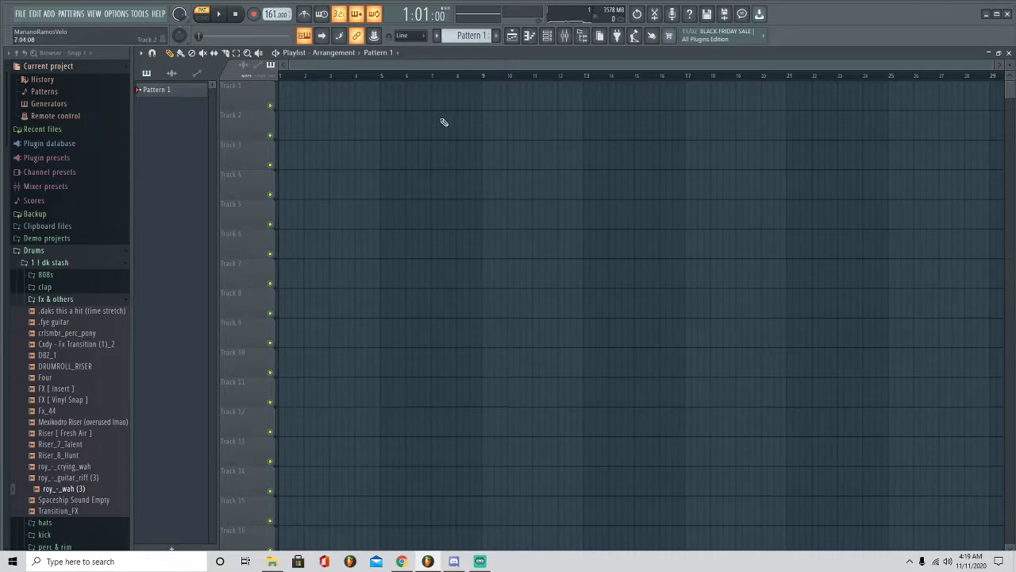
click(271, 561)
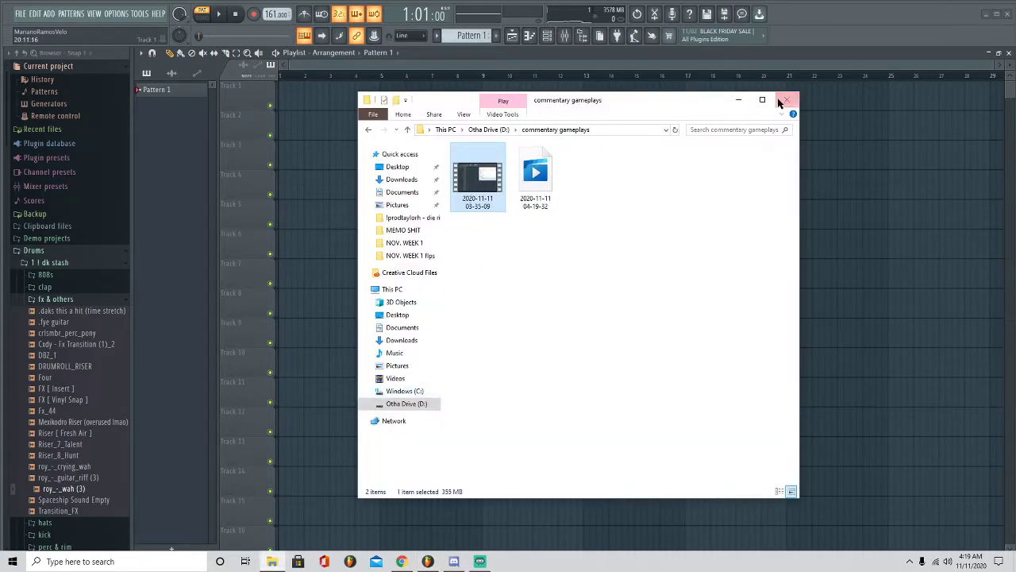
click(781, 96)
click(271, 561)
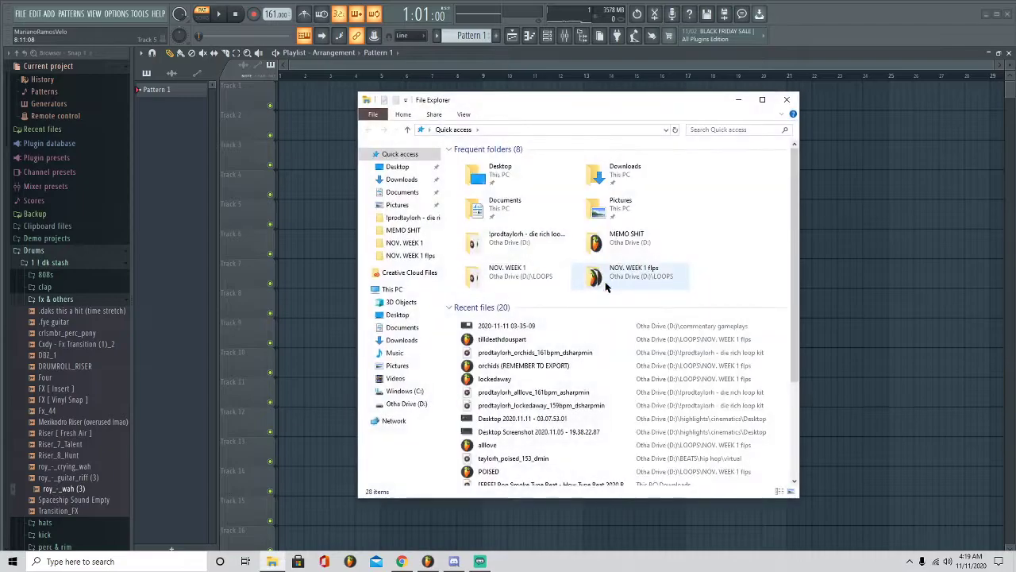
double_click(543, 325)
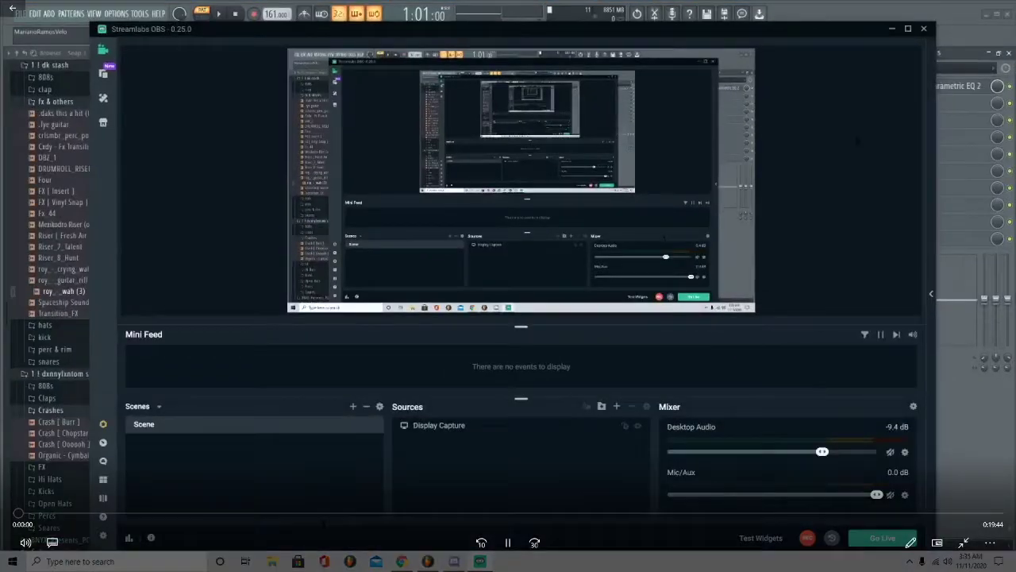
drag(270, 513, 598, 471)
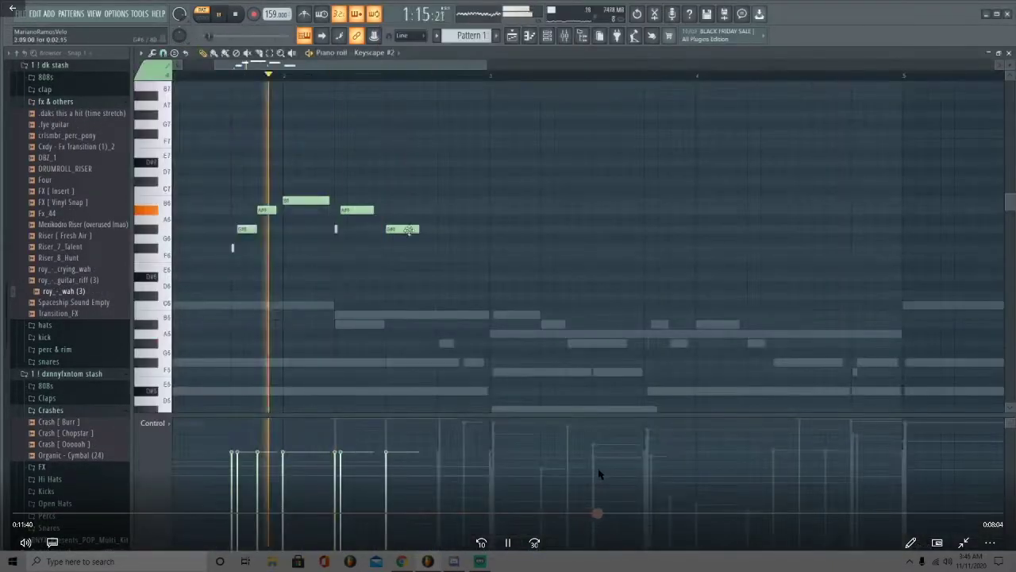
click(1003, 7)
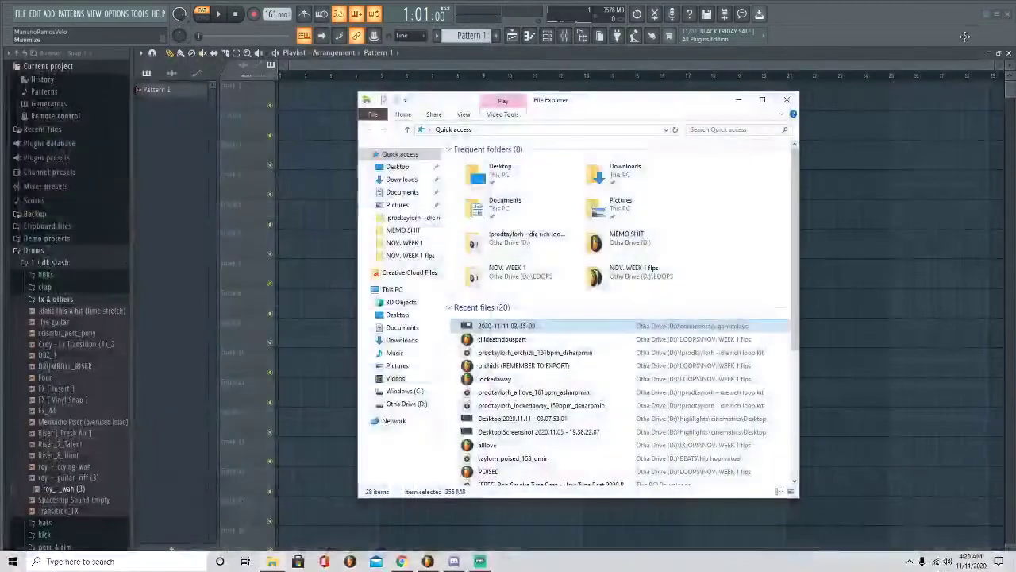
double_click(569, 353)
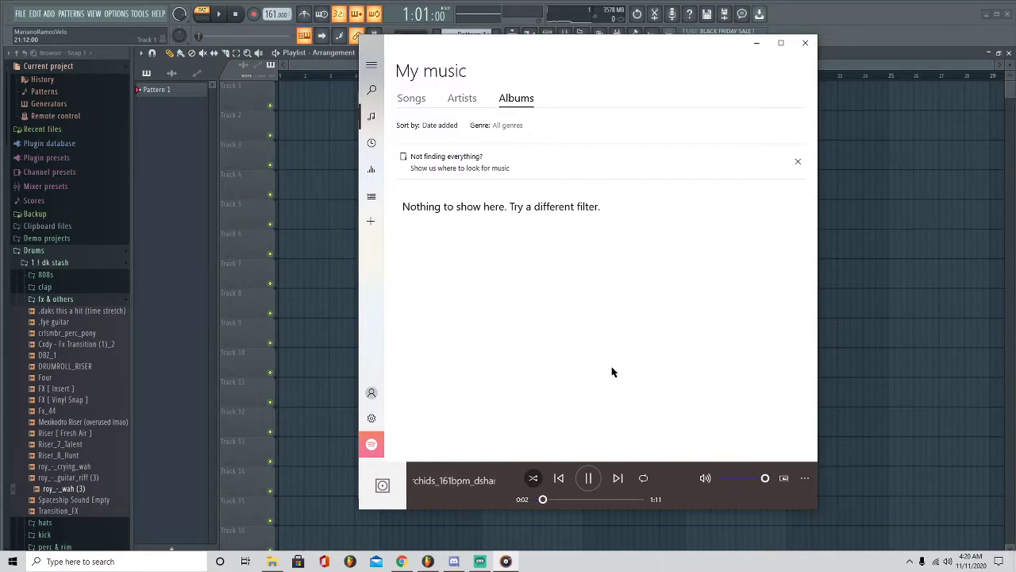
click(805, 43)
Add a Keyscape instrument channel to the channel rack and close its plugin window
click(564, 35)
click(601, 115)
click(621, 121)
scroll(476, 412, down, 3)
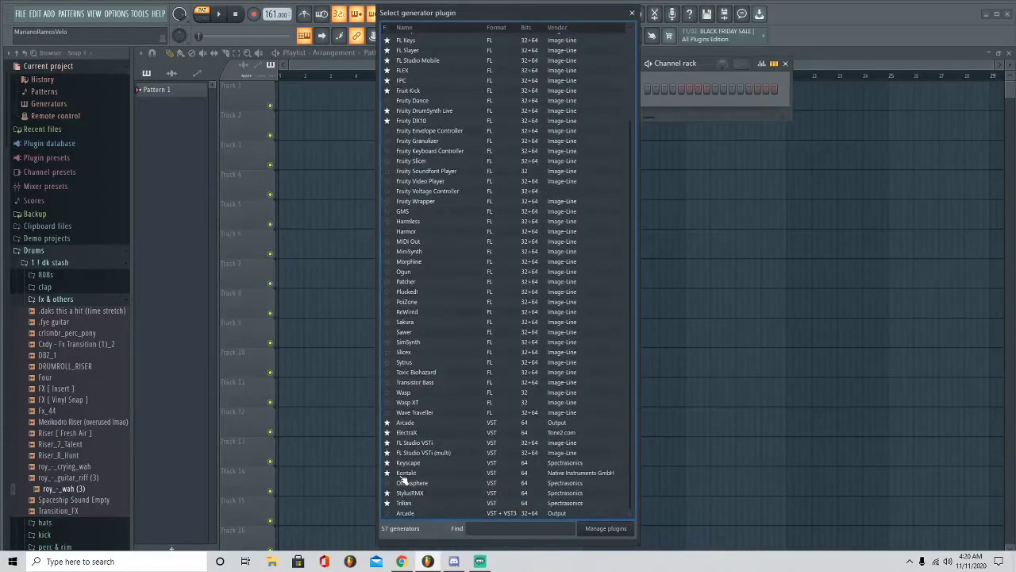
double_click(421, 464)
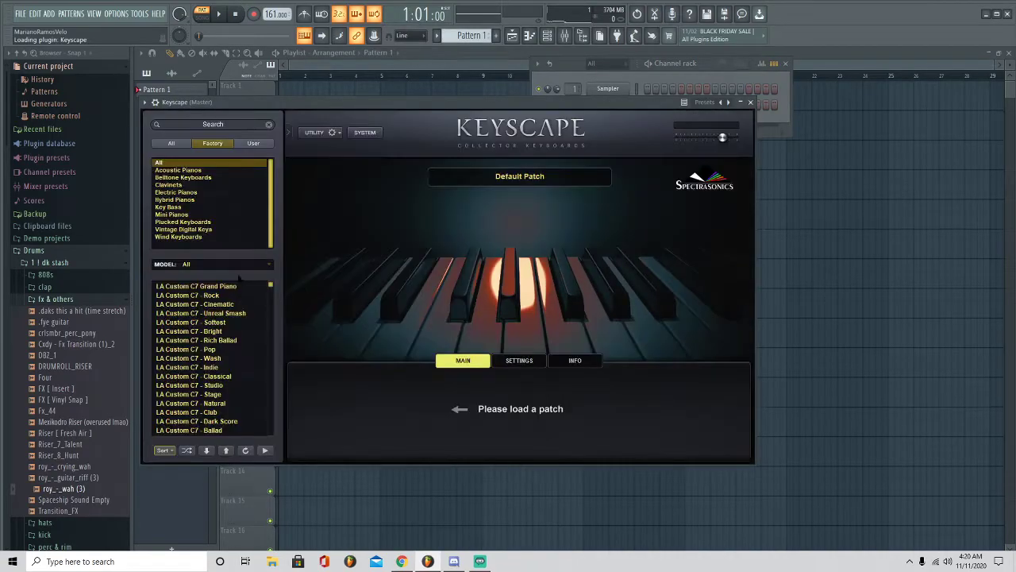
click(750, 102)
Open the Keyscape channel's piano roll and set the highlighted scale's root note to D
right_click(601, 105)
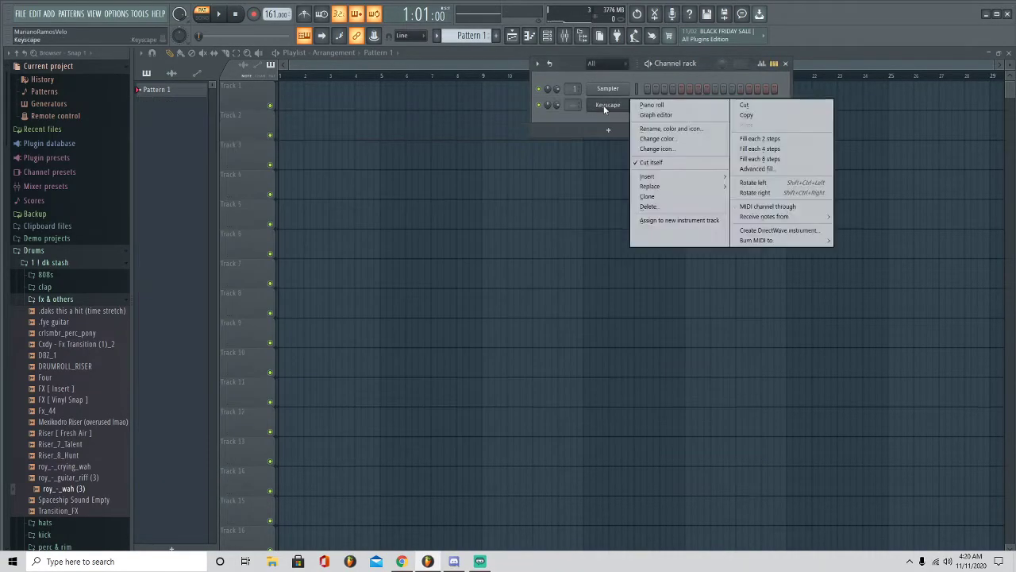
click(659, 104)
click(142, 52)
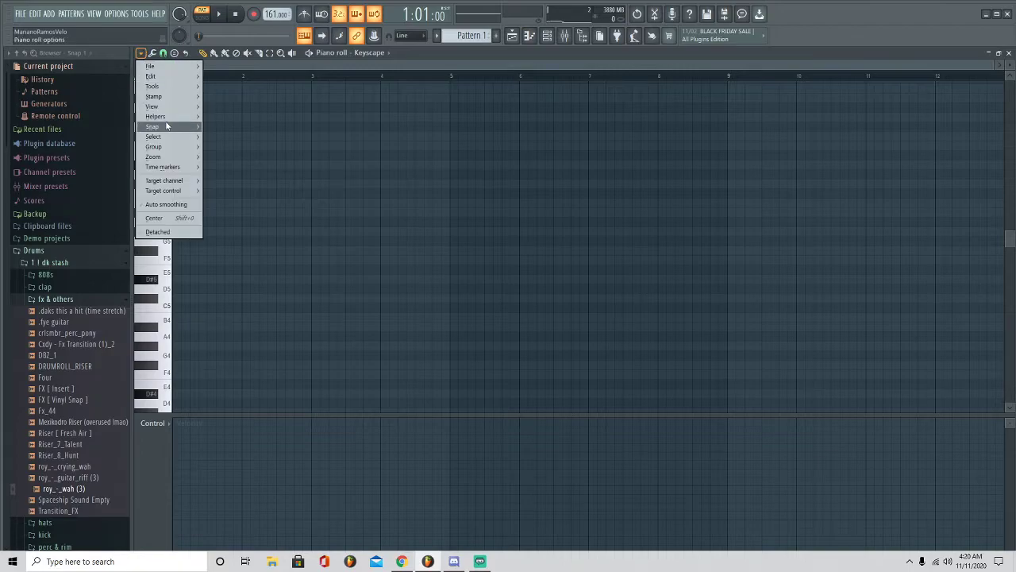
mouse_move(158, 116)
mouse_move(238, 126)
click(321, 156)
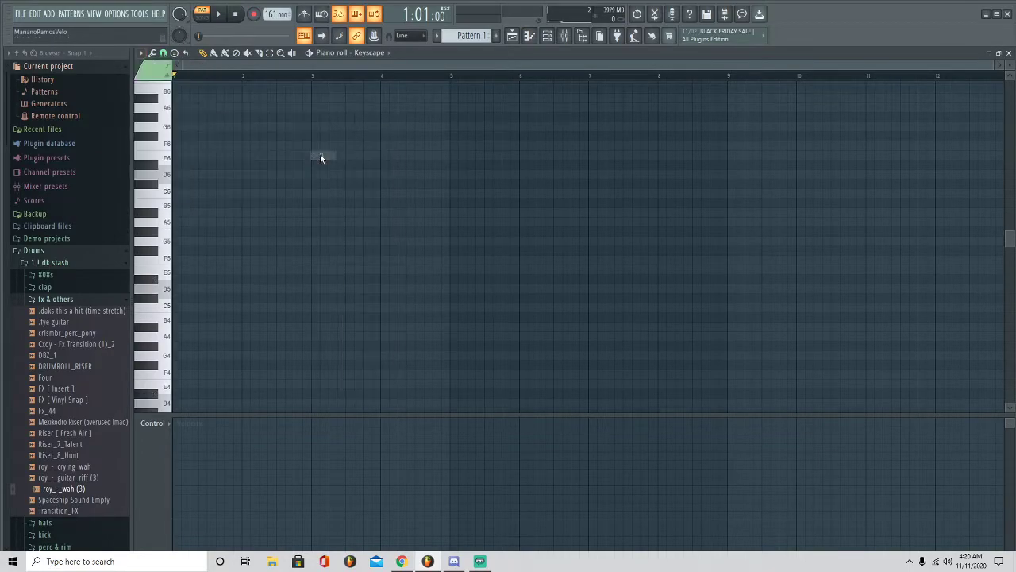
Draw D4, F4 and A4 as stacked one-bar chord notes starting at bar 1
scroll(188, 250, up, 1)
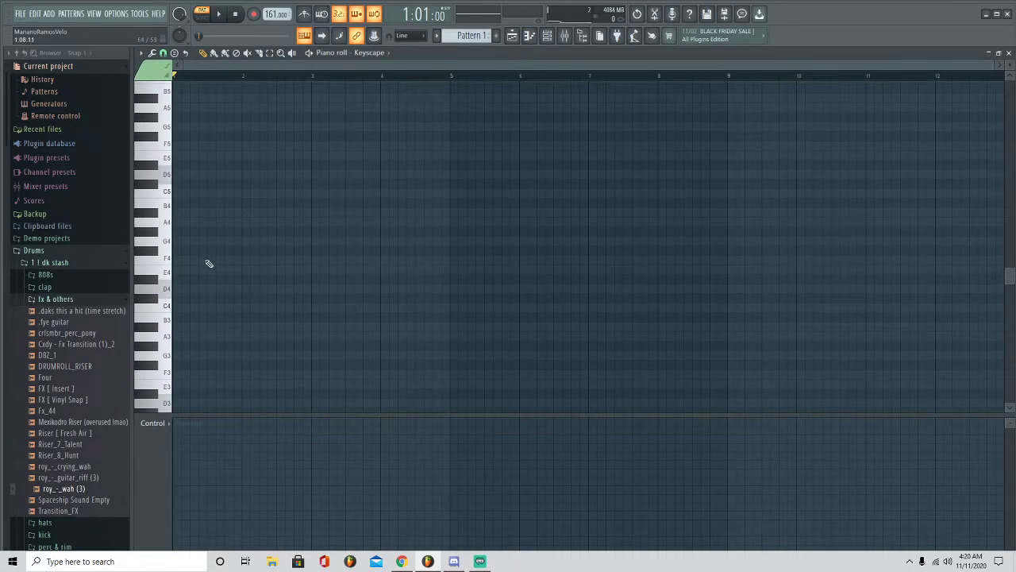
click(184, 289)
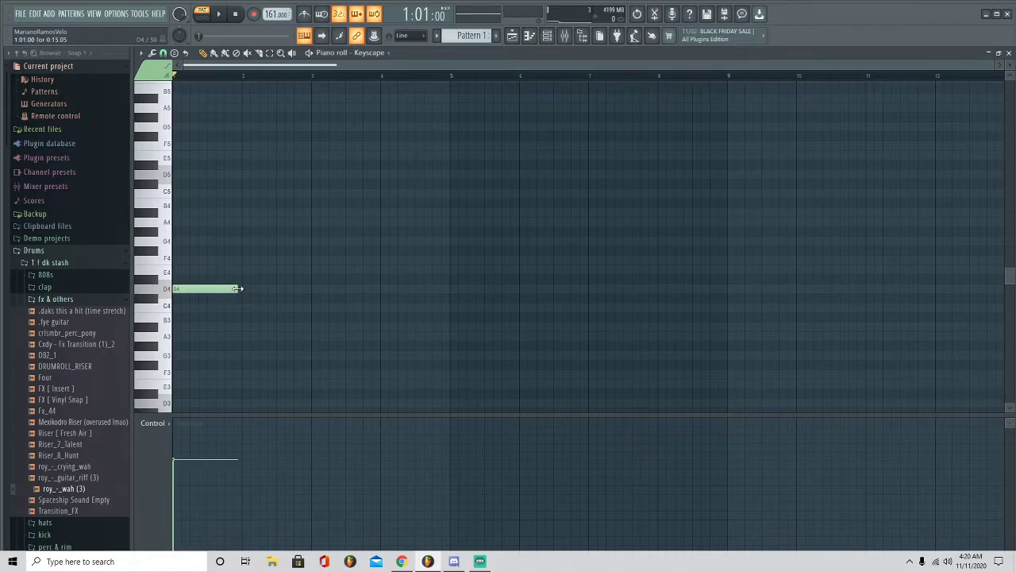
click(208, 260)
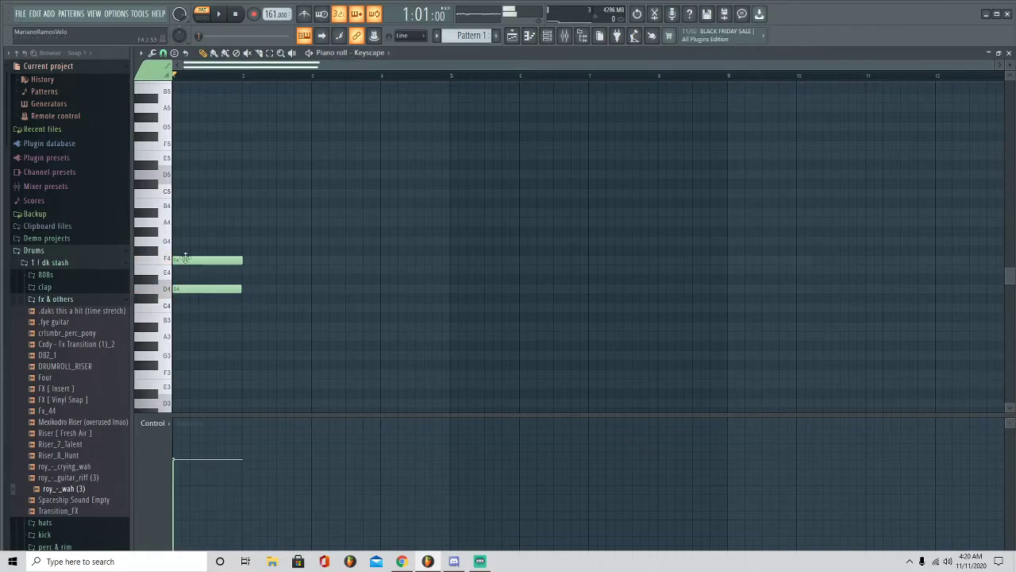
drag(189, 222, 97, 227)
Raise the F4 note by one octave and add a D5 note to the chord
drag(179, 248, 252, 266)
key(ctrl+Up)
ctrl+click(257, 249)
drag(184, 175, 107, 183)
Extend all four chord notes to two bars and play back the chord
drag(177, 303, 322, 151)
key(space)
ctrl+click(255, 91)
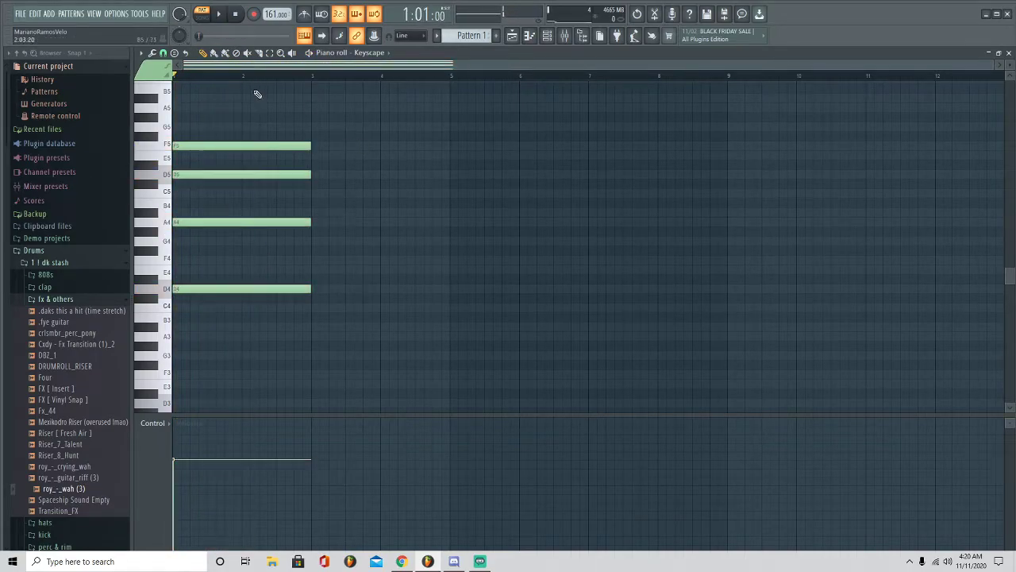
scroll(250, 86, up, 5)
scroll(256, 90, up, 3)
scroll(305, 151, down, 2)
key(space)
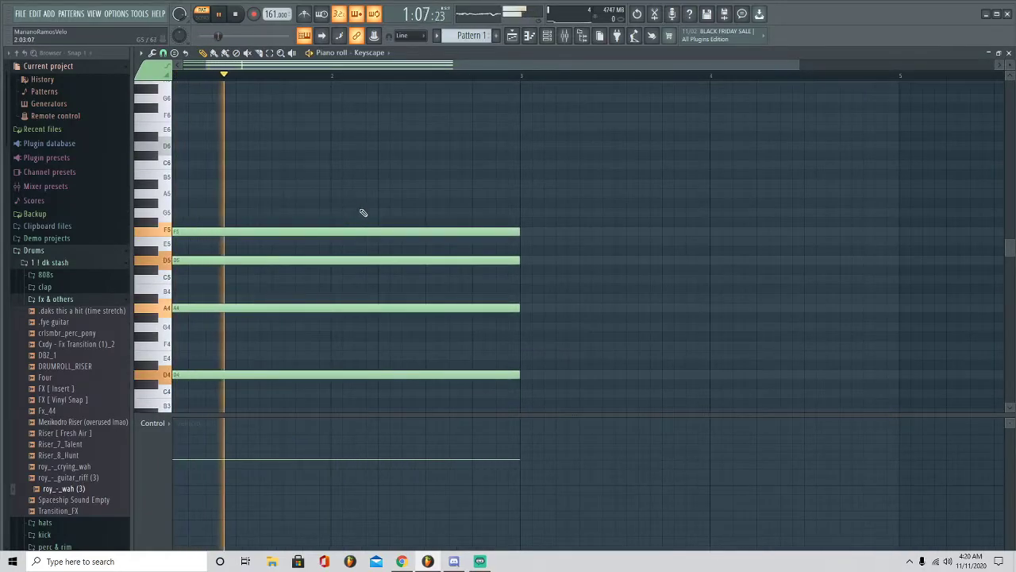
key(space)
Add an A#5 lead note at the start of bar 2 and a C6 slightly after it, and play back
click(331, 184)
mouse_move(494, 186)
mouse_down()
mouse_move(447, 195)
mouse_move(495, 190)
mouse_up()
click(336, 164)
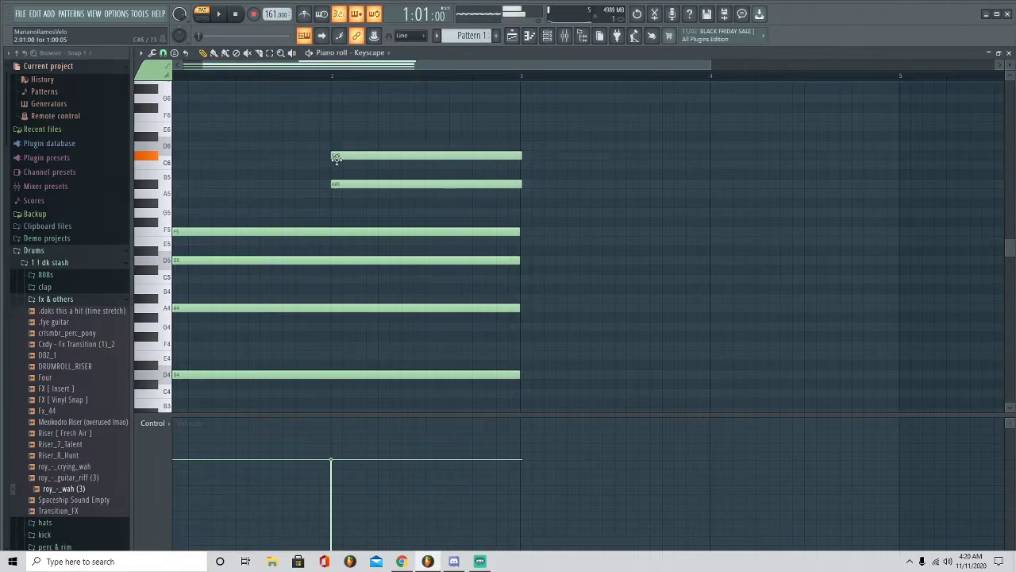
drag(343, 171, 337, 172)
key(space)
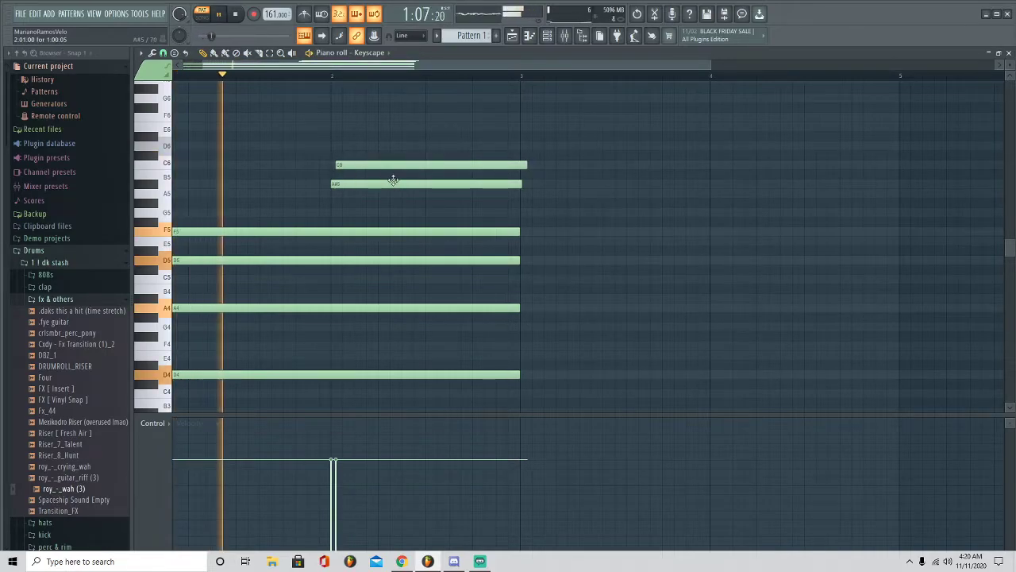
key(space)
Shorten the A#5 and C6 lead notes and continue the melody with short A#5, A5 and G5 notes
drag(521, 185, 340, 195)
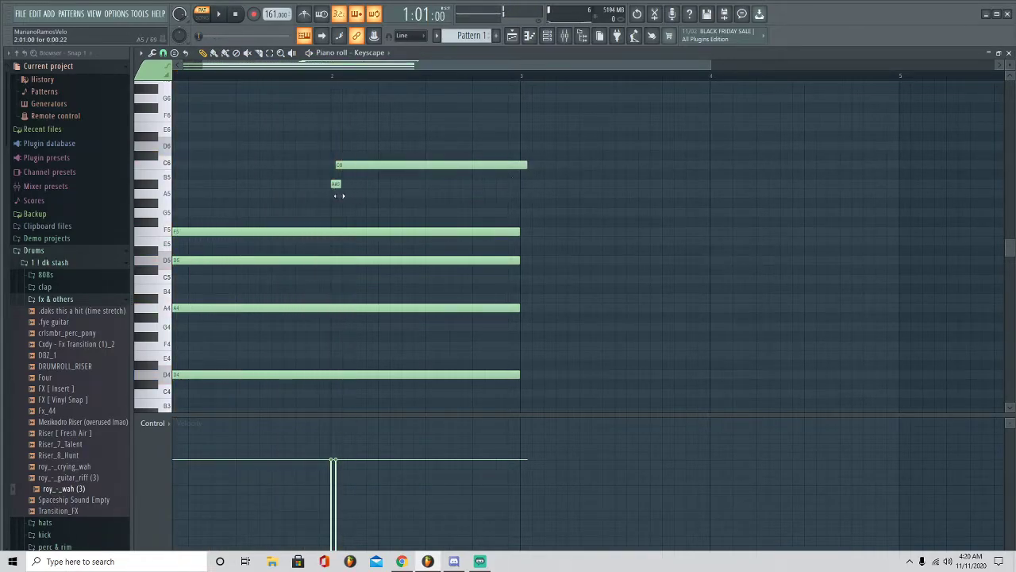
mouse_move(527, 164)
mouse_down()
mouse_move(374, 164)
mouse_move(405, 188)
mouse_move(349, 165)
mouse_move(369, 185)
mouse_move(399, 192)
mouse_move(402, 184)
mouse_move(403, 213)
mouse_up()
key(space)
key(space)
key(space)
key(space)
key(space)
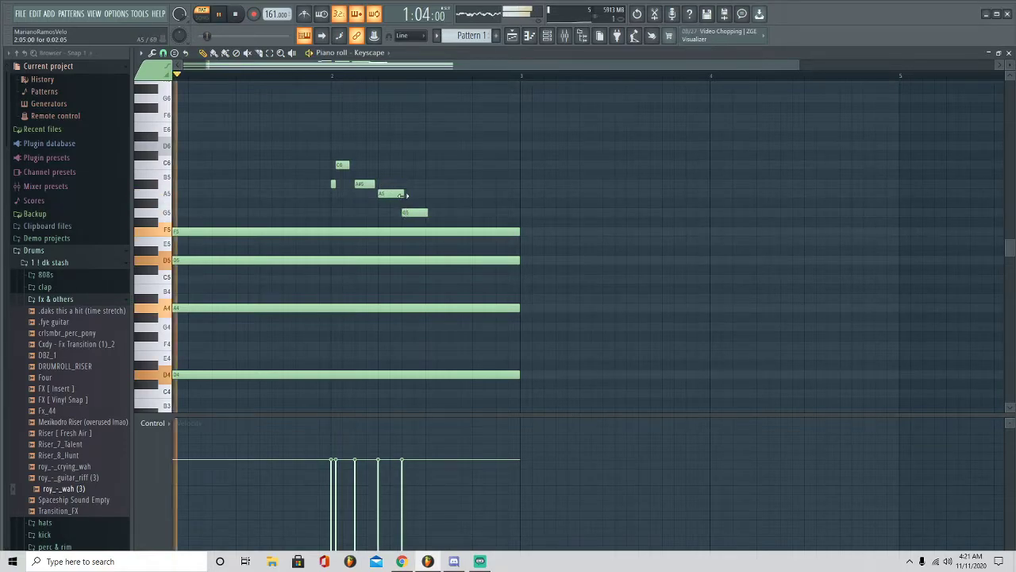
key(space)
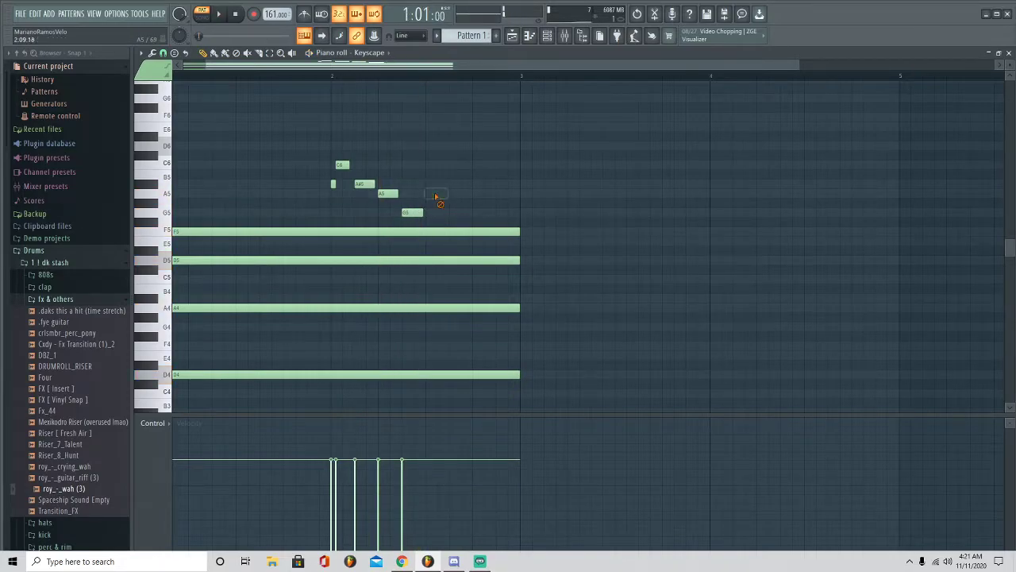
click(470, 184)
key(space)
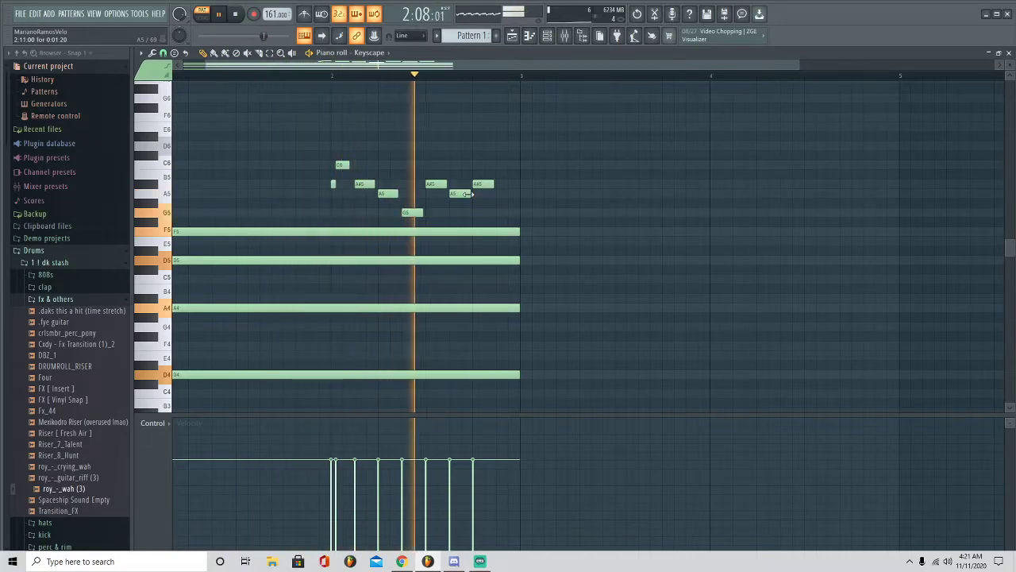
key(space)
right_click(436, 185)
right_click(463, 194)
right_click(482, 185)
Add A#5 at 2:09, A5 at 2:13 and A#5 at 2:15 to the melody, and play it back
click(415, 187)
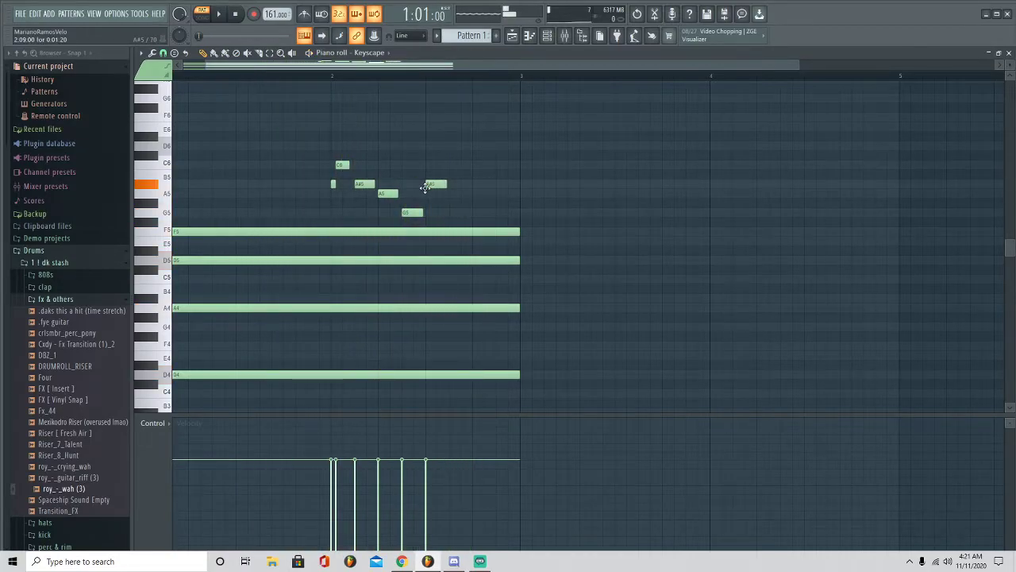
right_click(478, 194)
key(space)
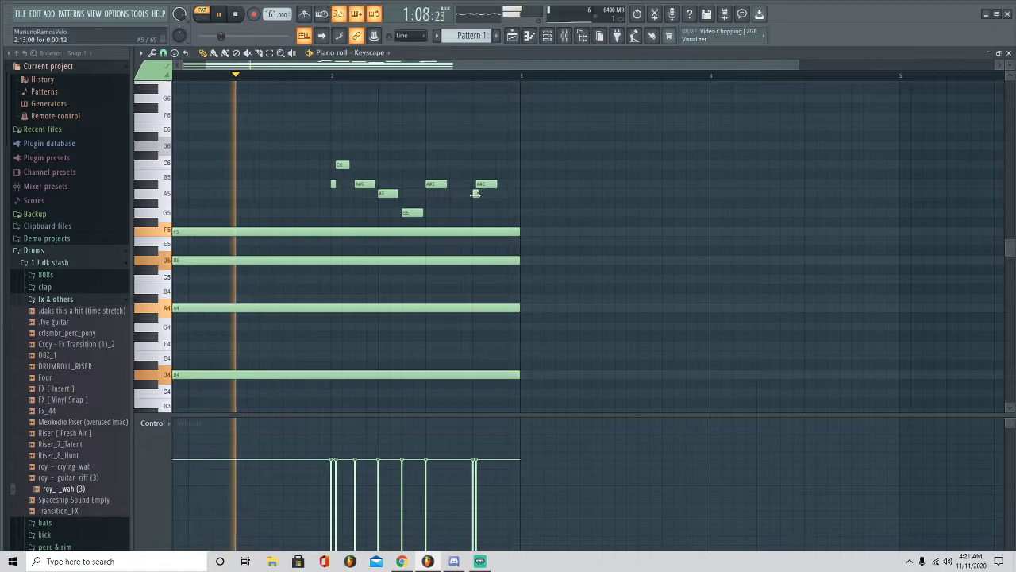
click(476, 194)
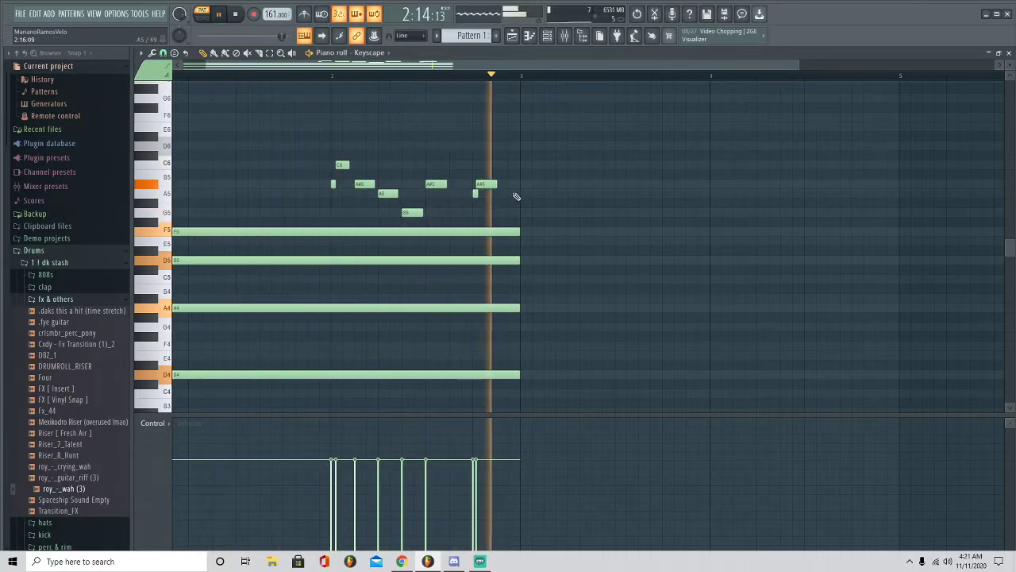
key(space)
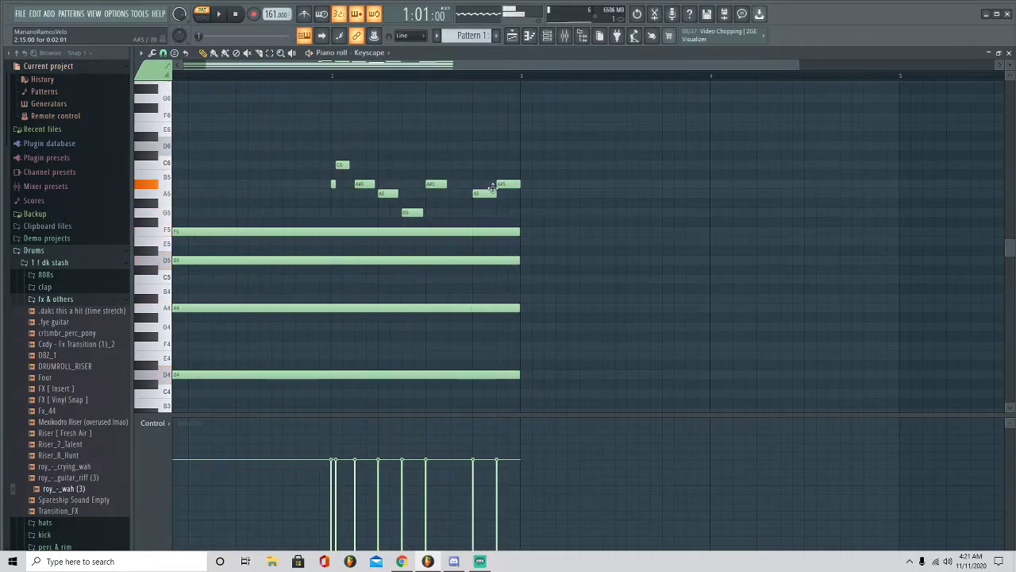
Lengthen the A#5 at 2:09 up to the next note, and make the last A#5 run from 2:14 to the end of bar 2
key(space)
drag(446, 184, 470, 184)
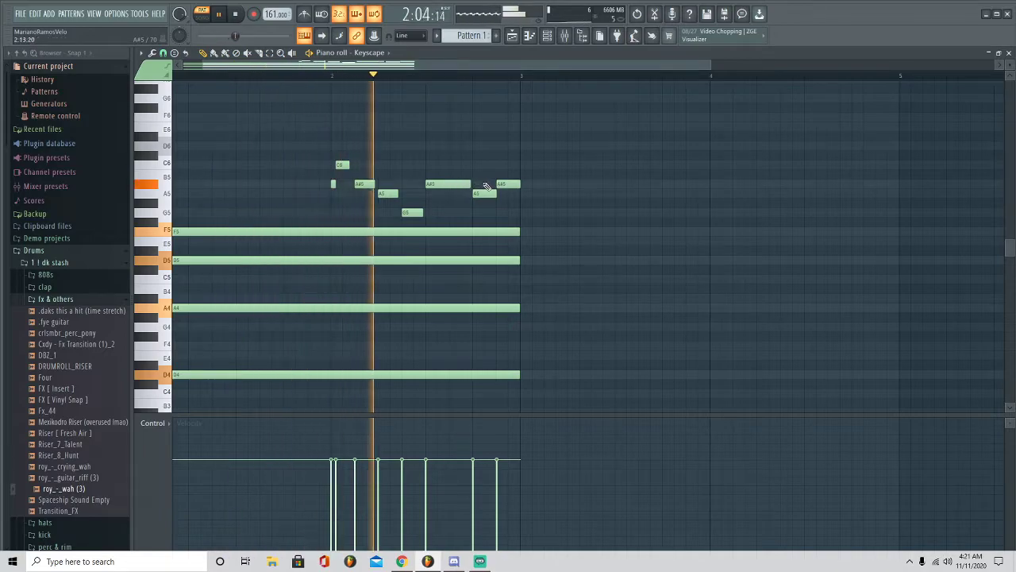
key(space)
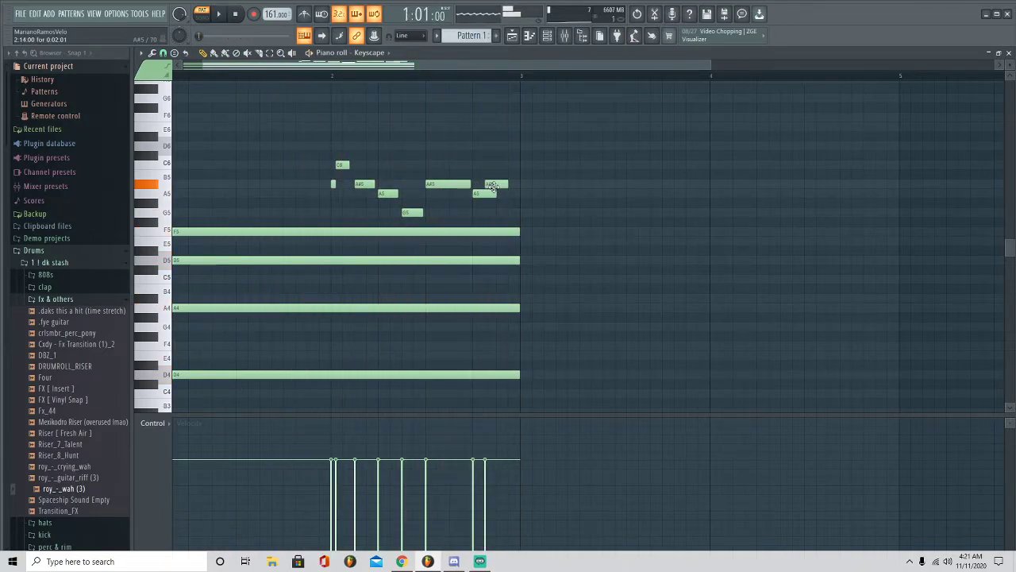
key(space)
drag(496, 193, 519, 185)
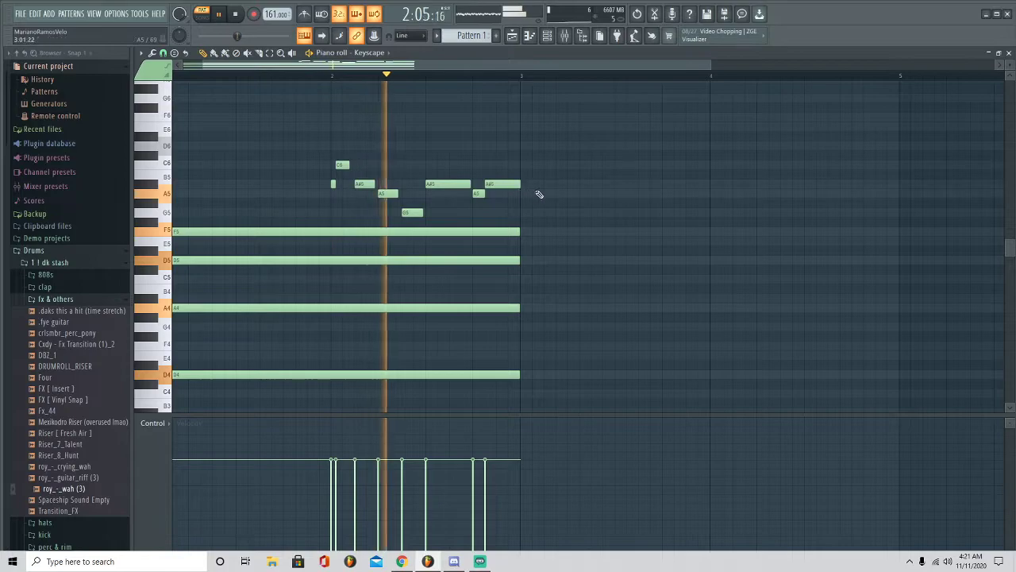
key(space)
Draw C4, E4 and G4 as one-bar chord notes starting at bar 3
scroll(526, 167, down, 3)
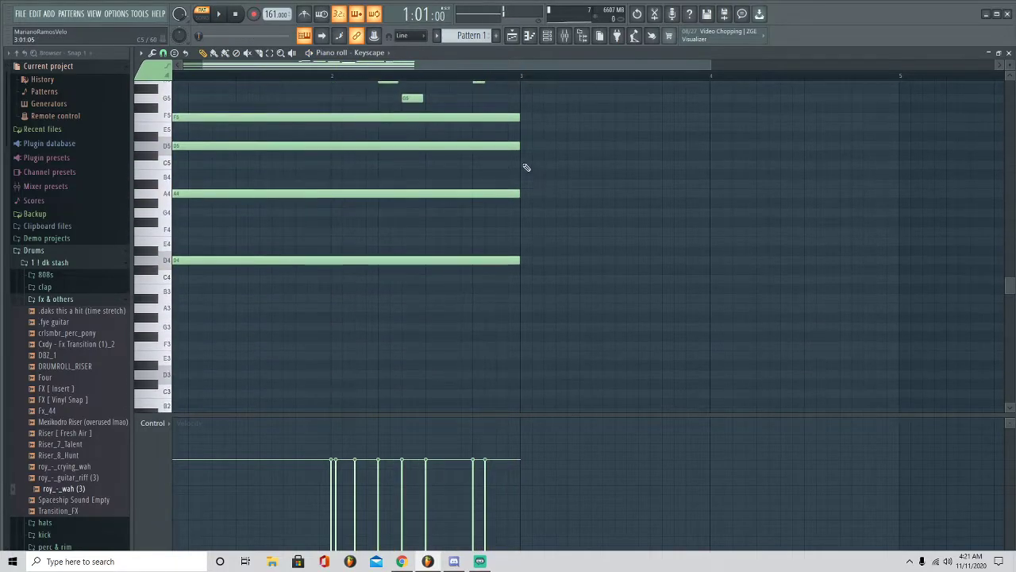
scroll(530, 206, up, 2)
click(520, 336)
drag(561, 340, 710, 336)
click(521, 299)
click(522, 270)
Raise the second chord's E4 by one octave and add a C5 note to that chord
click(567, 298)
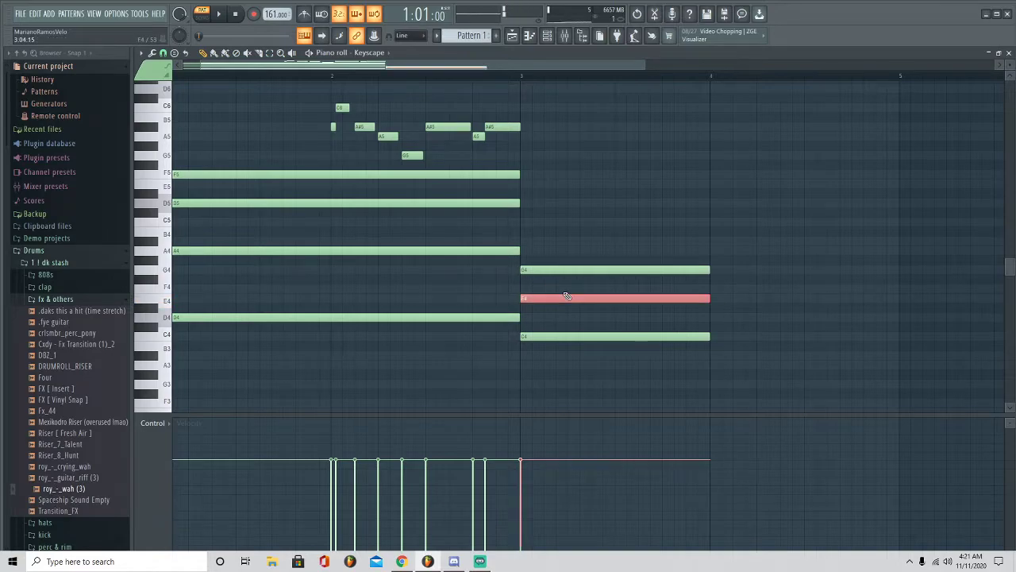
key(ctrl+Up)
ctrl+click(567, 296)
click(523, 222)
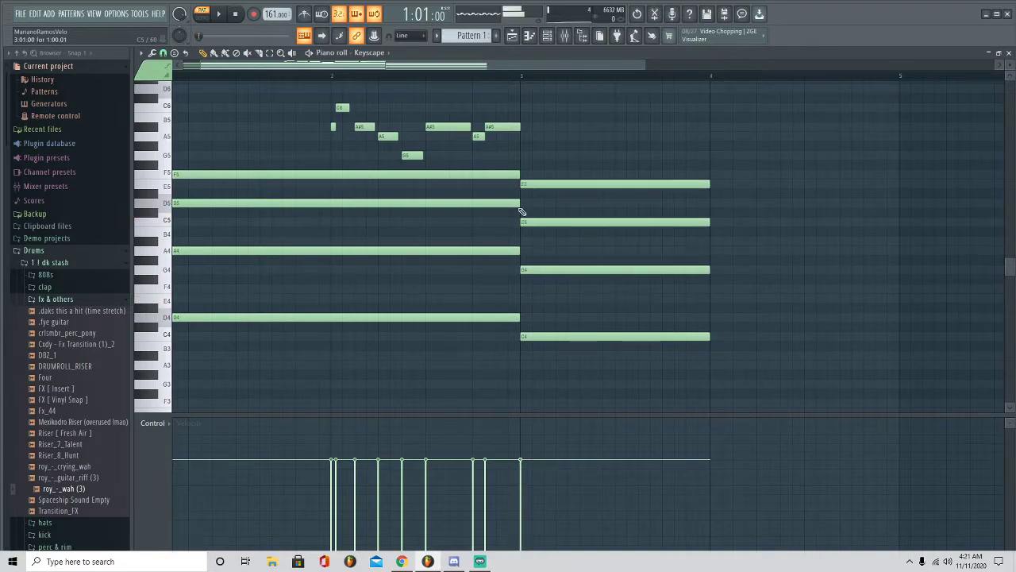
Split the first chord's F5 and A4 so each repeats at 2:13 and ends with bar 2
scroll(476, 80, down, 2)
scroll(477, 80, down, 1)
scroll(333, 195, down, 2)
scroll(305, 195, up, 3)
scroll(300, 169, down, 1)
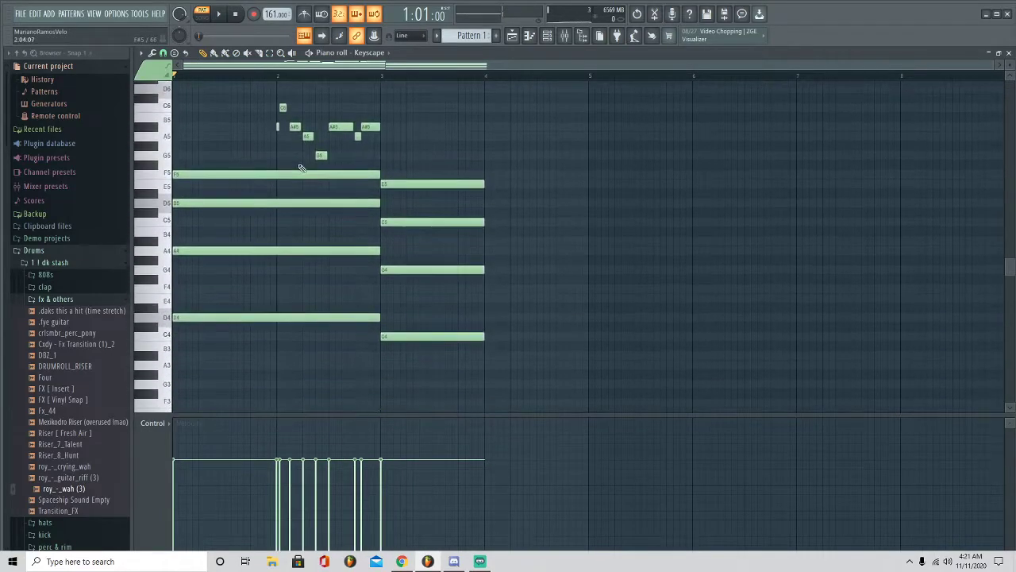
click(370, 175)
drag(544, 176, 416, 183)
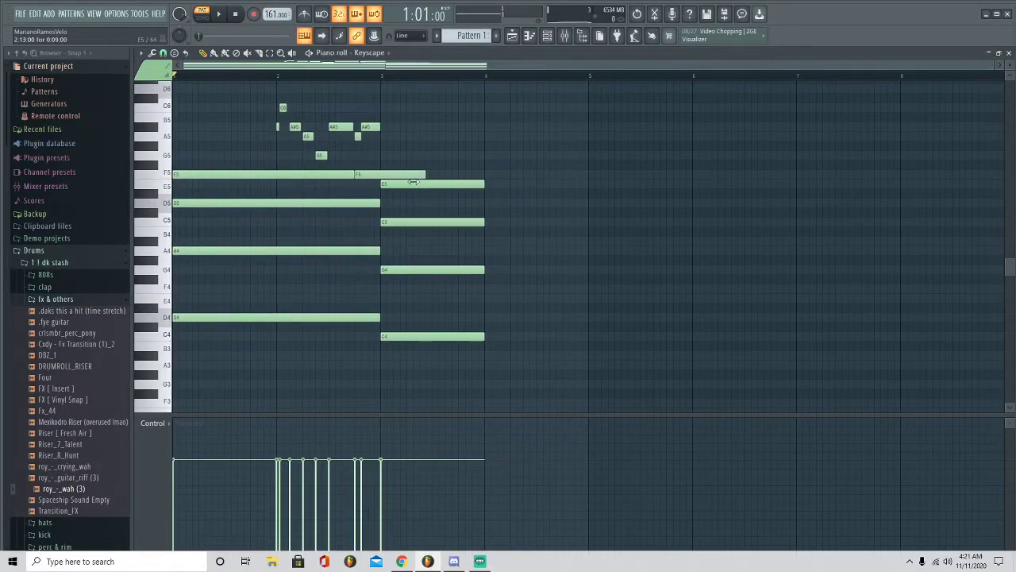
click(361, 251)
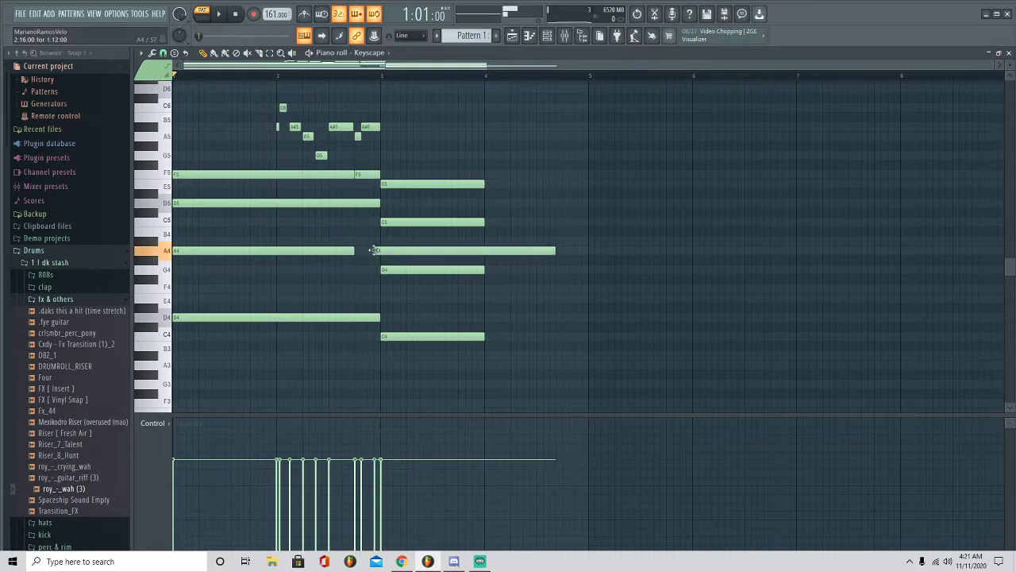
drag(536, 253, 382, 260)
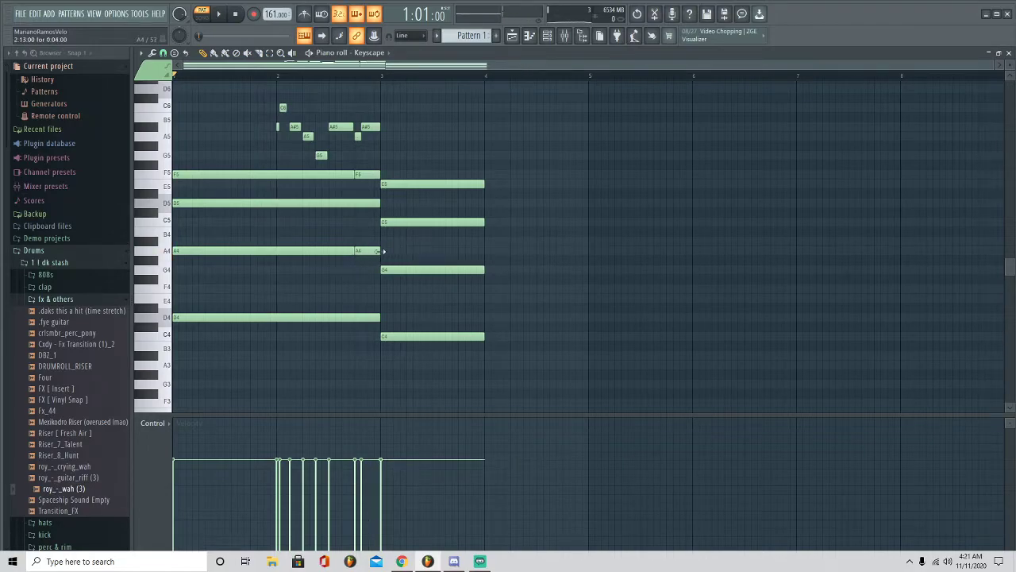
Shorten the first chord's D5 to 2:05, repeat it from 2:05 to the end of bar 2, and play the pattern
click(308, 204)
drag(418, 207, 413, 206)
double_click(430, 203)
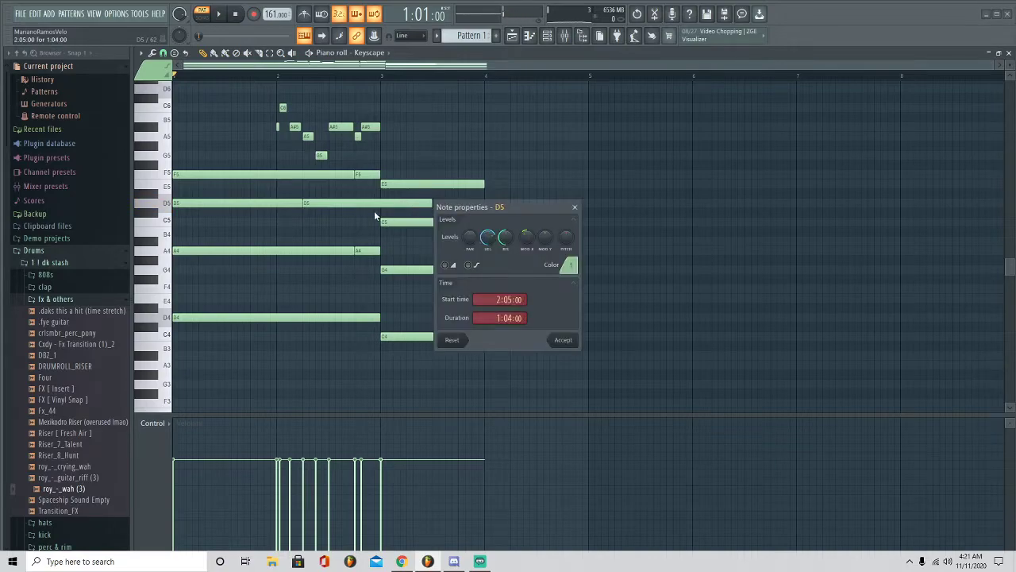
click(574, 207)
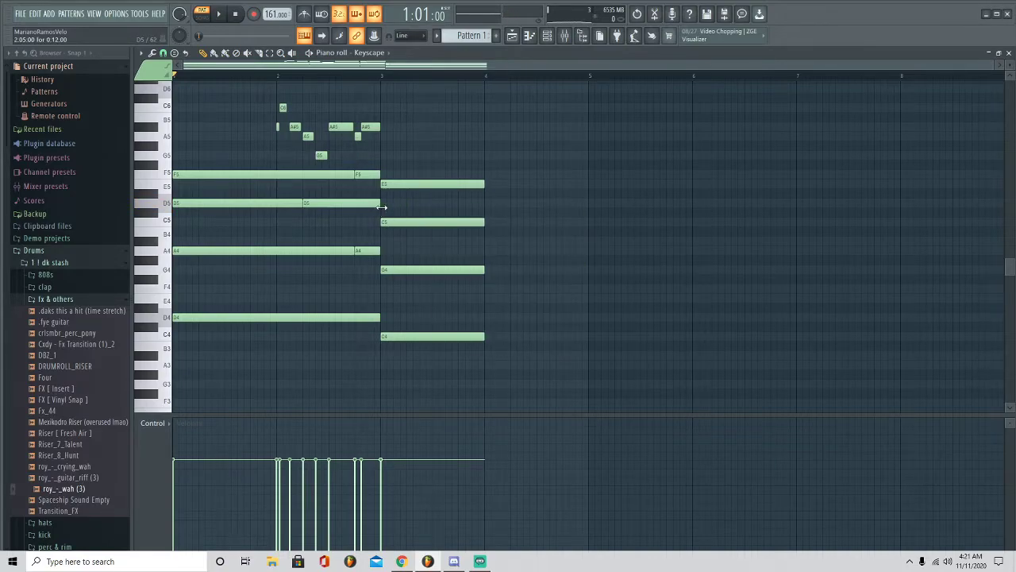
key(space)
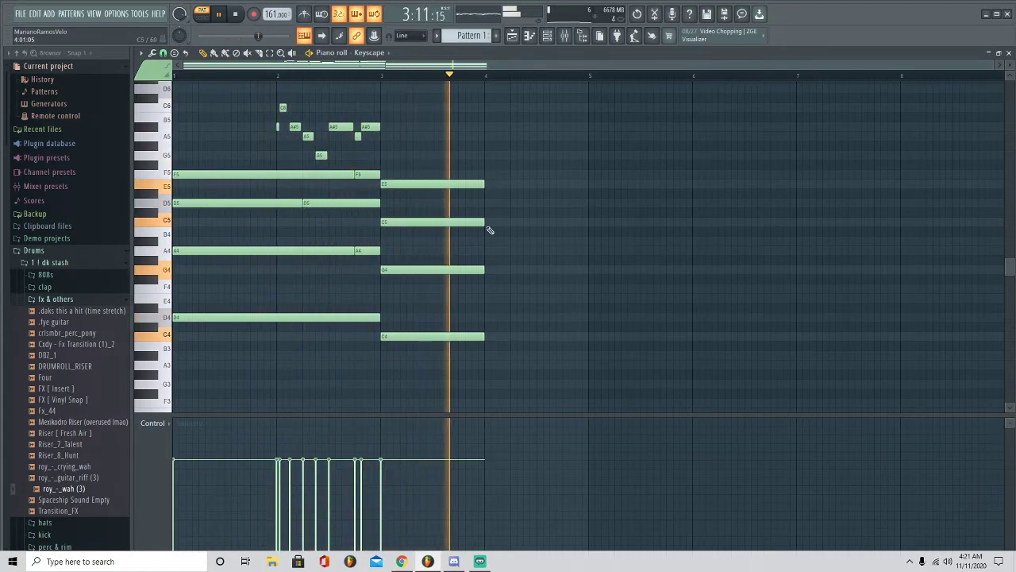
Shorten the second chord to end at 3:13 and repeat its C5 and G4 from 3:09
key(space)
drag(481, 225, 453, 228)
click(441, 225)
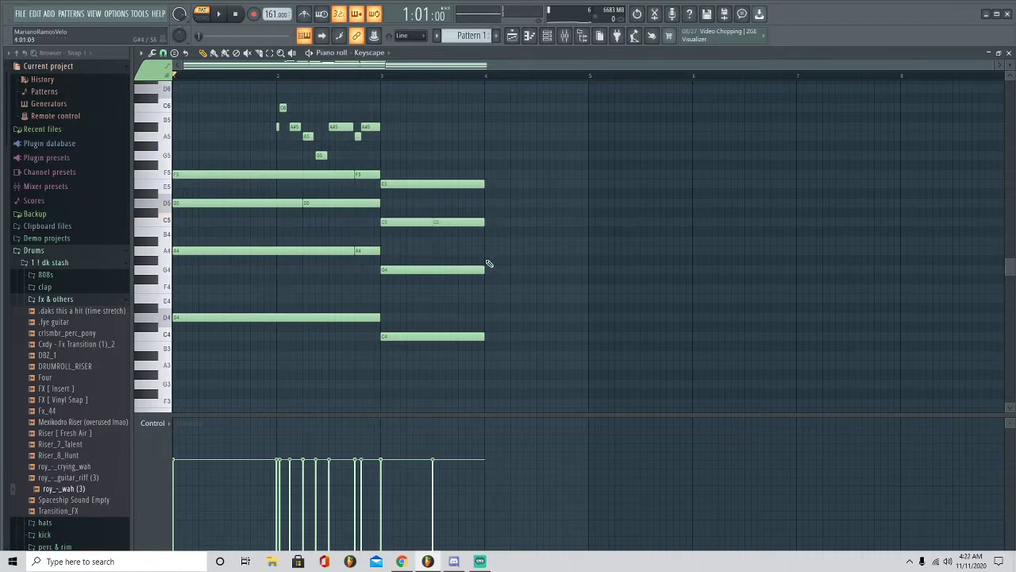
click(459, 240)
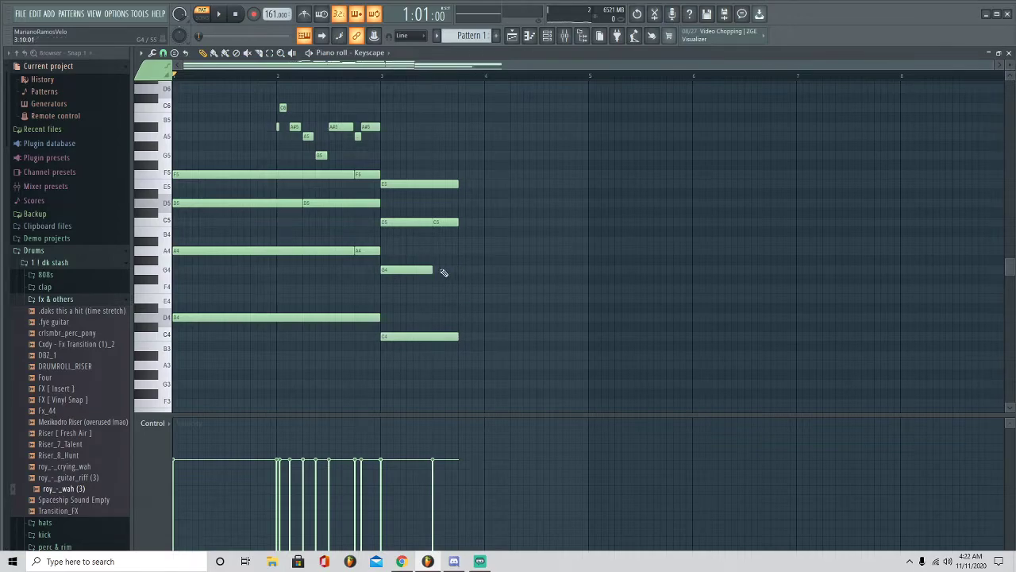
click(442, 270)
Draw a third chord of A#3, F4, A#4 and D5 from 3:13 to the end of bar 4, and play it back
click(470, 355)
drag(461, 309, 459, 325)
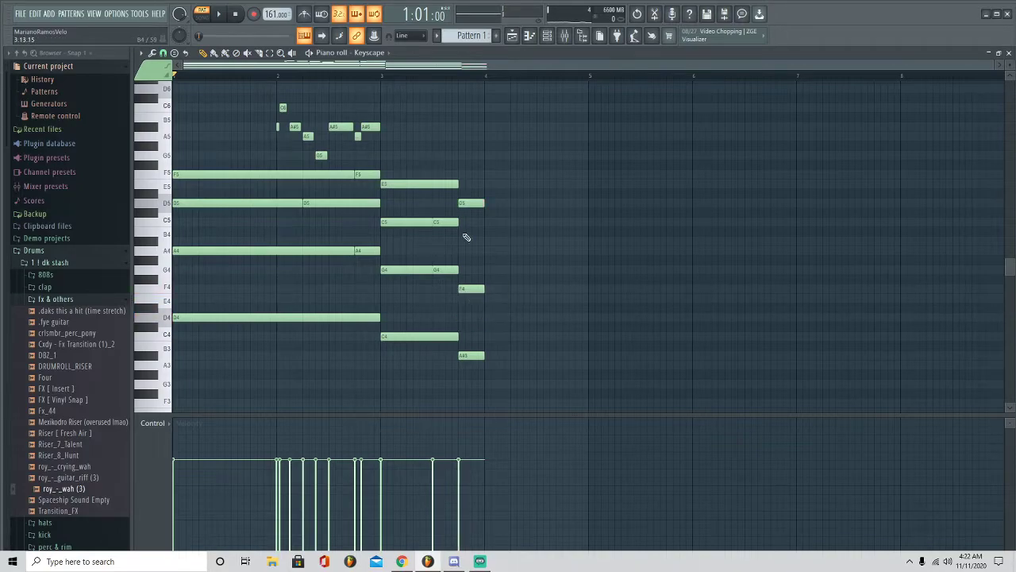
drag(479, 407, 468, 170)
key(space)
drag(485, 204, 589, 208)
ctrl+click(565, 184)
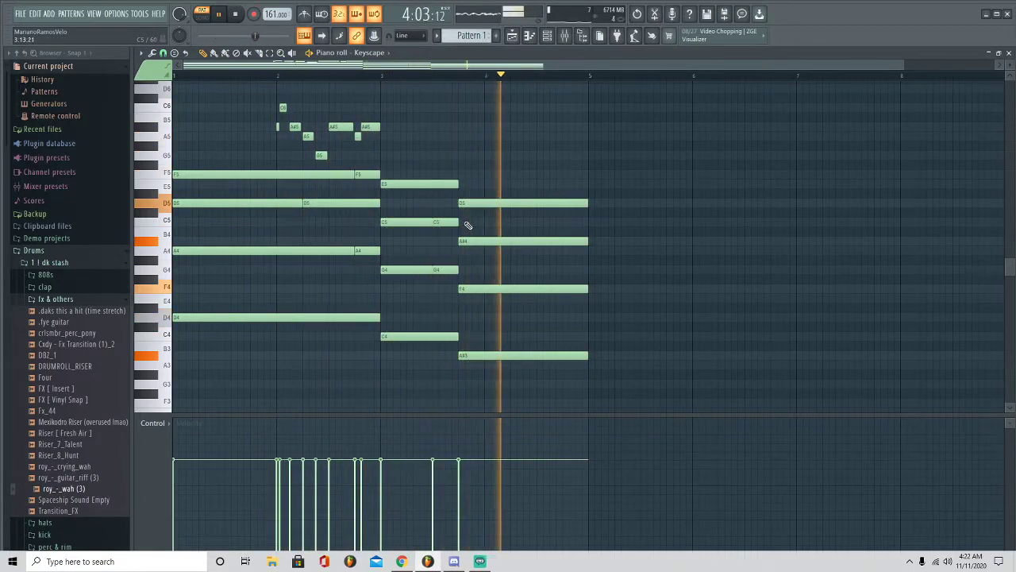
key(space)
Try shortening the second chord's first C5 and G4 notes, playing the pattern to compare
key(space)
mouse_move(409, 208)
mouse_down()
mouse_move(409, 284)
mouse_move(419, 289)
mouse_move(412, 251)
mouse_move(419, 269)
mouse_up()
key(space)
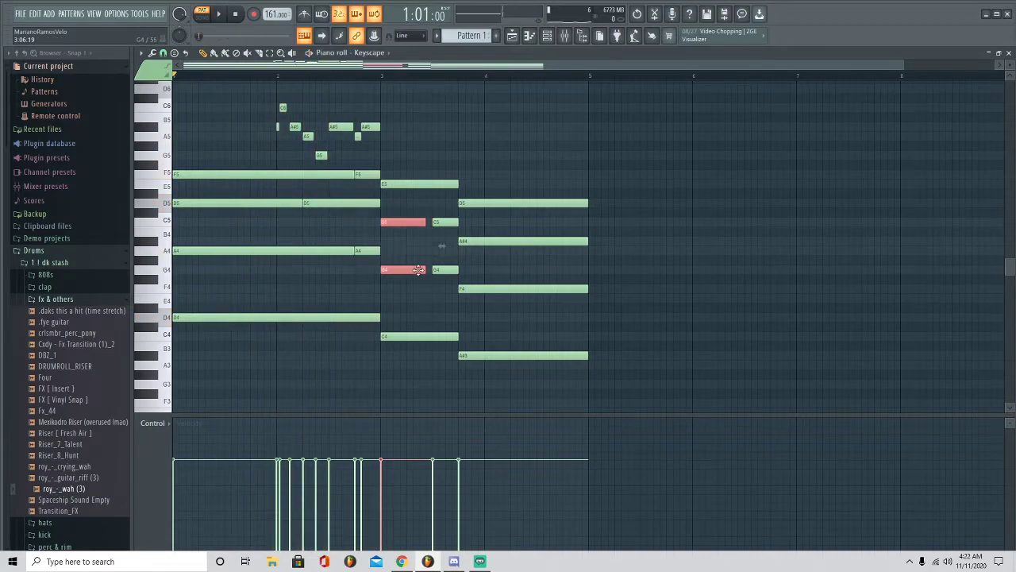
key(space)
click(423, 257)
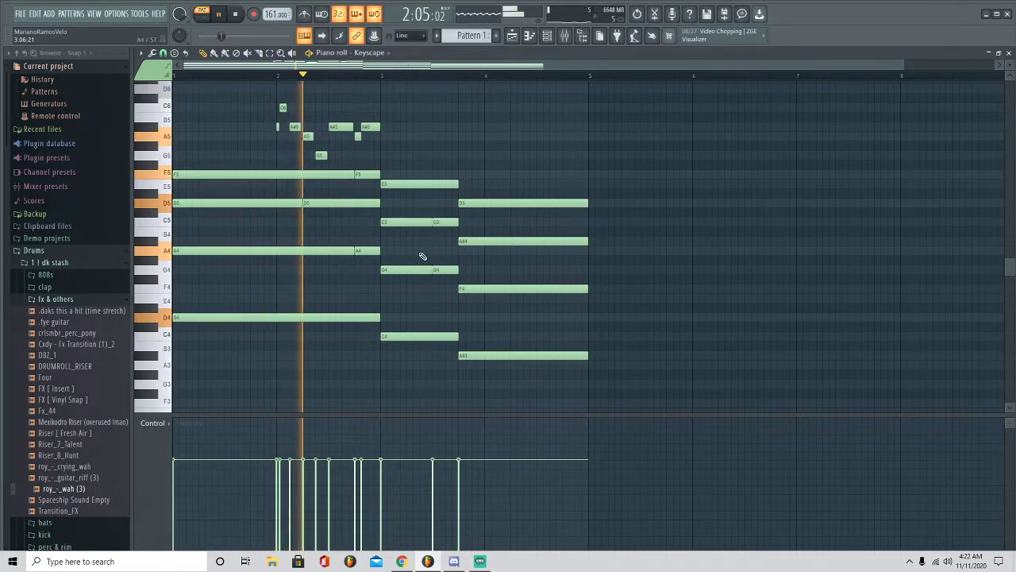
key(space)
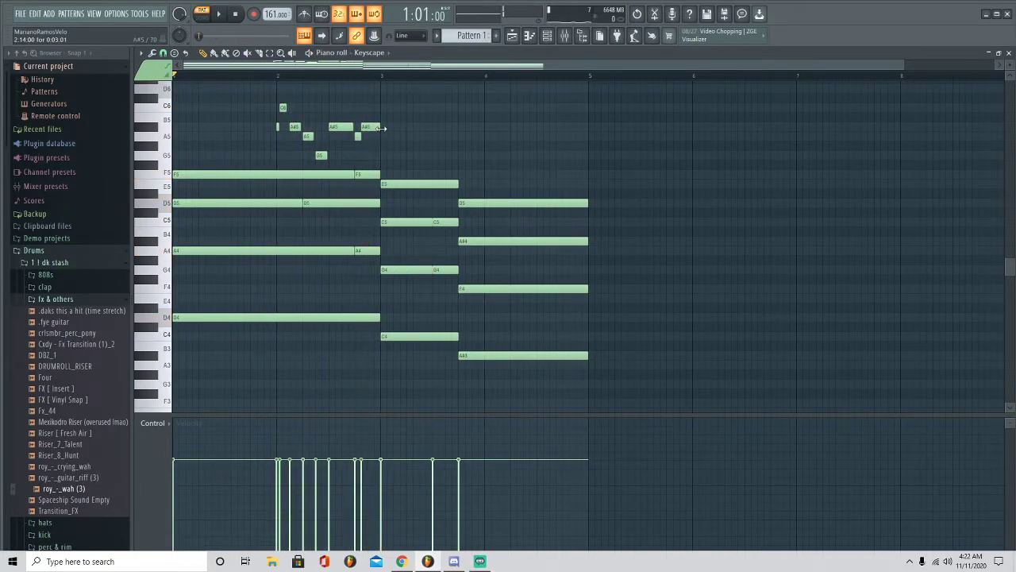
Extend the melody's last A#5 to 3:05 and continue with A5 from 3:05 to 3:13 and a short G5 at 3:13
click(409, 136)
key(space)
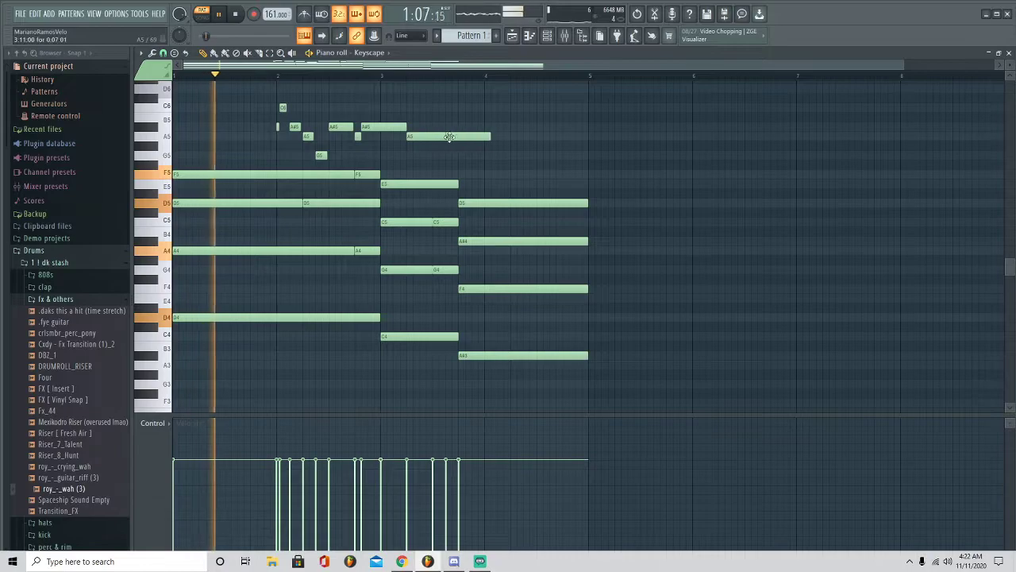
drag(448, 136, 433, 136)
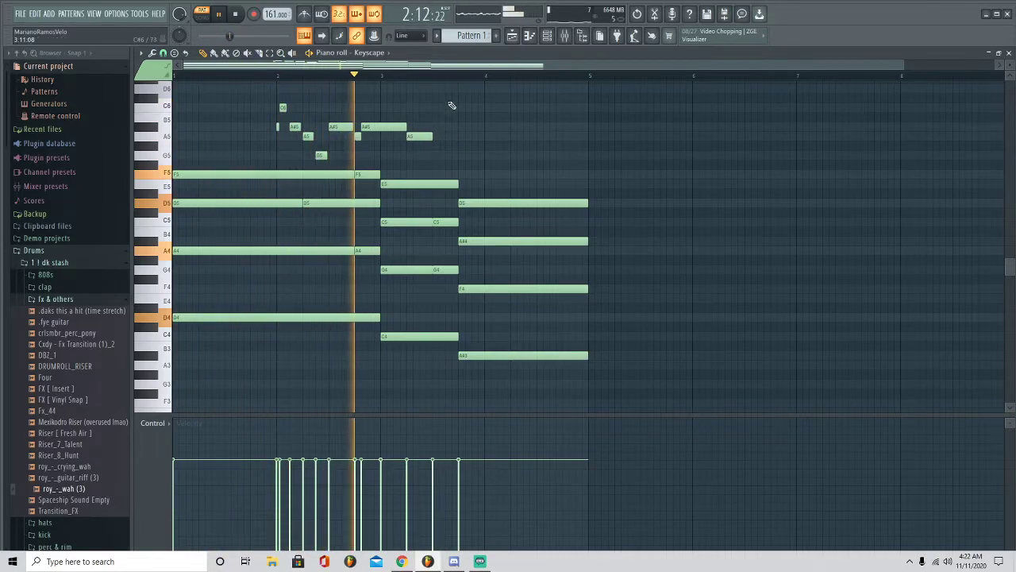
click(434, 155)
key(space)
drag(440, 152, 471, 156)
Add melody notes F5 from 3:15 to 4:09 and G5 from 4:09 to the end of bar 4 while auditioning the pattern
key(space)
click(474, 175)
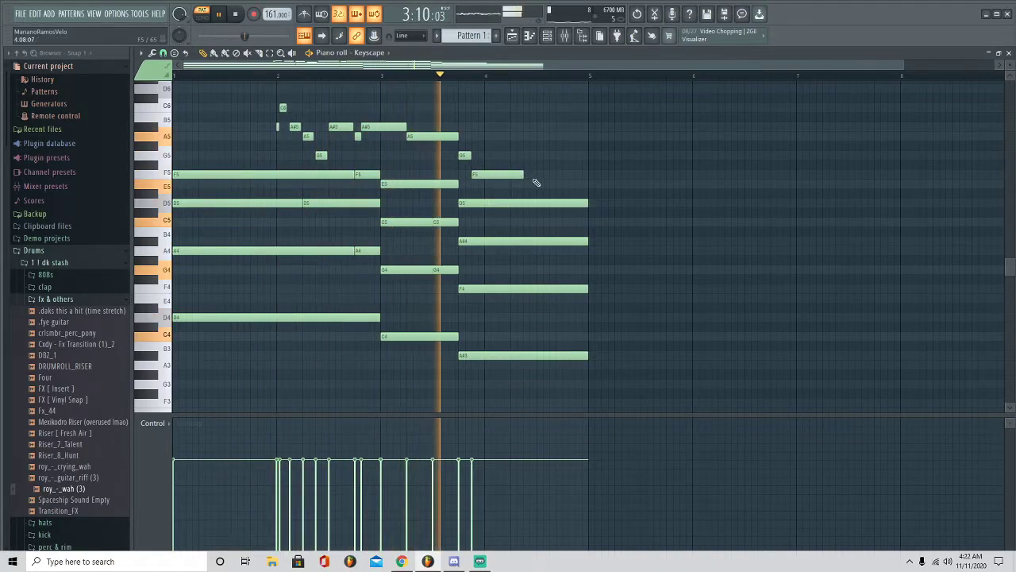
key(space)
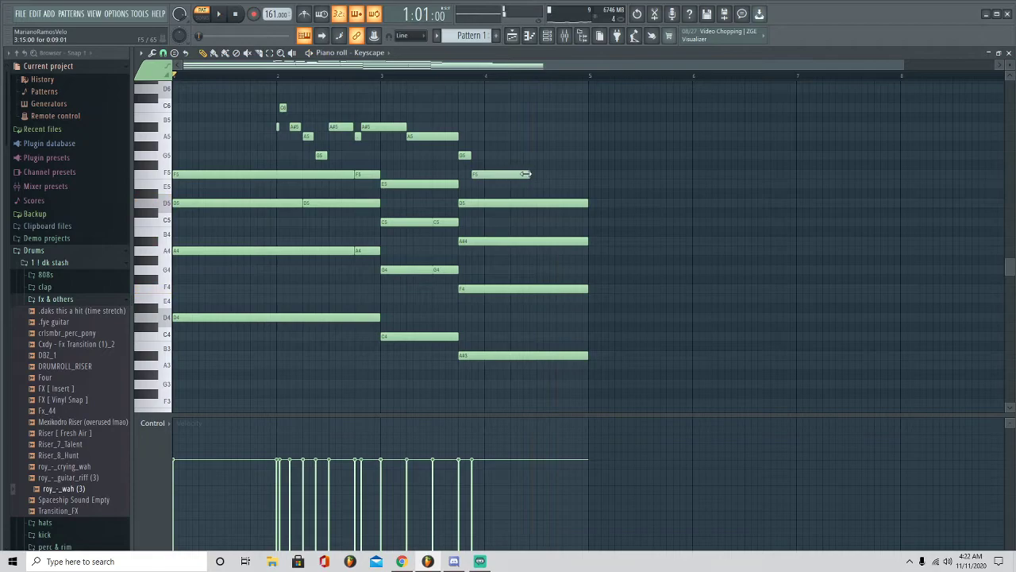
click(539, 155)
key(space)
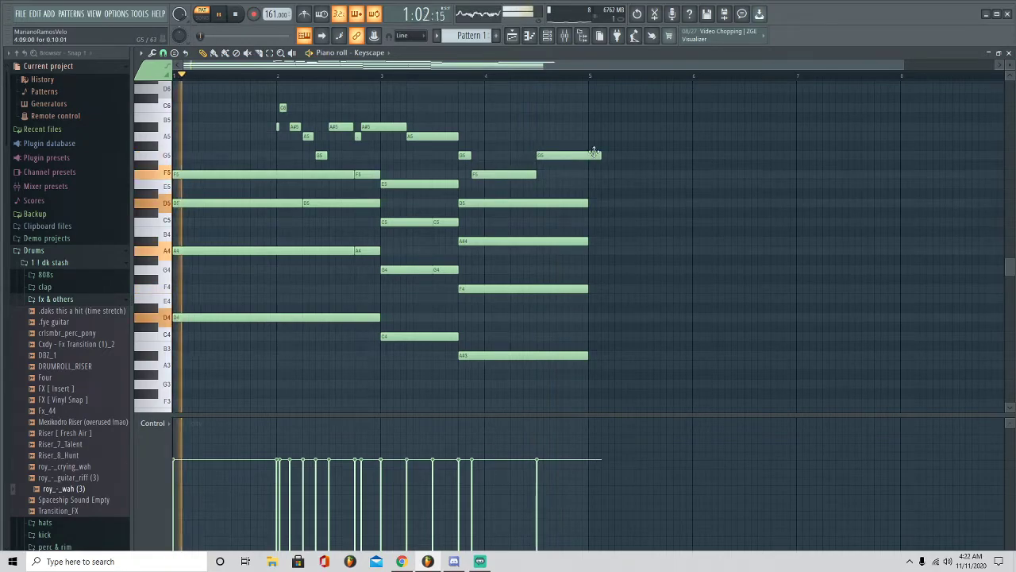
drag(600, 156, 583, 156)
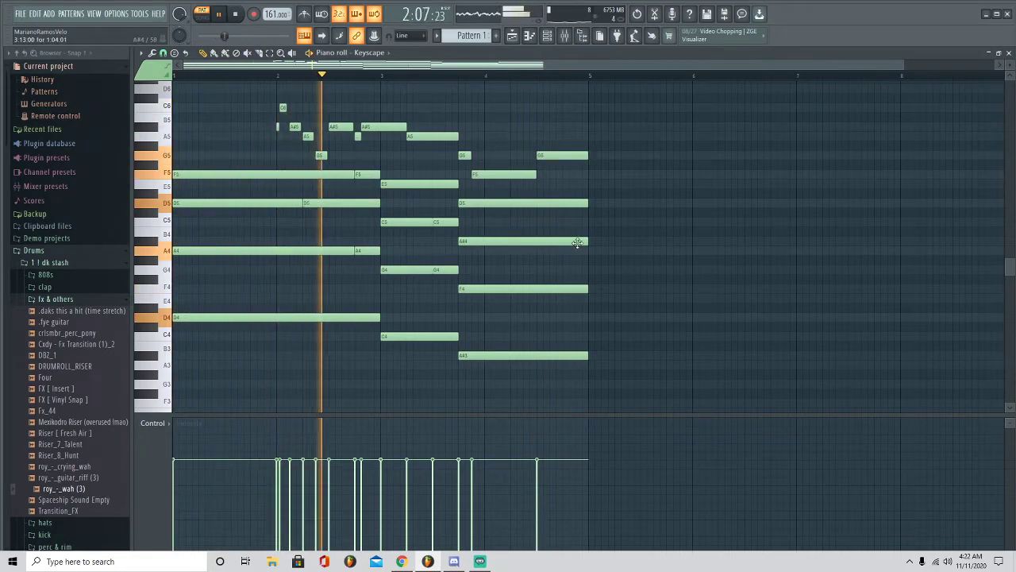
Shorten the third chord's A#3 to 4:07, repeat it from there to the end of bar 4, and play the pattern
drag(585, 352, 515, 356)
key(space)
click(524, 355)
key(space)
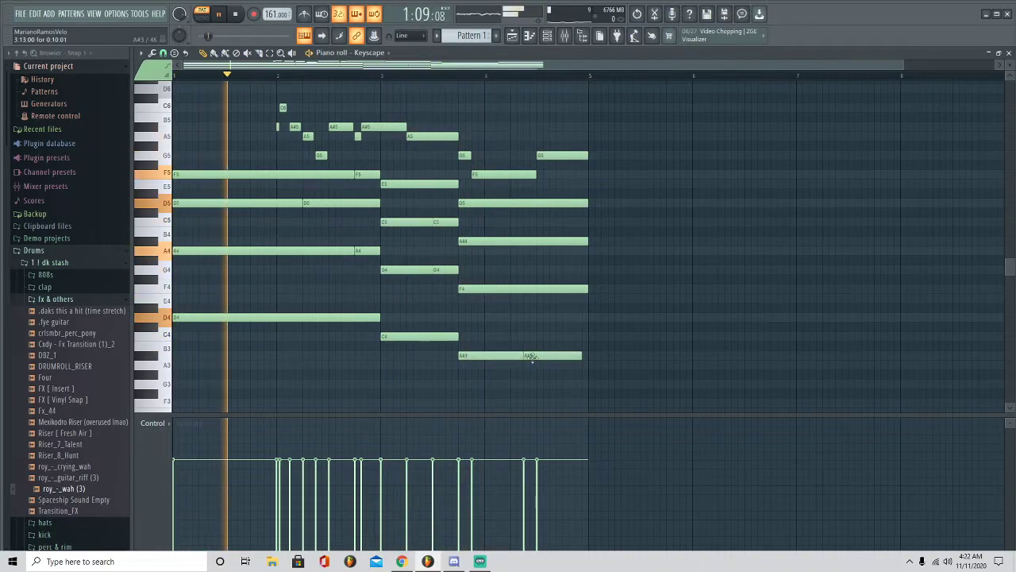
Split the third chord's F4 at 4:09 and A#4 at 4:11, with the repeated notes ending with bar 4
drag(586, 291, 534, 293)
click(538, 290)
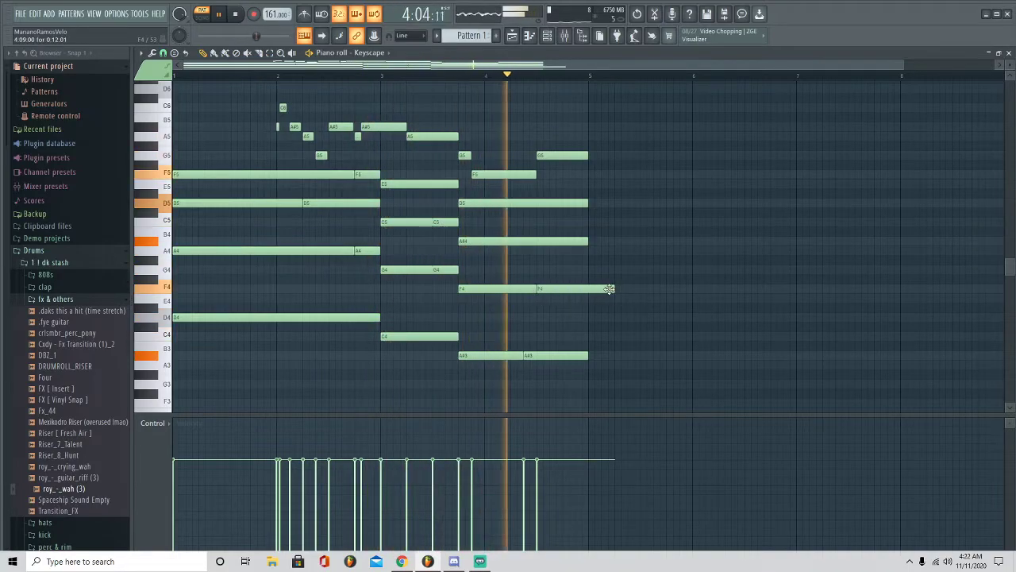
key(space)
drag(611, 288, 588, 289)
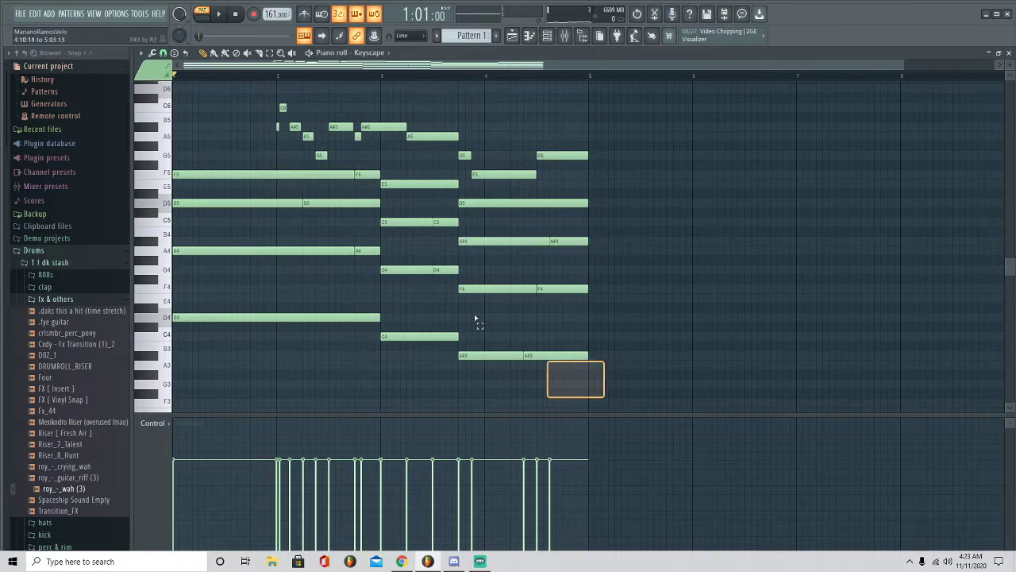
Try quick-quantizing the notes, play the pattern, and undo the quantize
drag(508, 339, 236, 190)
drag(389, 189, 274, 182)
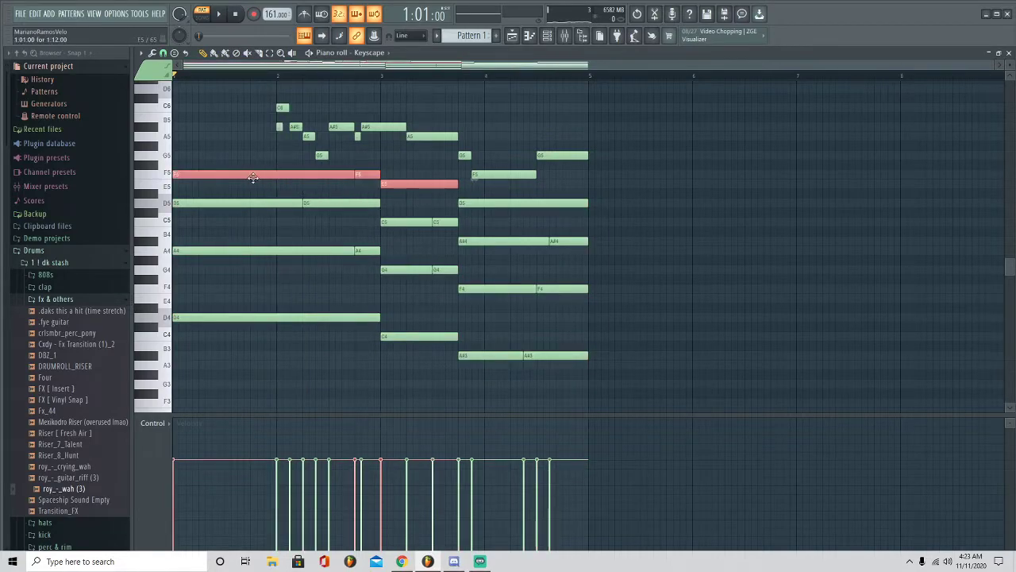
key(Delete)
key(ctrl+z)
key(alt+z)
key(alt+z)
key(ctrl+alt+z)
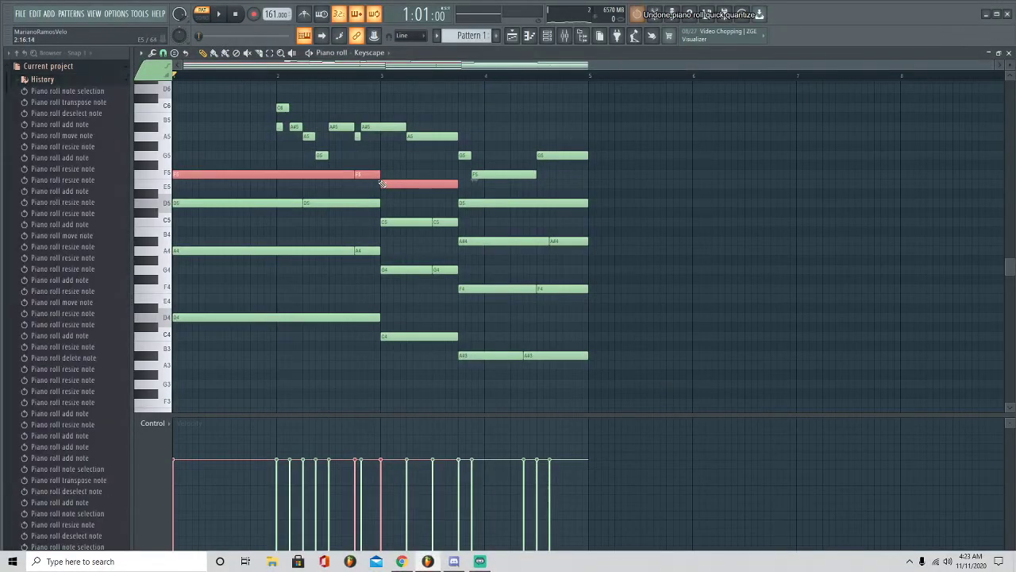
key(ctrl+d)
key(space)
scroll(286, 81, up, 2)
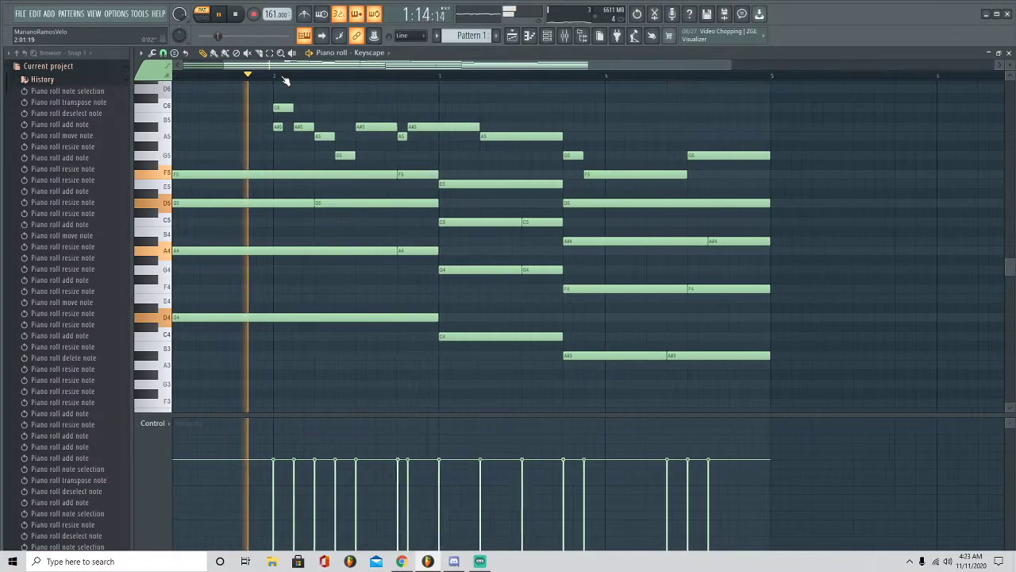
key(space)
key(ctrl+z)
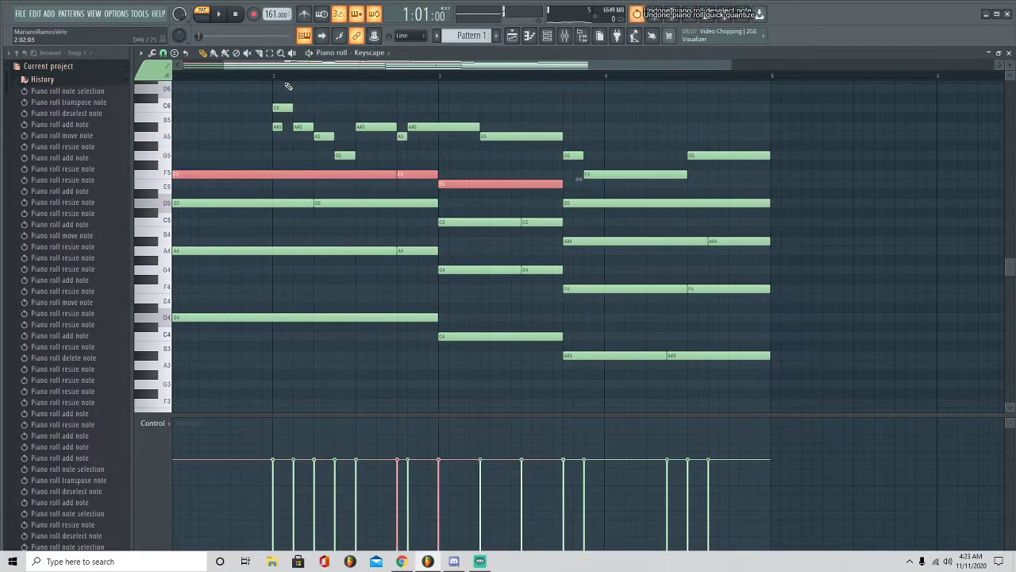
click(285, 117)
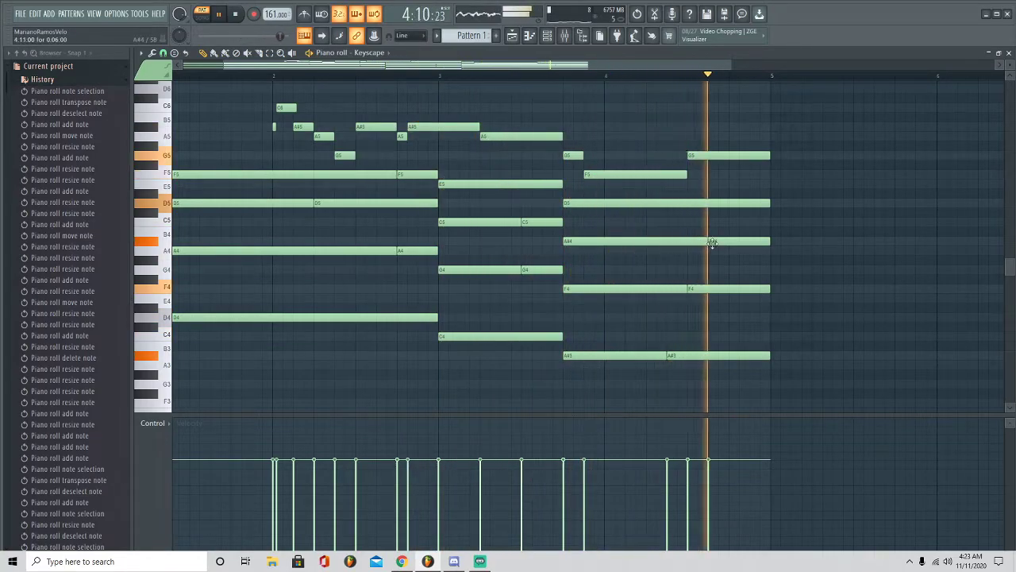
Shorten the third chord's D5 to 4:13, repeat it from there to the end of bar 4, and play the pattern
key(space)
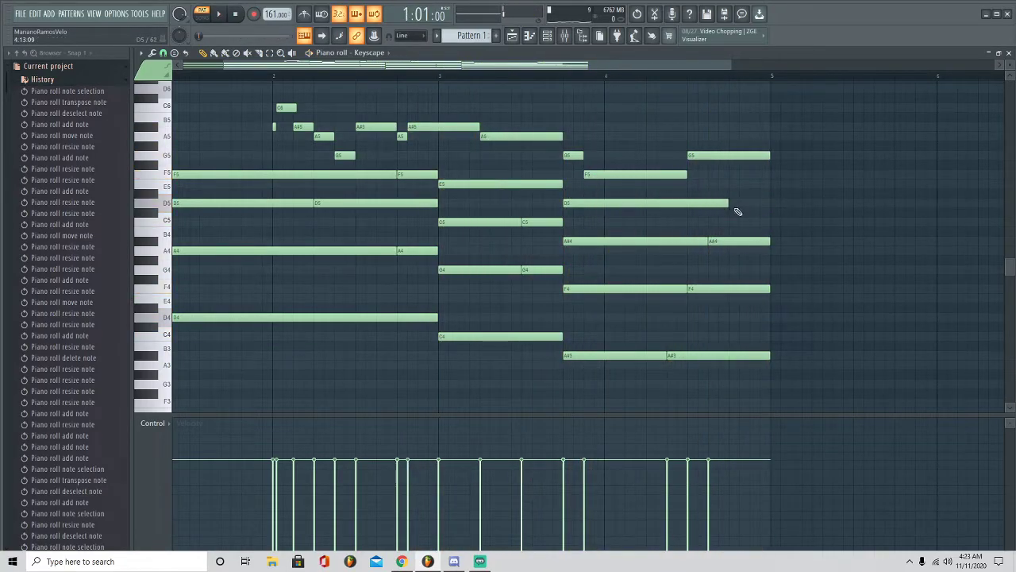
click(731, 204)
drag(889, 204, 770, 204)
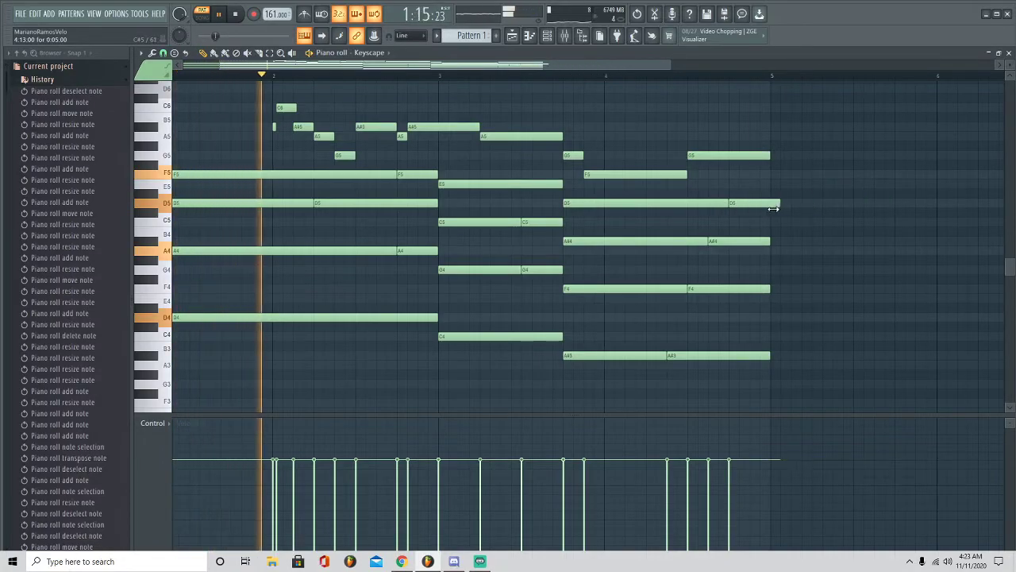
key(space)
key(space)
scroll(621, 80, down, 4)
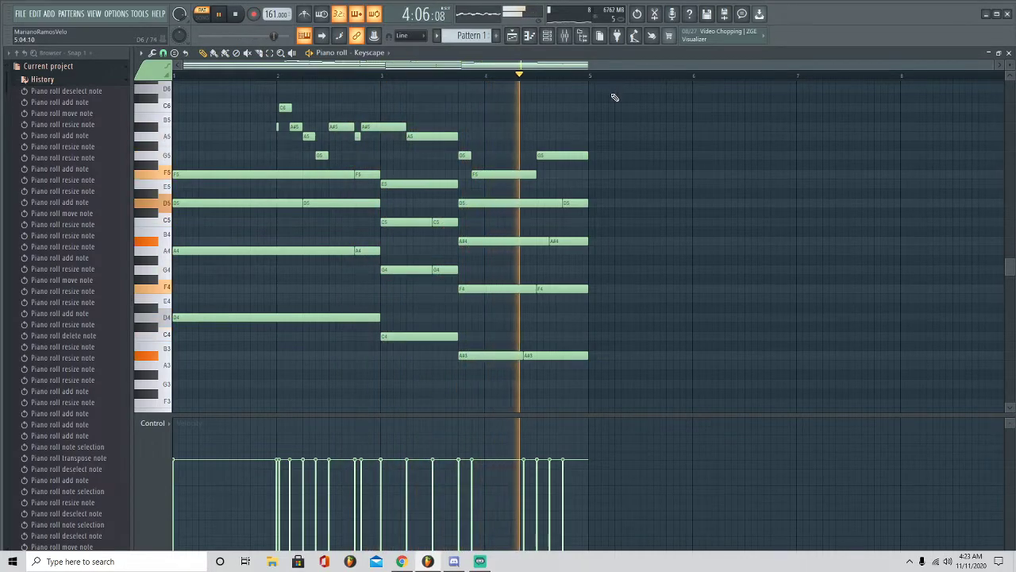
key(space)
Duplicate the root notes D4, C4 and both A#3 notes one octave lower
scroll(551, 272, down, 4)
drag(556, 266, 237, 203)
key(ctrl+Down)
Lower the velocity of the octave-down bass notes and deselect them
scroll(297, 251, down, 15)
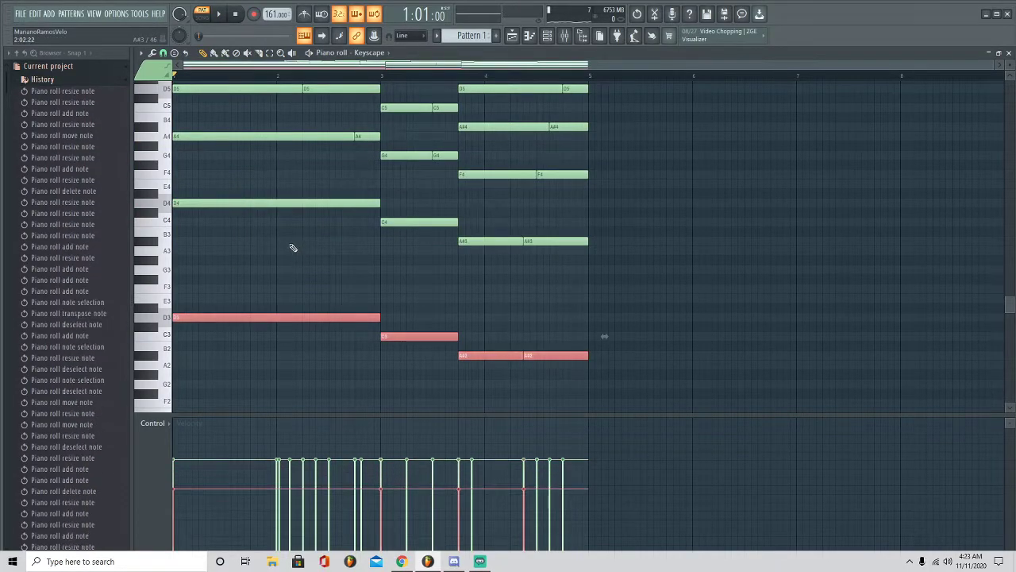
scroll(295, 242, up, 2)
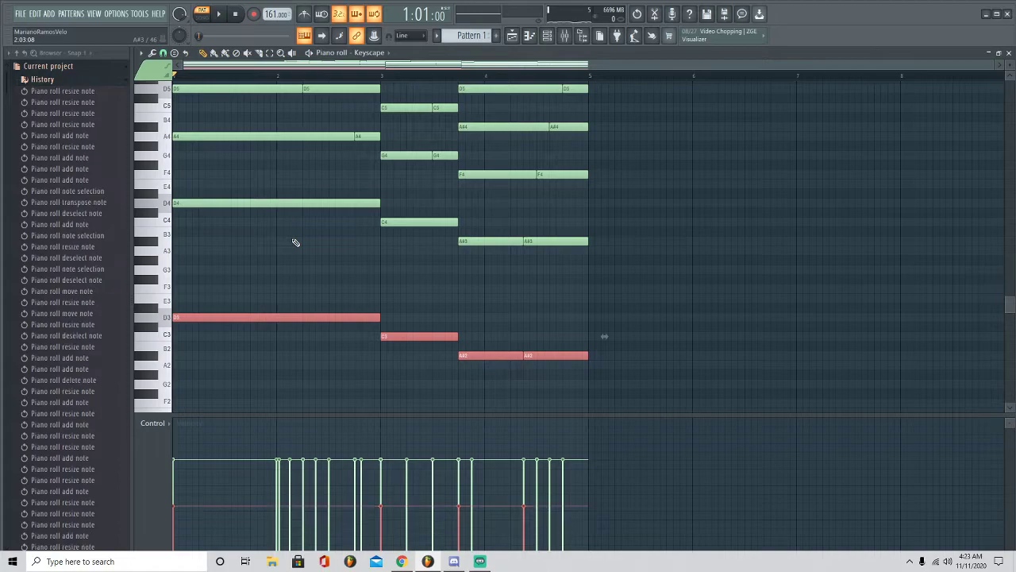
ctrl+click(394, 364)
scroll(500, 302, up, 2)
scroll(502, 270, down, 3)
scroll(445, 159, up, 4)
scroll(563, 238, down, 6)
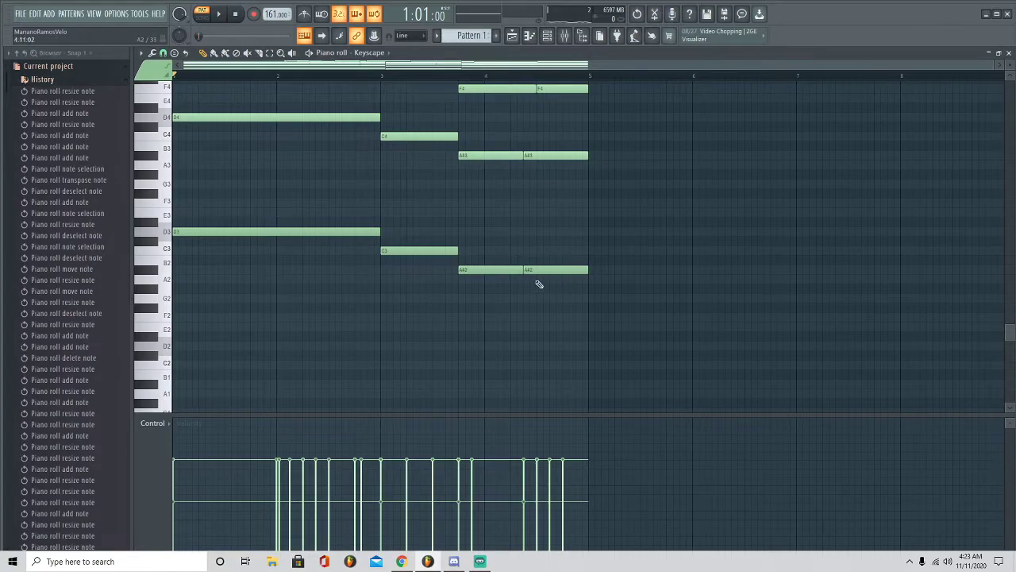
scroll(548, 270, up, 5)
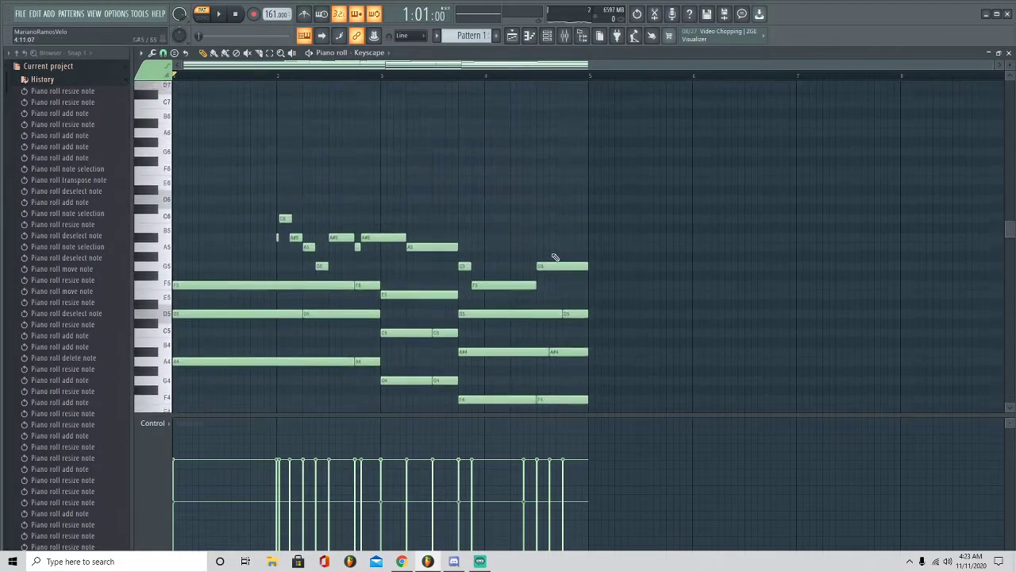
Play the pattern and try an A#3 and an E4 fill note in bar 1, deleting each one
scroll(544, 246, down, 2)
key(space)
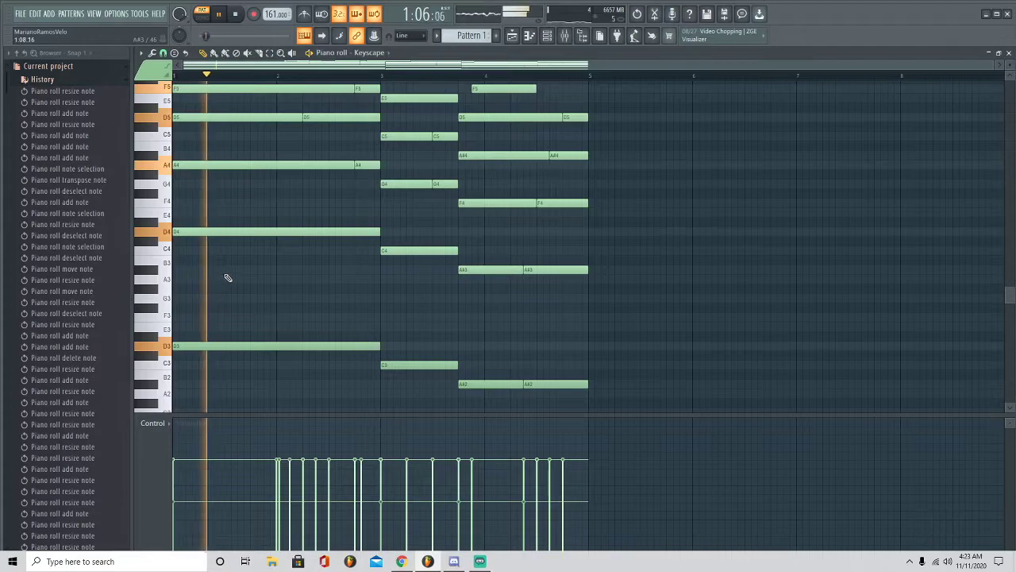
click(203, 270)
right_click(208, 270)
key(space)
click(207, 212)
key(space)
right_click(208, 211)
Try a one-beat F4 fill note on beat 2 of bar 1 and play the pattern repeatedly
click(203, 203)
key(space)
mouse_move(219, 202)
mouse_down()
mouse_move(262, 203)
mouse_move(224, 207)
mouse_up()
key(space)
key(space)
key(space)
key(space)
key(space)
key(space)
Try further F4, E4 and G4 fill notes in bar 1, then delete all the fill notes
click(229, 204)
click(241, 214)
key(space)
right_click(241, 212)
right_click(236, 203)
click(236, 185)
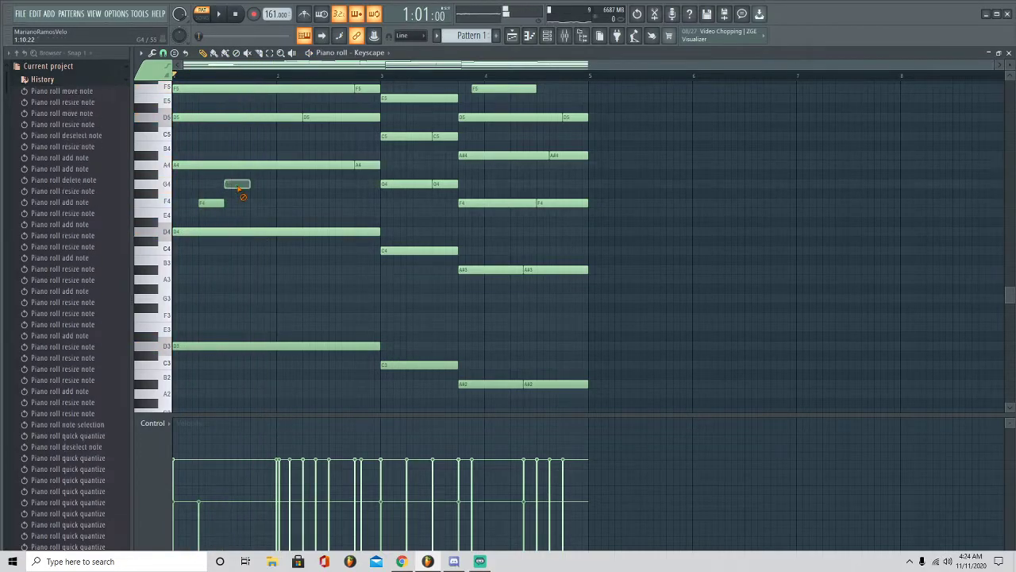
click(268, 212)
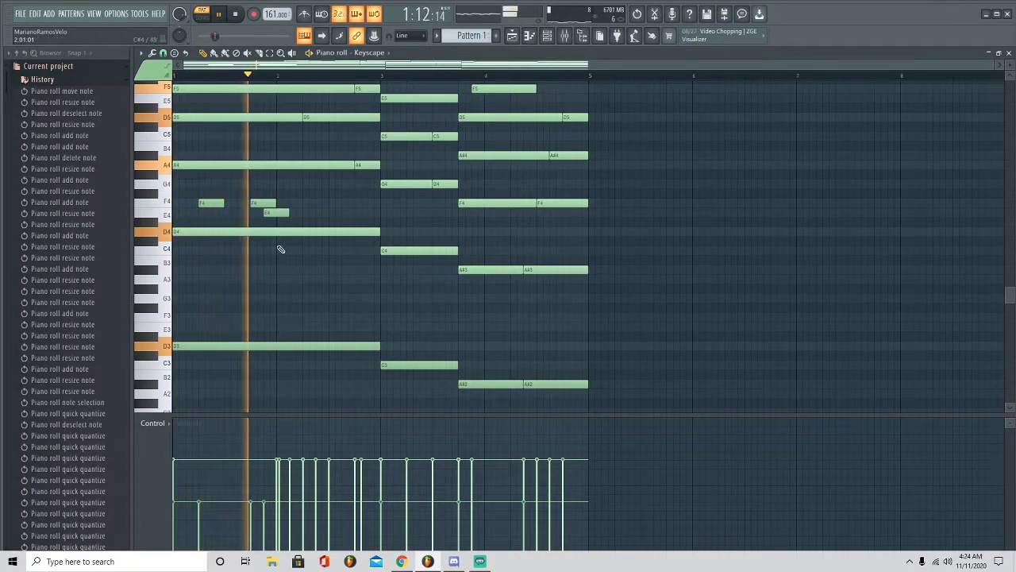
key(space)
right_click(269, 203)
right_click(269, 212)
key(space)
key(space)
right_click(218, 204)
key(space)
Duplicate the four-bar Keyscape phrase into bars 5 to 8 and stop playback
scroll(601, 320, up, 5)
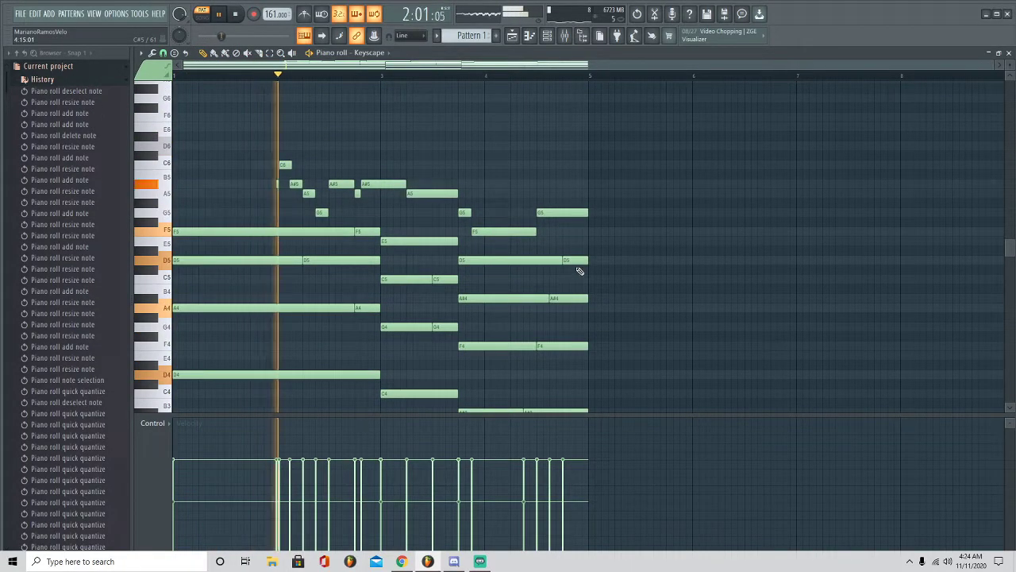
key(ctrl+b)
scroll(587, 79, down, 1)
scroll(589, 146, down, 3)
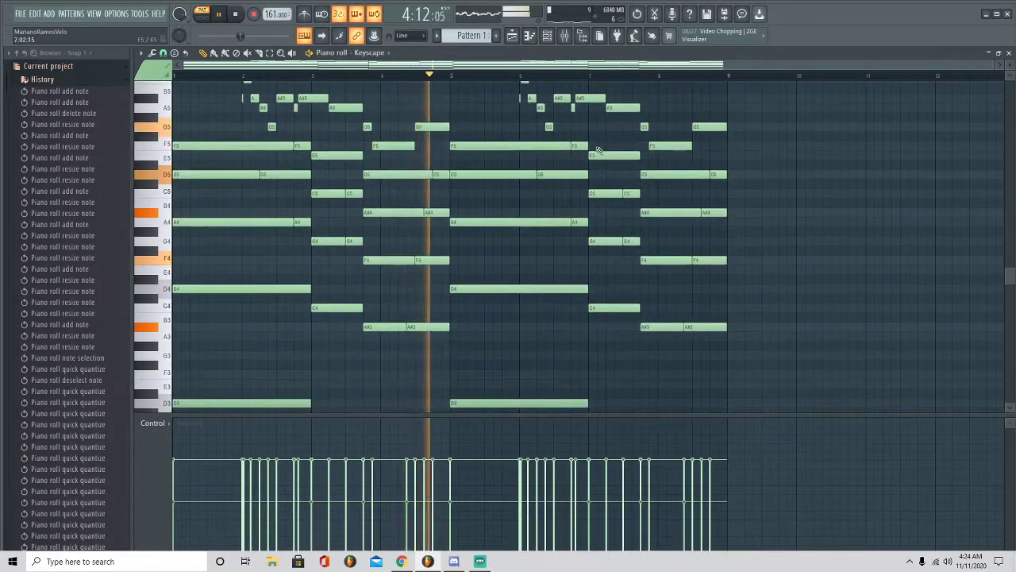
key(space)
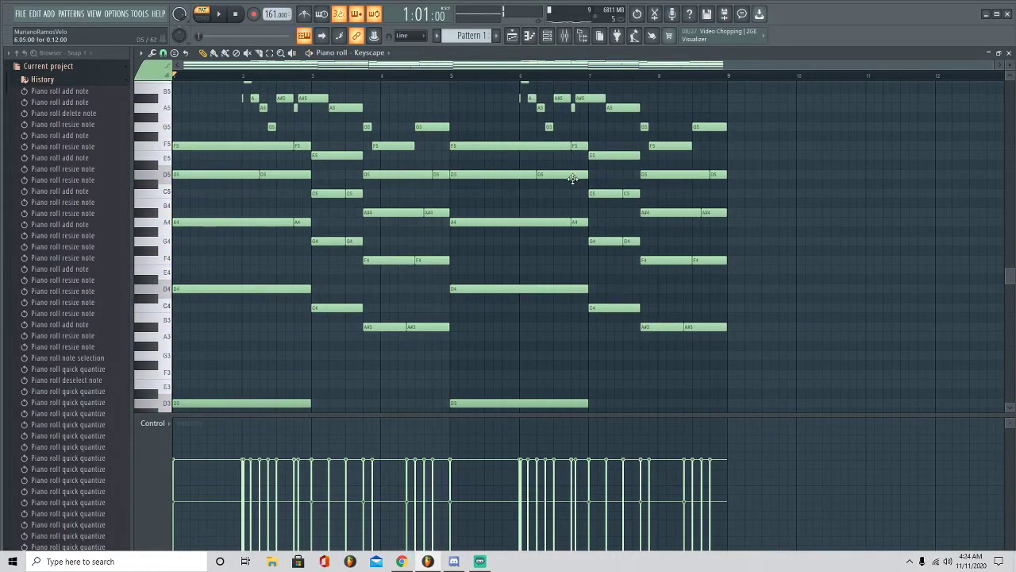
Randomize the velocities of all notes, raise their overall velocity, and play the pattern before deselecting them
key(alt+r)
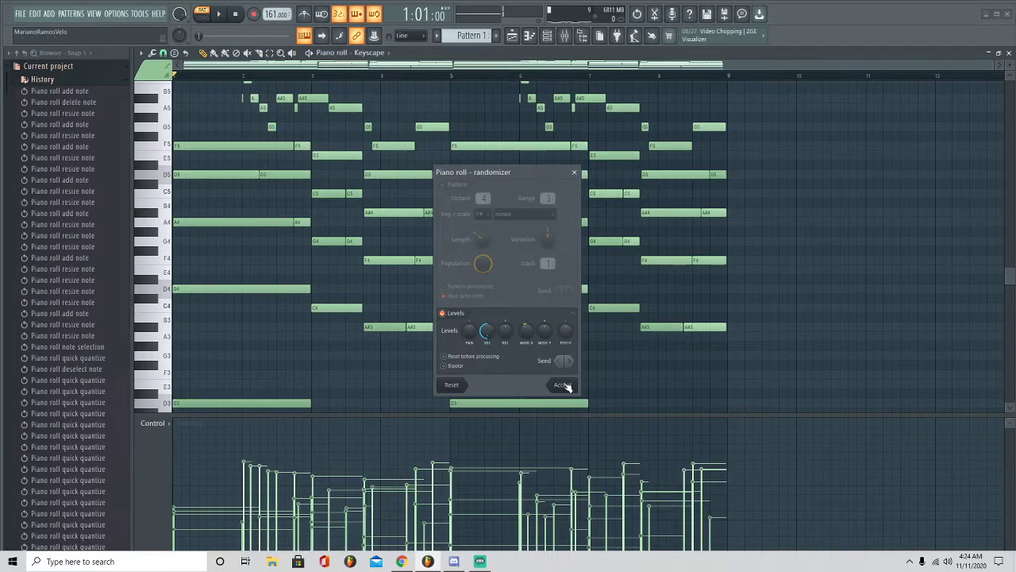
click(567, 387)
scroll(592, 254, down, 6)
drag(798, 331, 201, 79)
scroll(359, 138, up, 4)
scroll(358, 136, up, 2)
key(space)
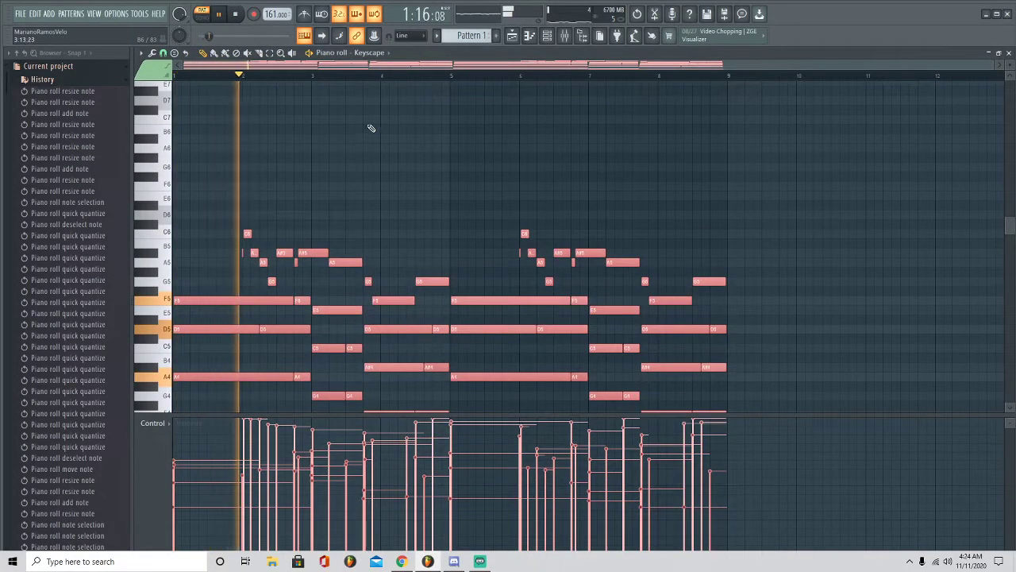
key(ctrl+d)
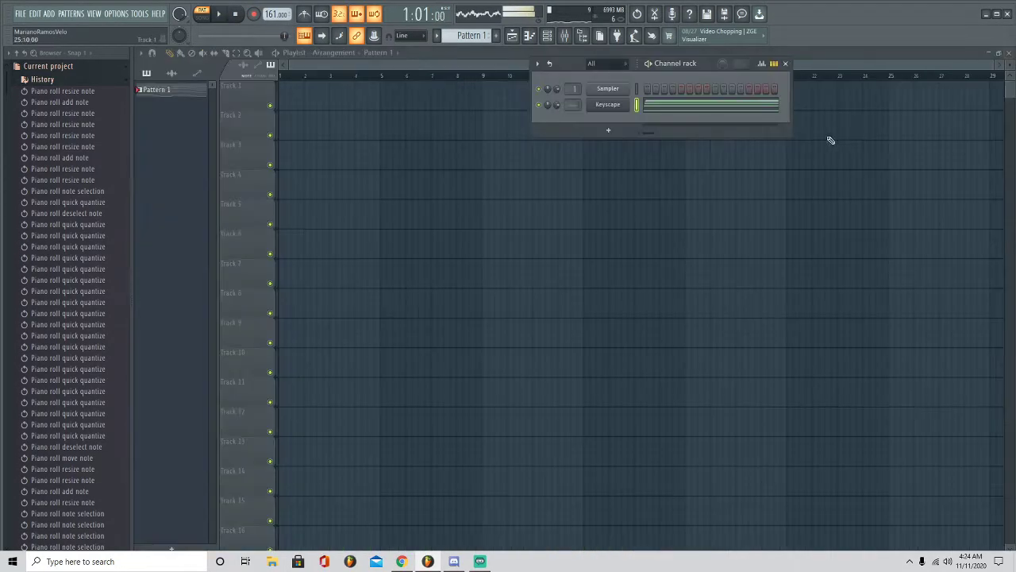
Reopen the Keyscape piano roll and examine the melody and chord notes across all eight bars
right_click(607, 104)
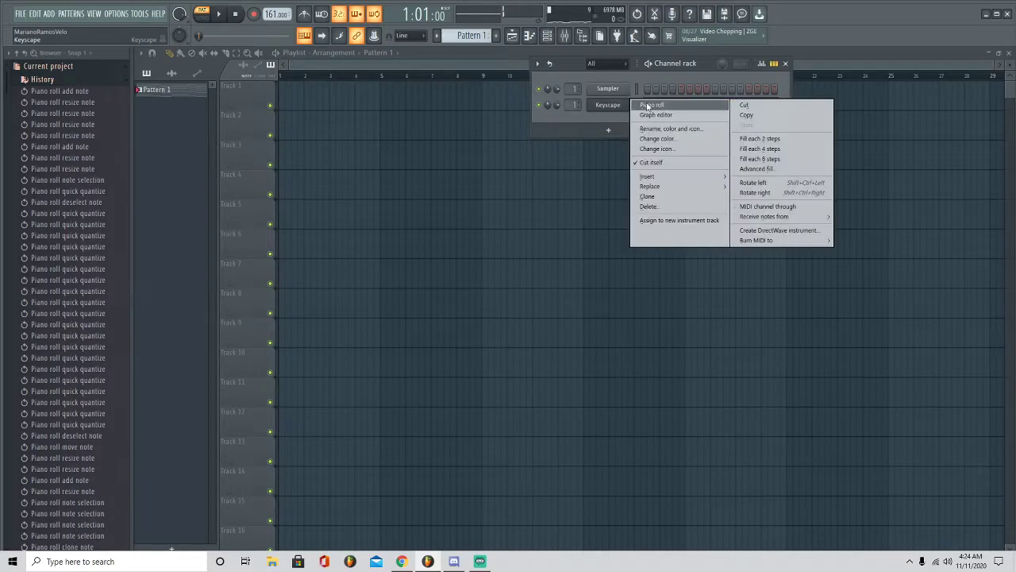
click(643, 103)
scroll(612, 241, down, 2)
scroll(614, 235, up, 3)
scroll(618, 235, down, 1)
scroll(617, 239, up, 1)
scroll(617, 240, up, 1)
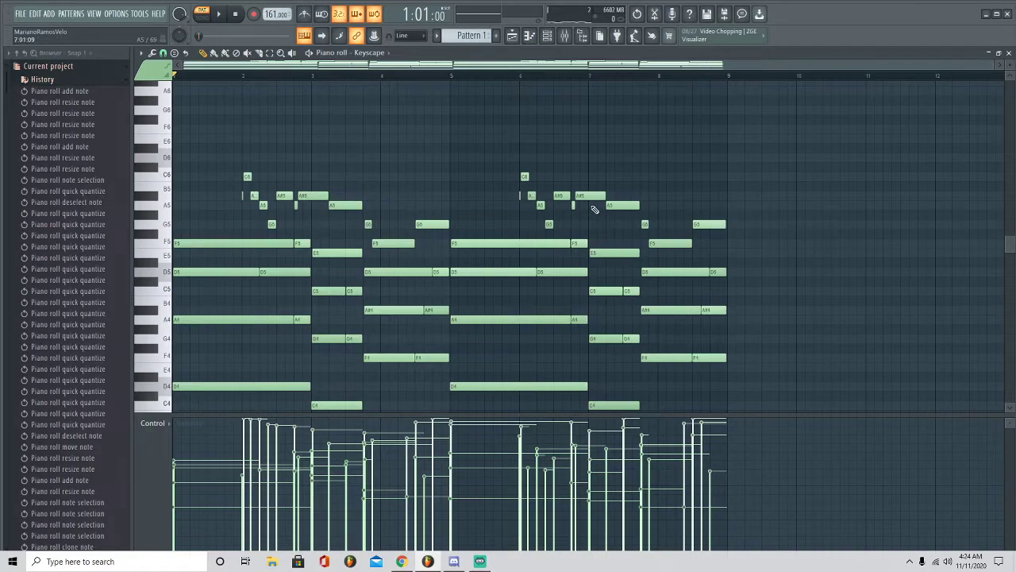
scroll(381, 199, down, 2)
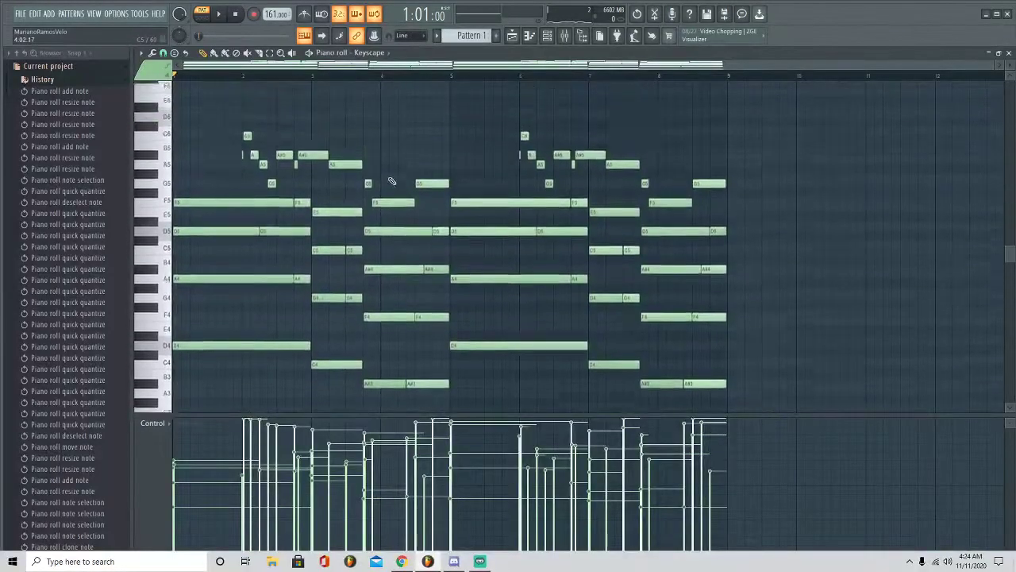
scroll(403, 174, up, 6)
scroll(542, 170, down, 4)
scroll(375, 161, down, 3)
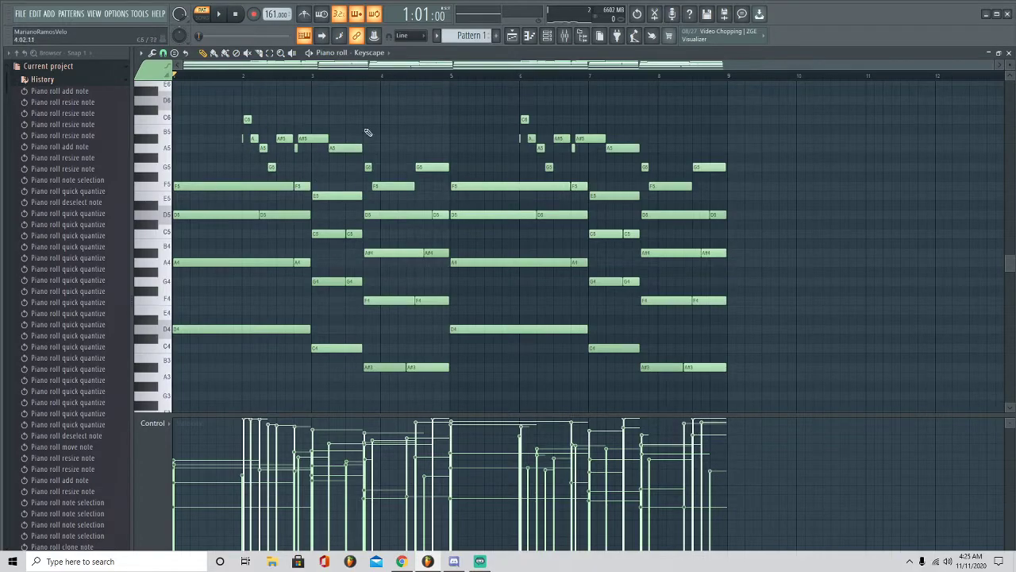
Play the eight-bar Keyscape pattern and check the low bass notes
key(space)
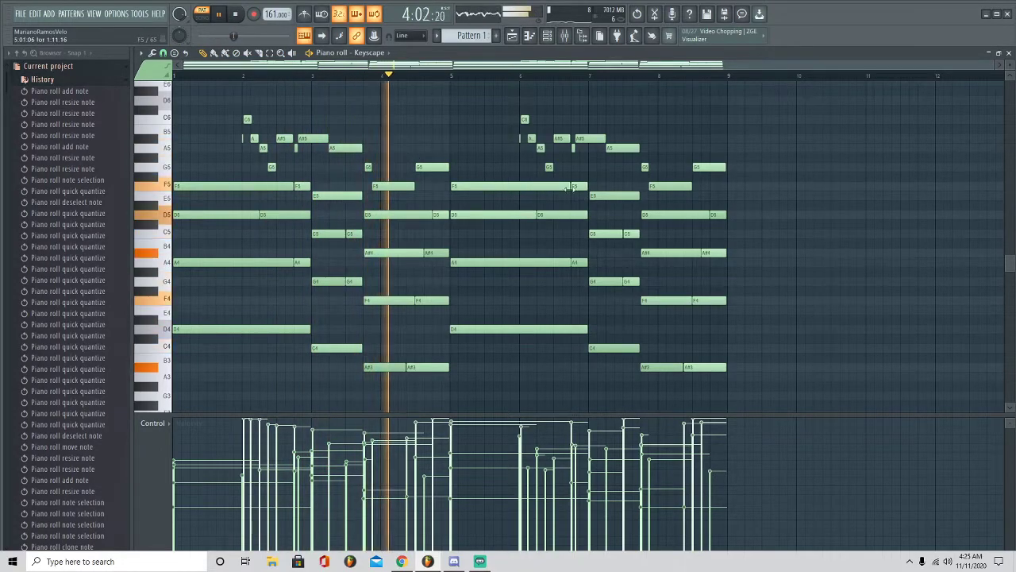
key(space)
scroll(344, 189, up, 4)
scroll(343, 189, down, 14)
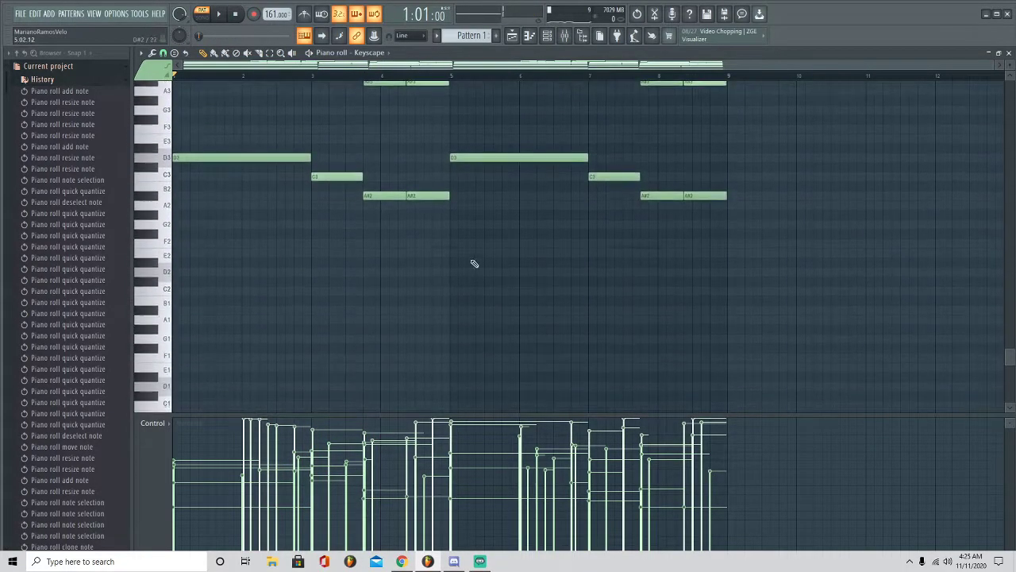
Close the piano roll and add Arcade as a new instrument channel
click(1009, 54)
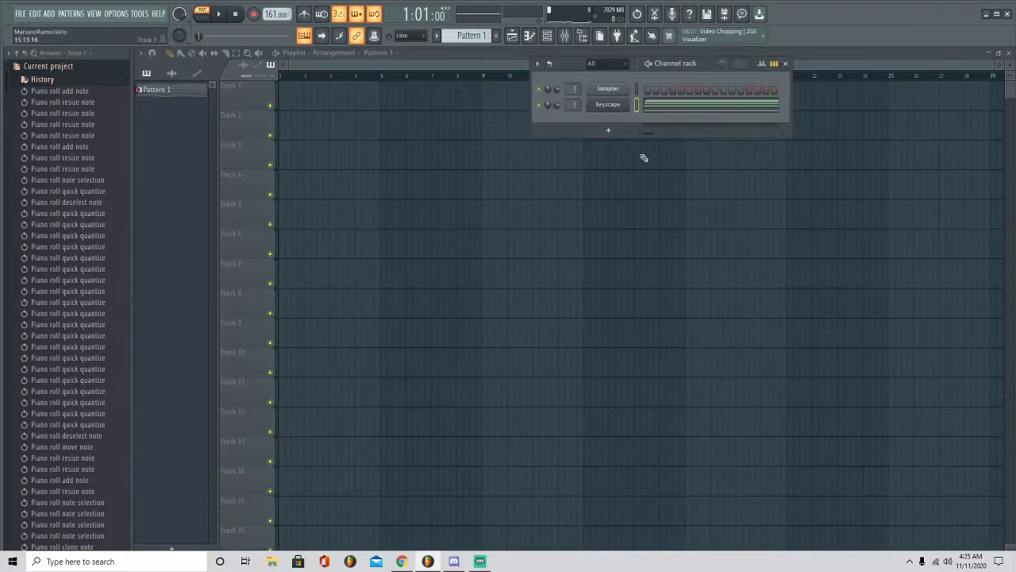
click(610, 128)
click(627, 125)
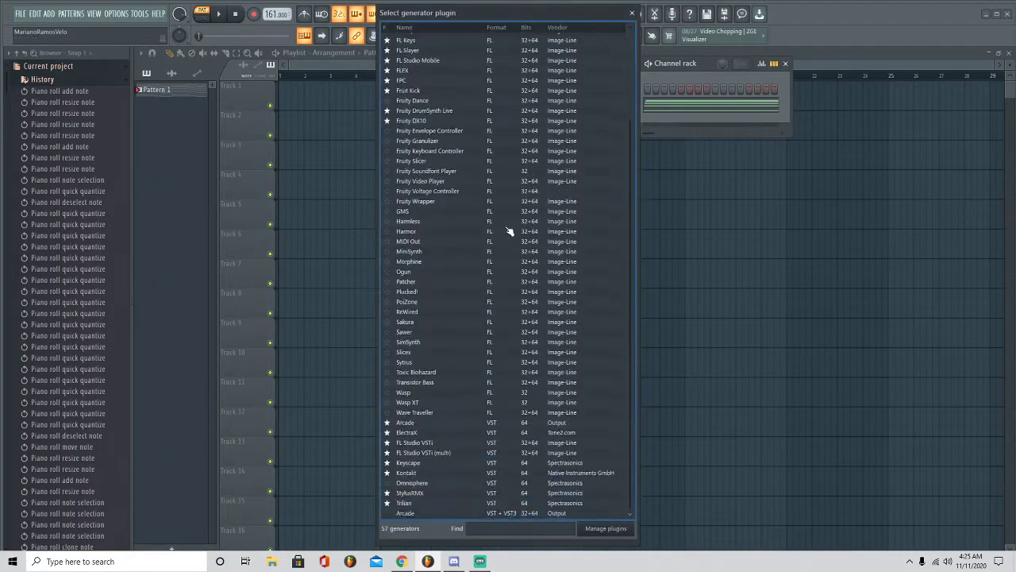
click(403, 424)
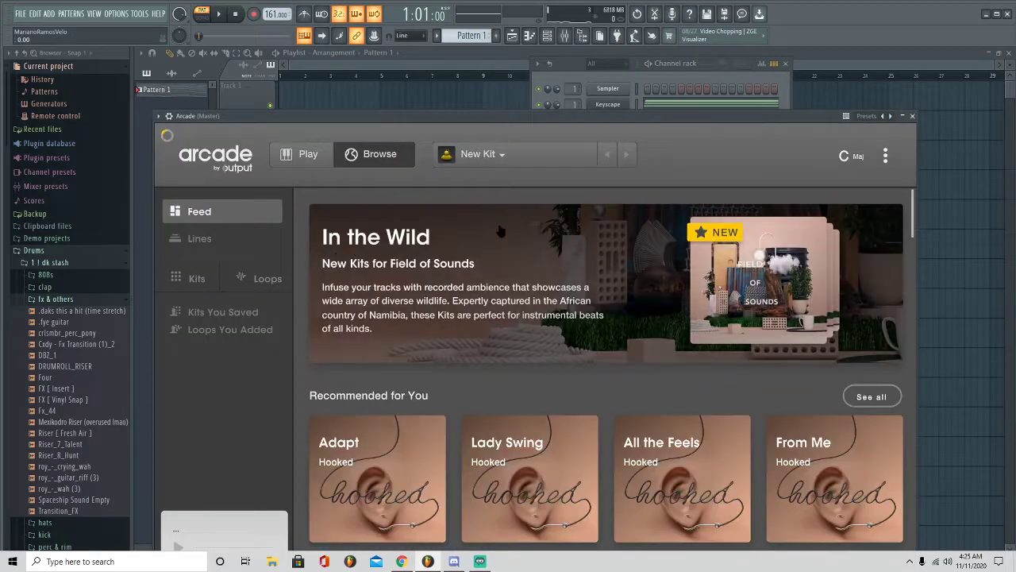
Set Arcade's session key to D minor and load the Constellations kit from the Distant Voices line
click(200, 238)
click(845, 156)
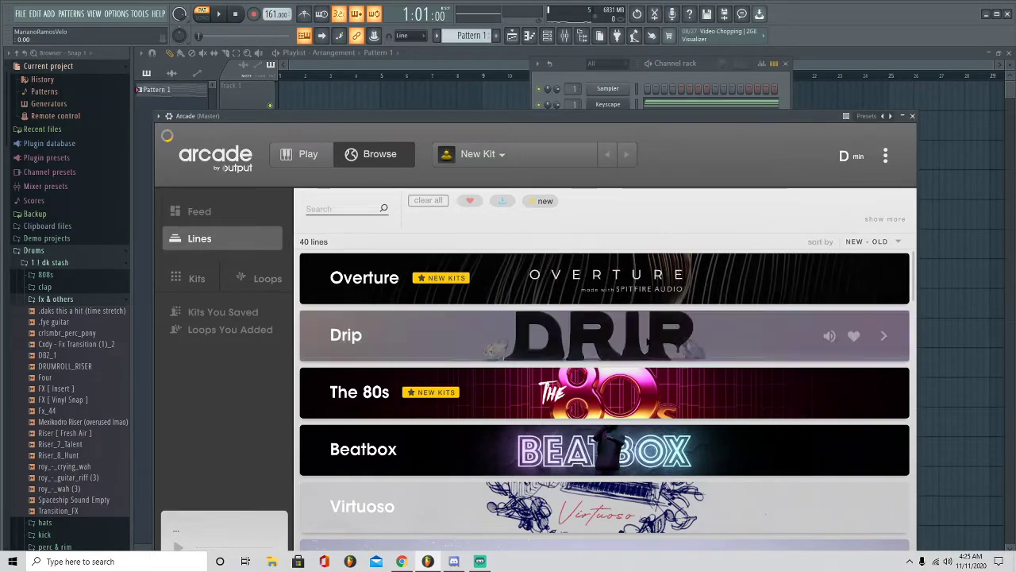
scroll(631, 381, down, 4)
scroll(631, 381, up, 3)
click(629, 381)
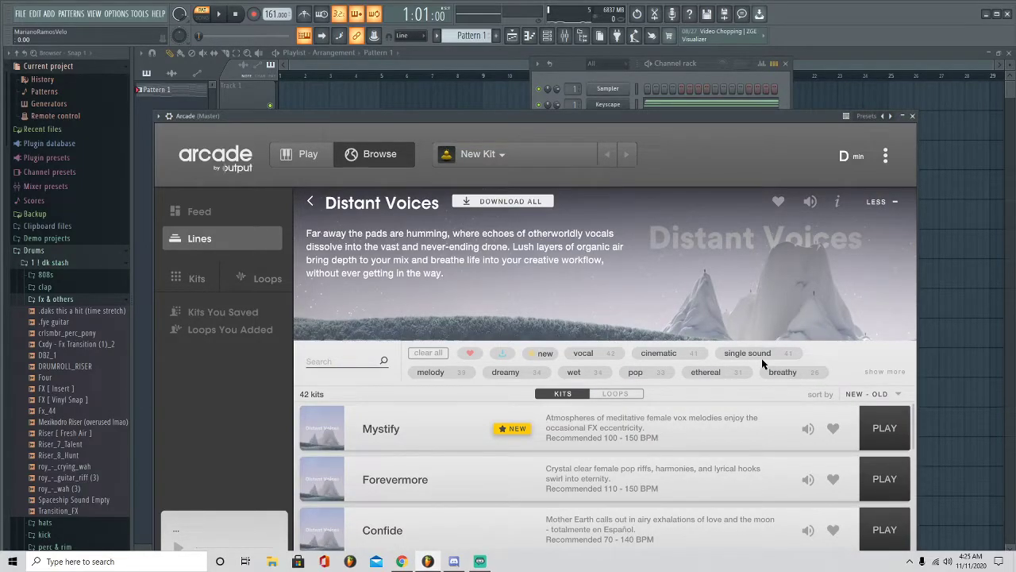
scroll(822, 463, down, 1)
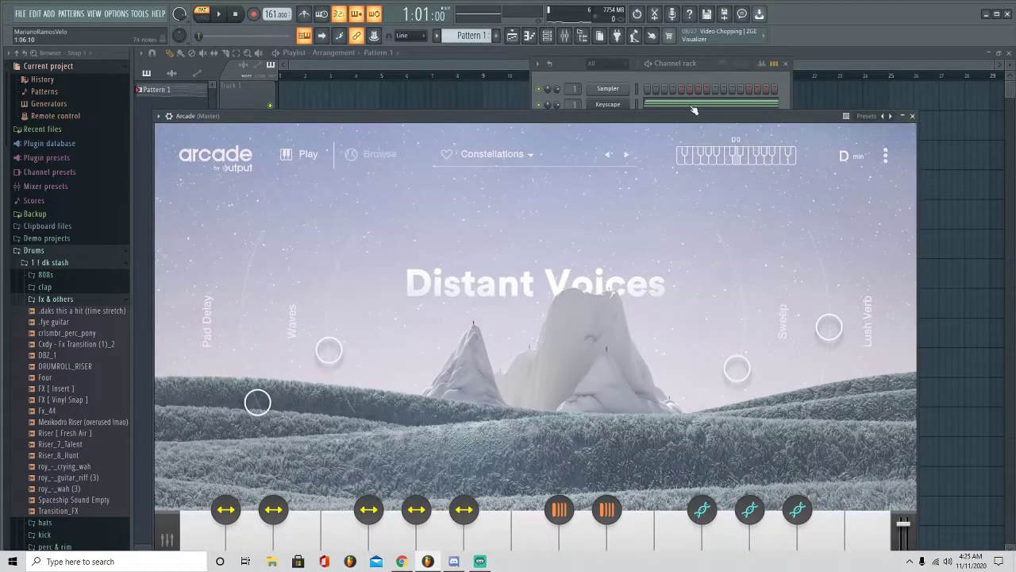
Audition the Love Spell, Heavenly and The Temple kits in Arcade, then load the Devotion kit
drag(693, 115, 674, 46)
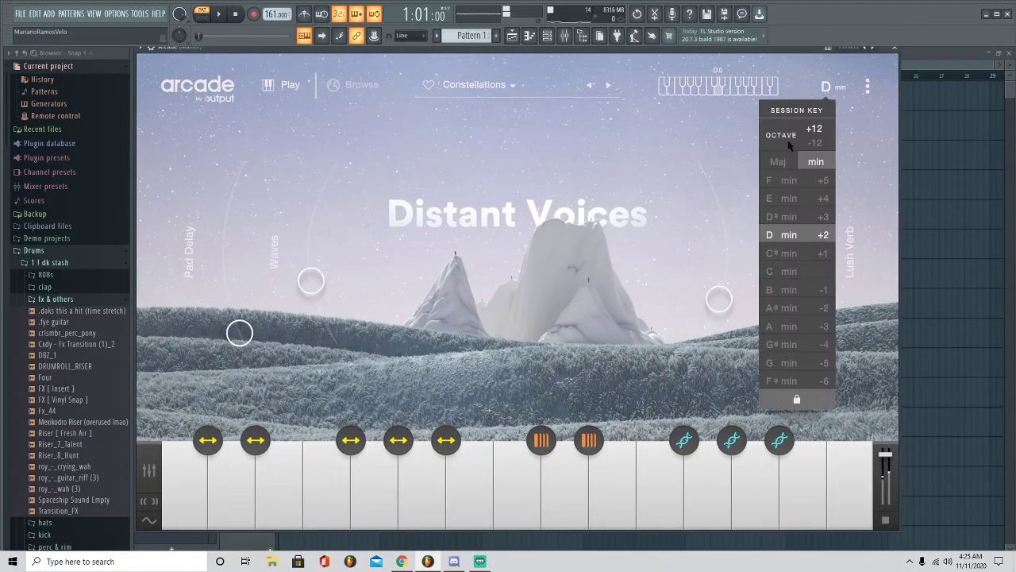
click(488, 85)
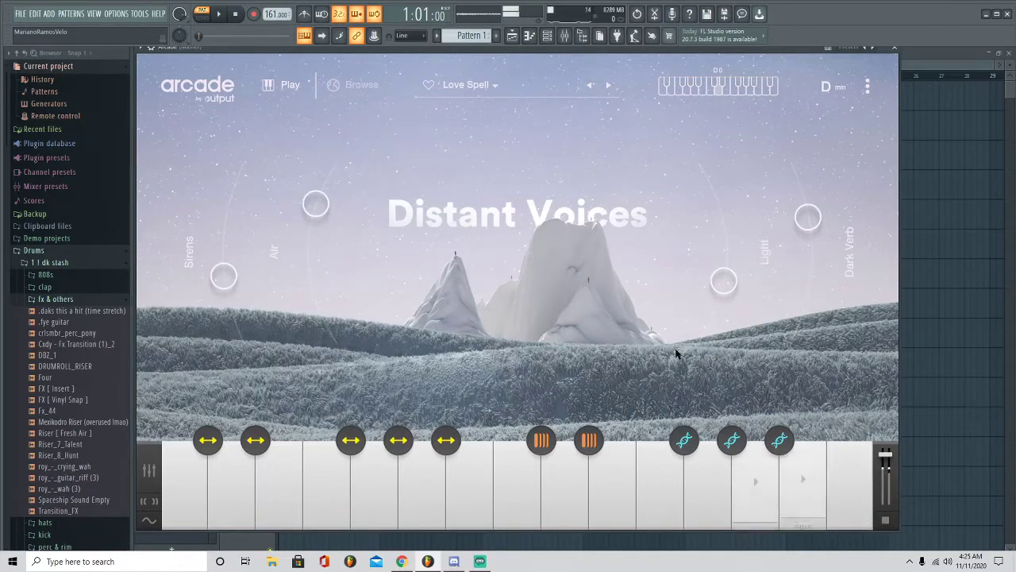
click(492, 88)
click(486, 111)
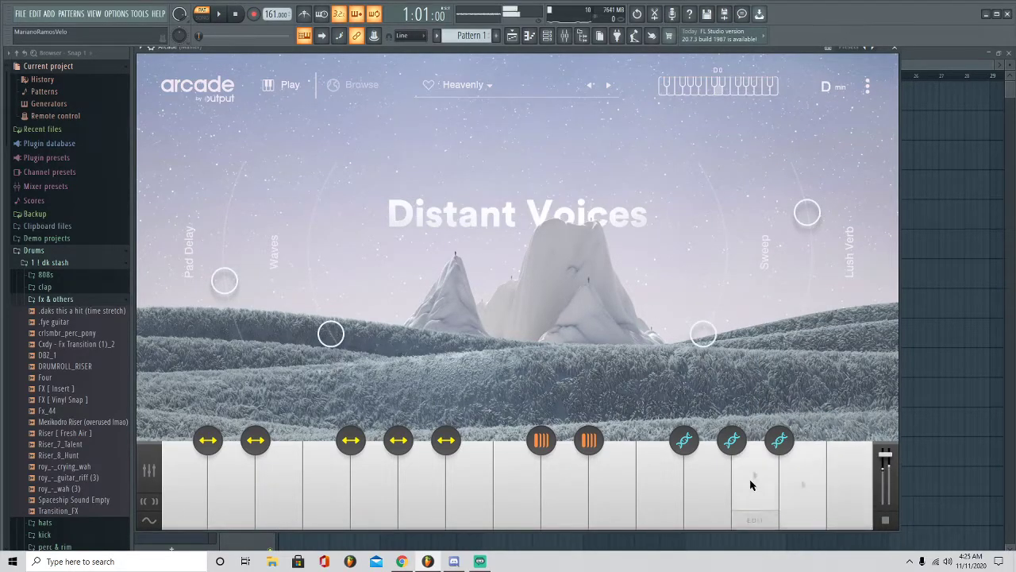
click(480, 85)
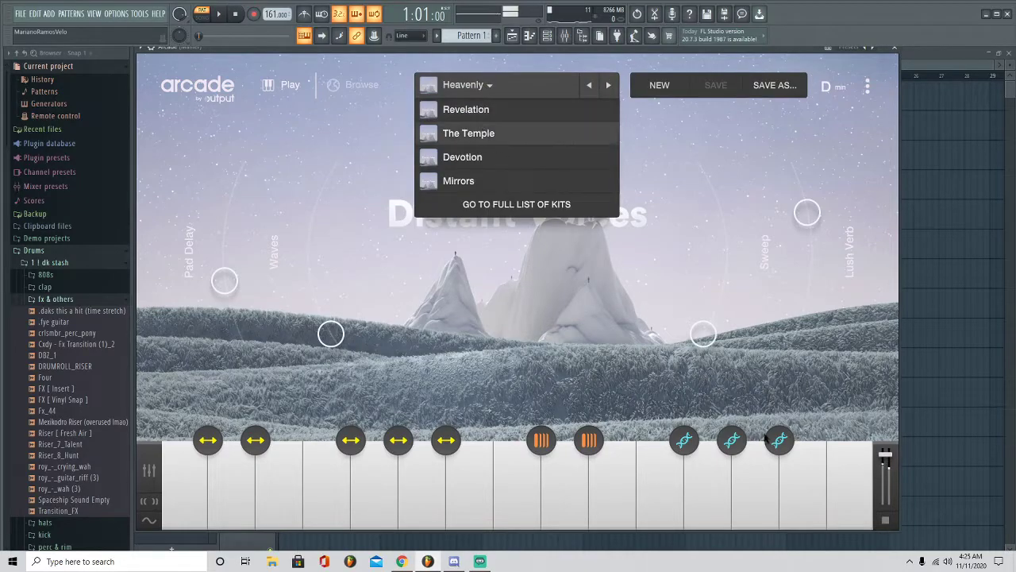
click(779, 462)
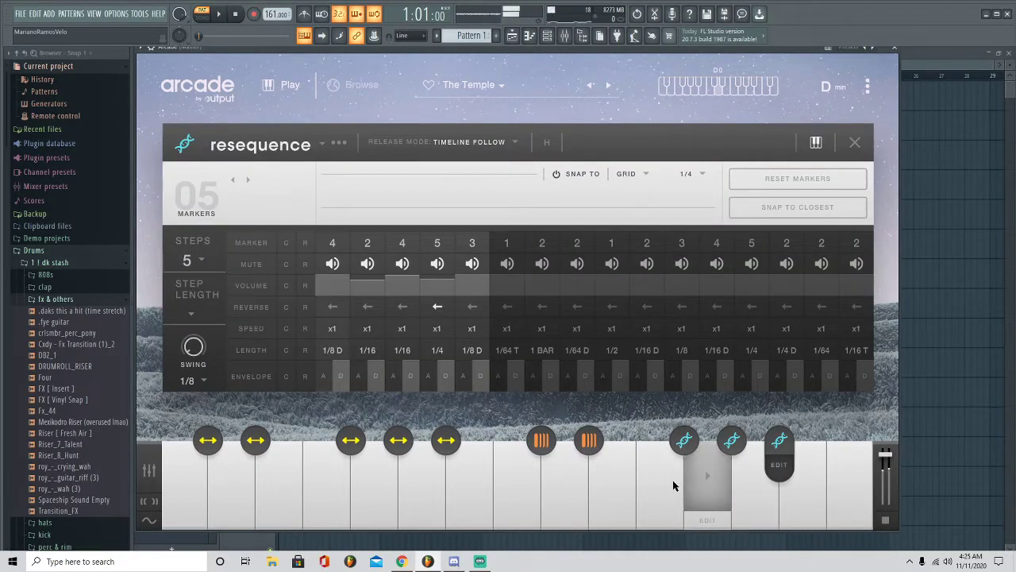
click(473, 86)
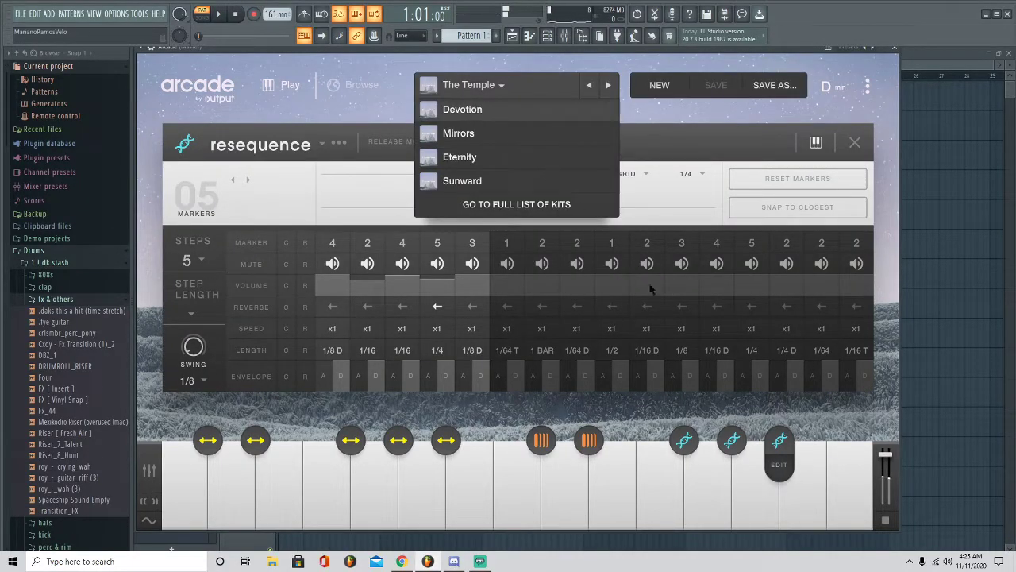
click(462, 108)
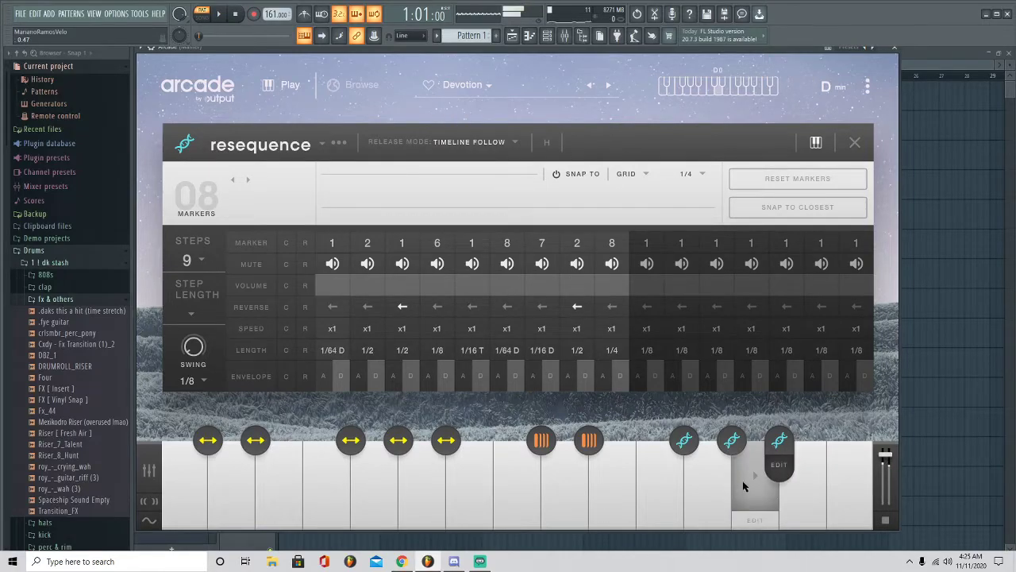
Open the Arcade channel's piano roll, enter a one-bar F4 note in bar 1, and play it
click(893, 49)
right_click(629, 113)
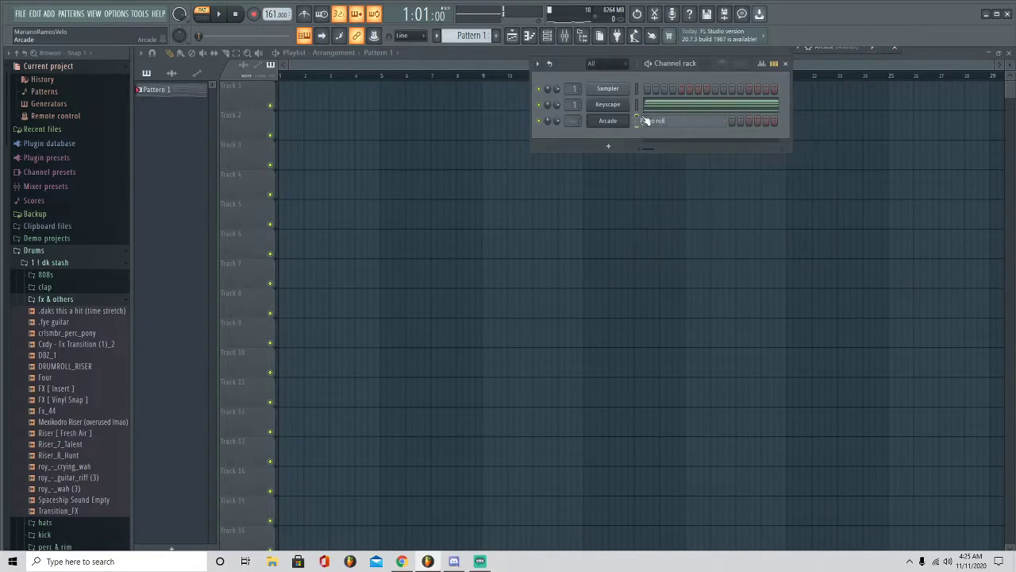
click(644, 119)
scroll(205, 203, up, 3)
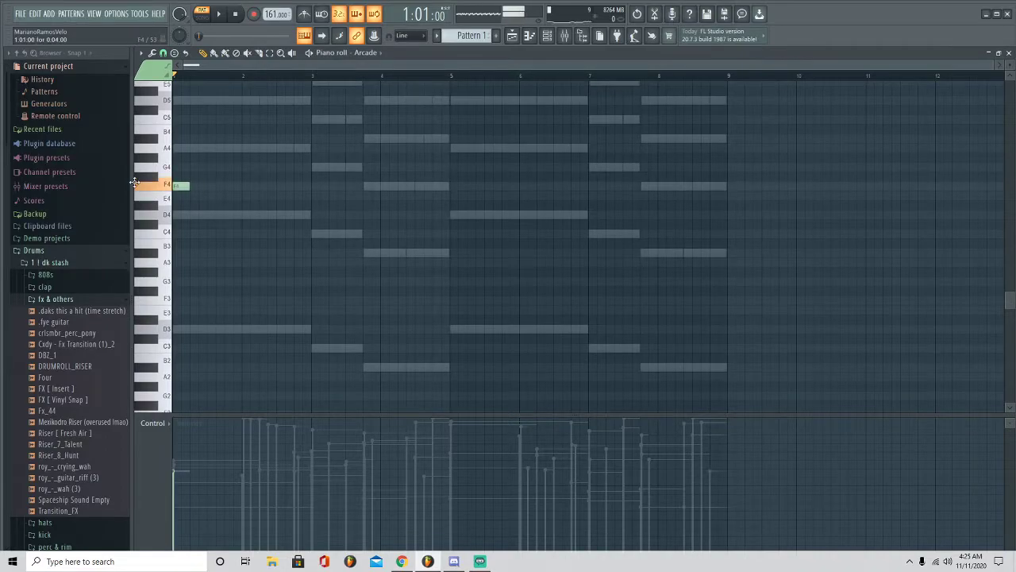
drag(226, 186, 252, 186)
key(space)
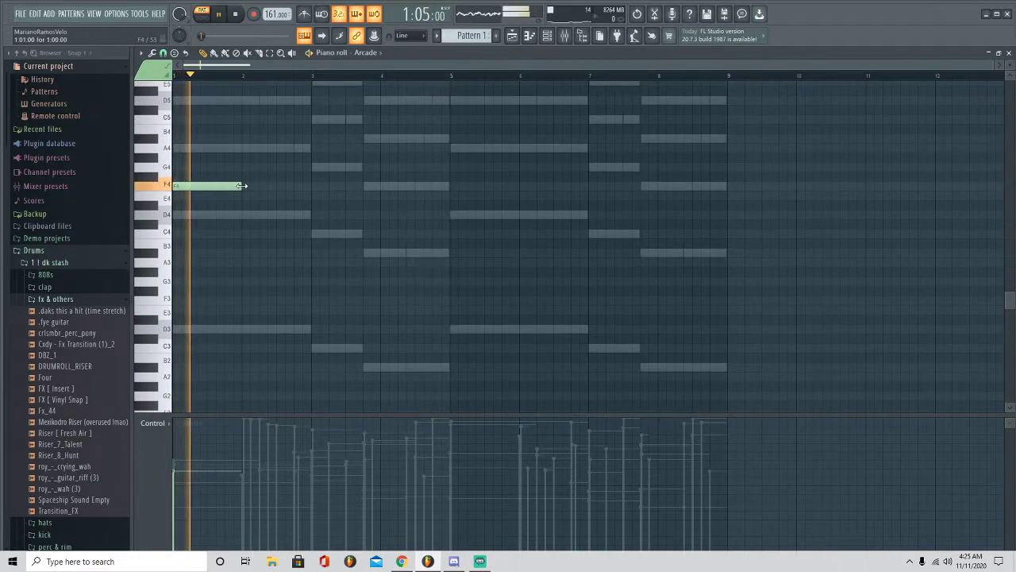
Arrange one-bar Arcade notes F5, D5, C5 and D4 across bars 1 to 4 and play the pattern
scroll(259, 220, up, 6)
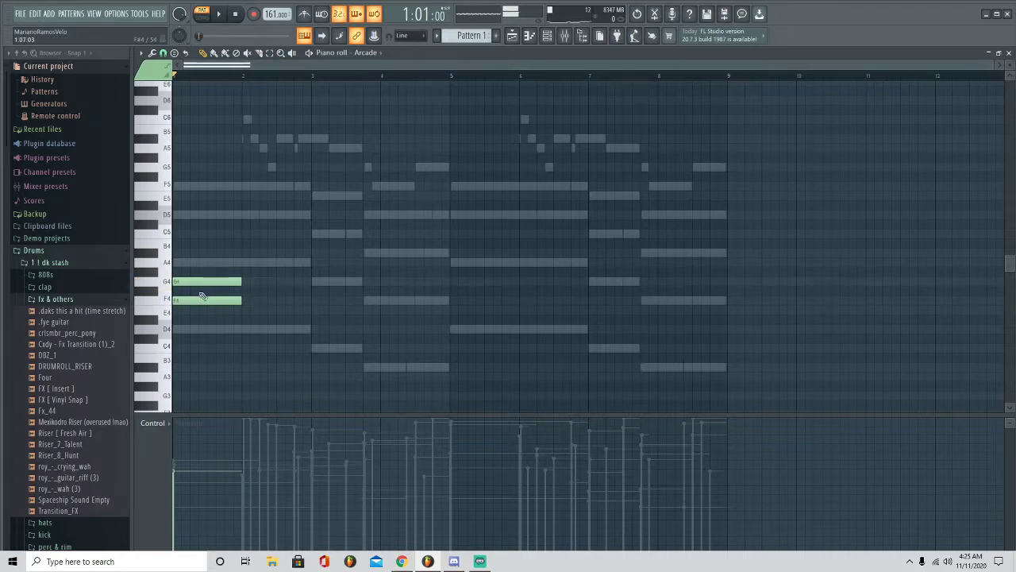
key(space)
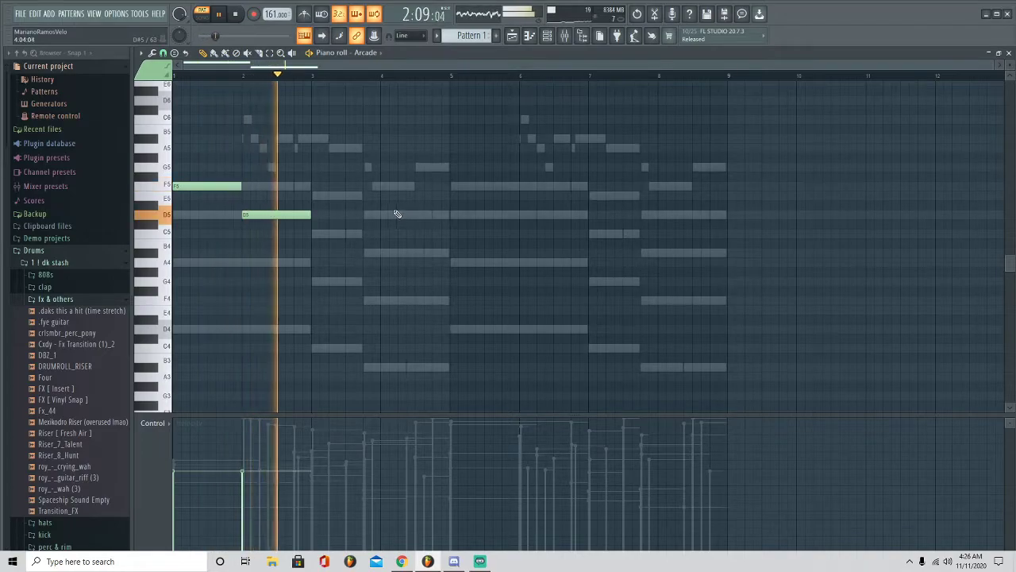
click(311, 234)
key(space)
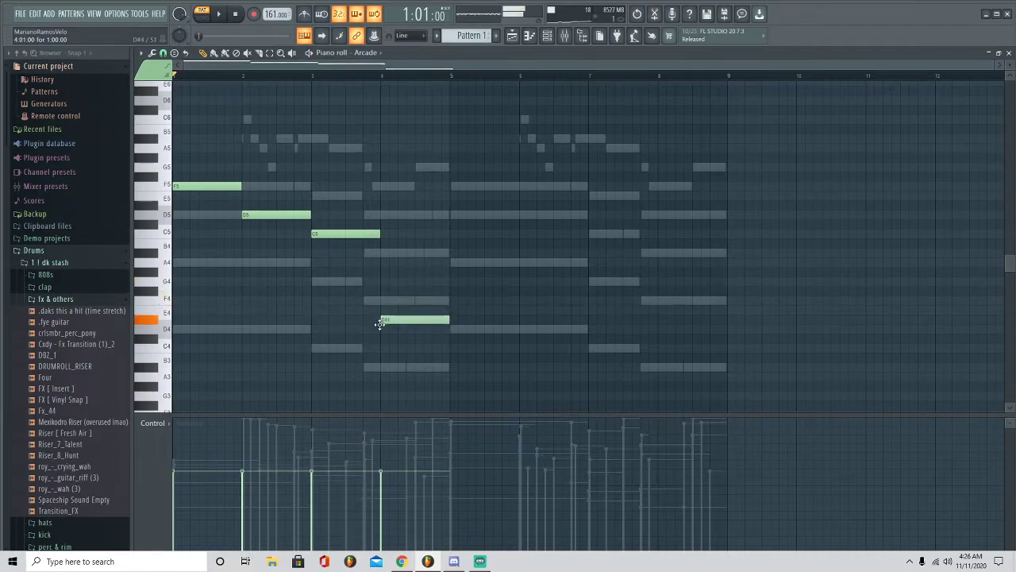
key(space)
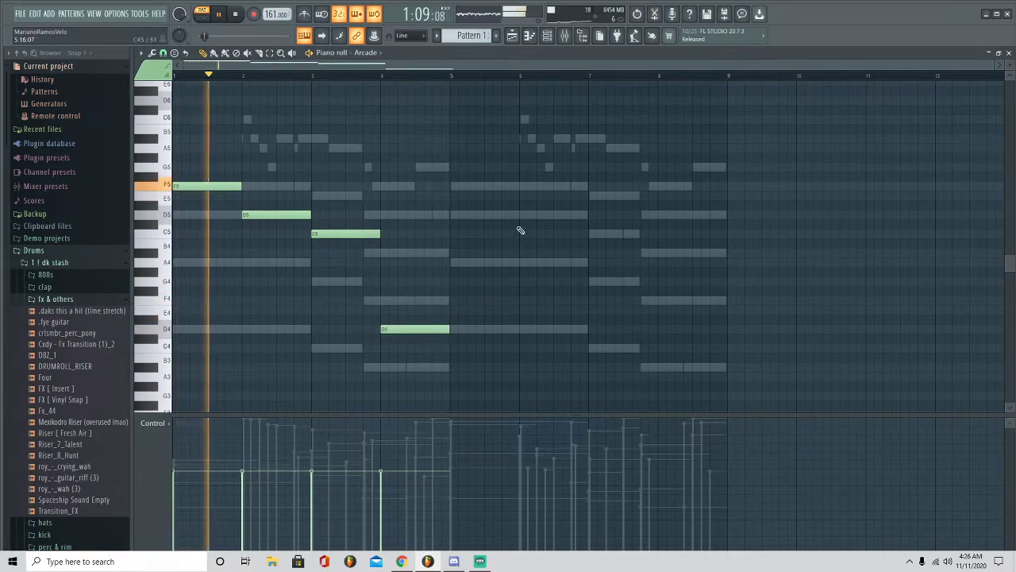
Duplicate the four-bar Arcade phrase into bars 5 to 8 and fit its C5 and D4 notes to the chord changes
key(ctrl+b)
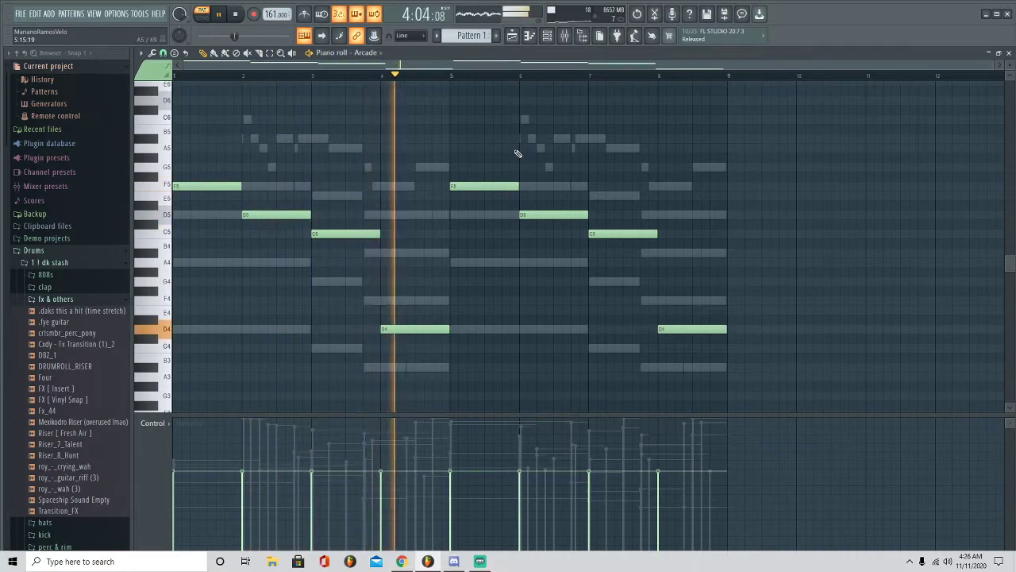
key(space)
drag(656, 323, 640, 327)
drag(658, 238, 637, 239)
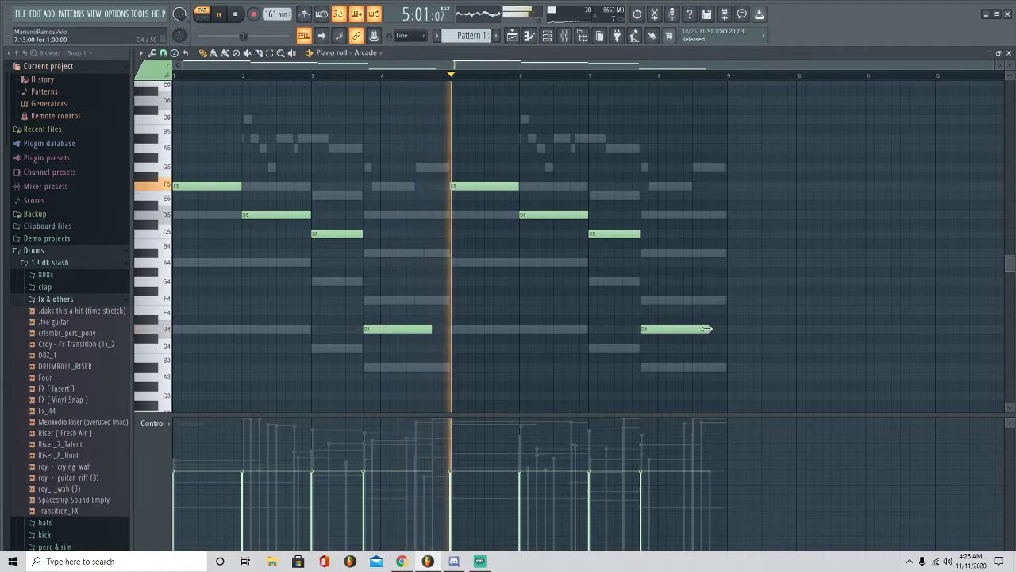
drag(432, 328, 449, 329)
drag(709, 329, 730, 332)
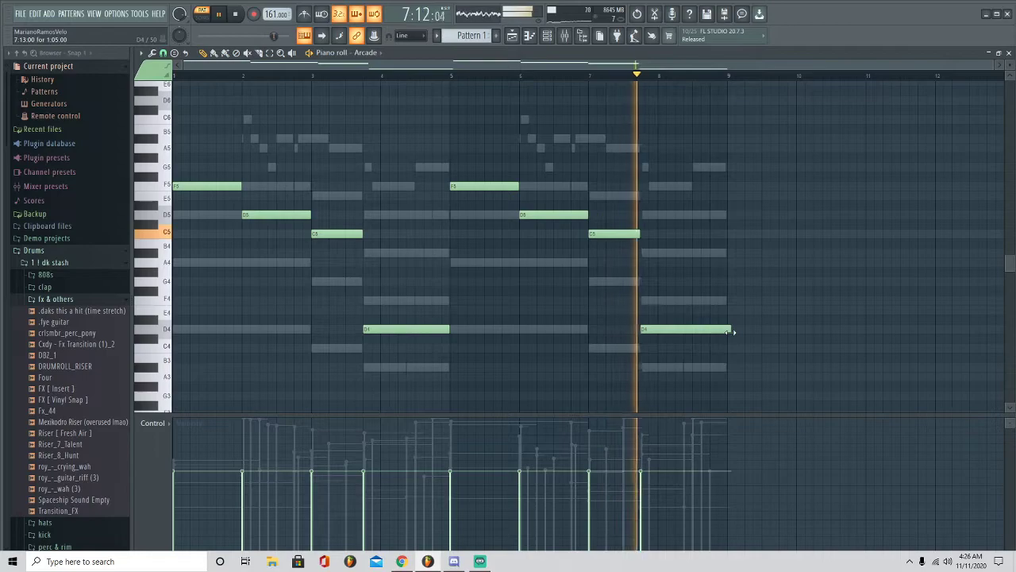
key(space)
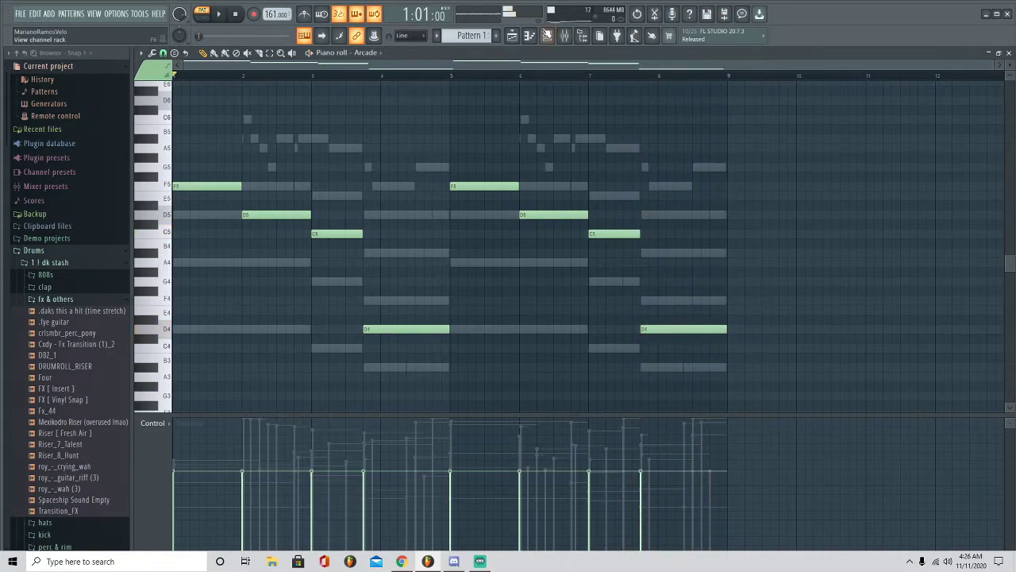
Solo the Arcade channel and listen to its part on its own
click(547, 35)
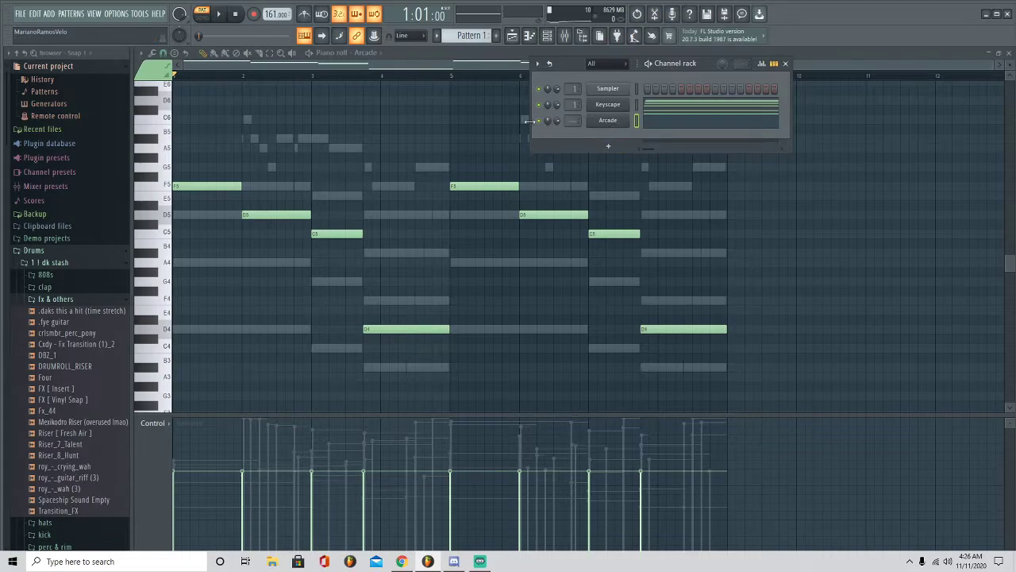
key(space)
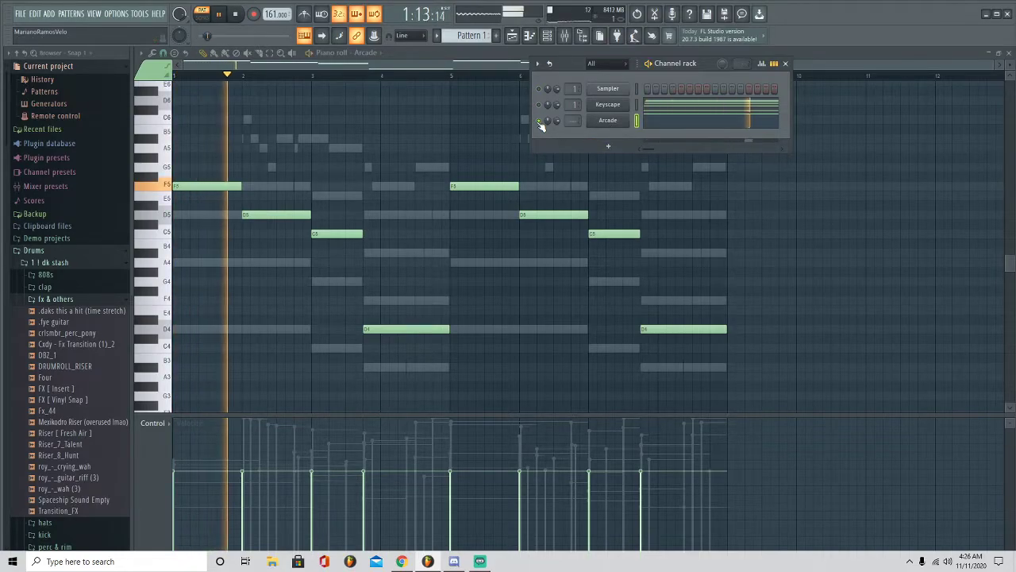
key(space)
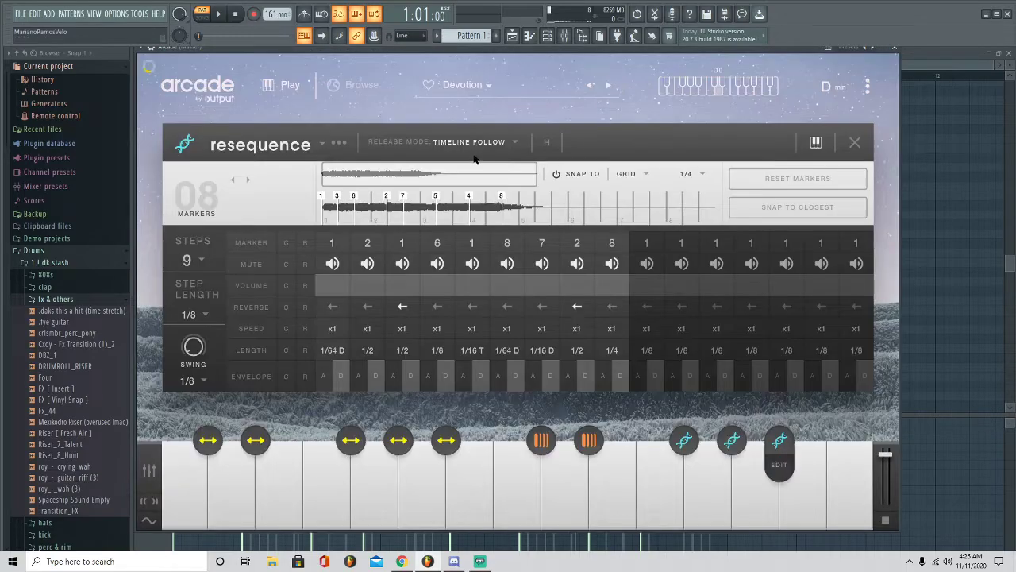
Audition voices from the Mirrors and Eternity kits in Arcade and close the sample editor
click(483, 88)
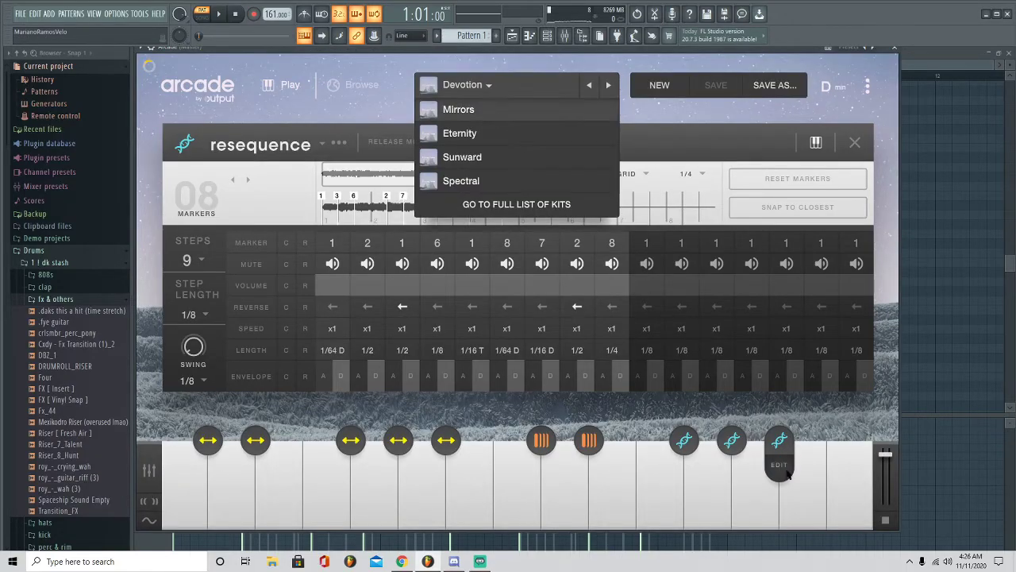
click(837, 481)
click(782, 496)
click(751, 492)
click(478, 89)
click(476, 107)
click(854, 143)
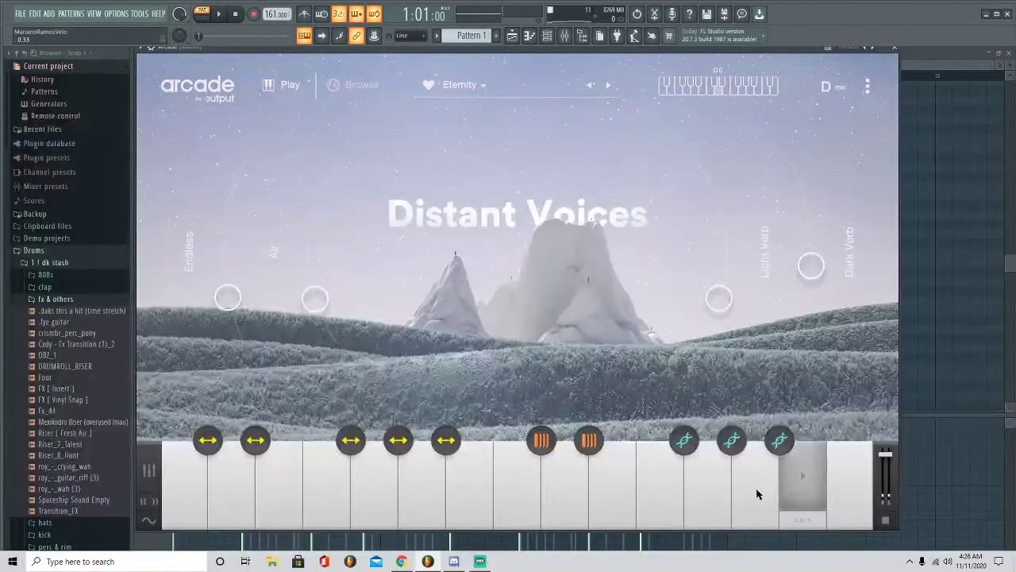
Audition voices from the Sunward and Spectral kits in Arcade
click(470, 86)
click(762, 516)
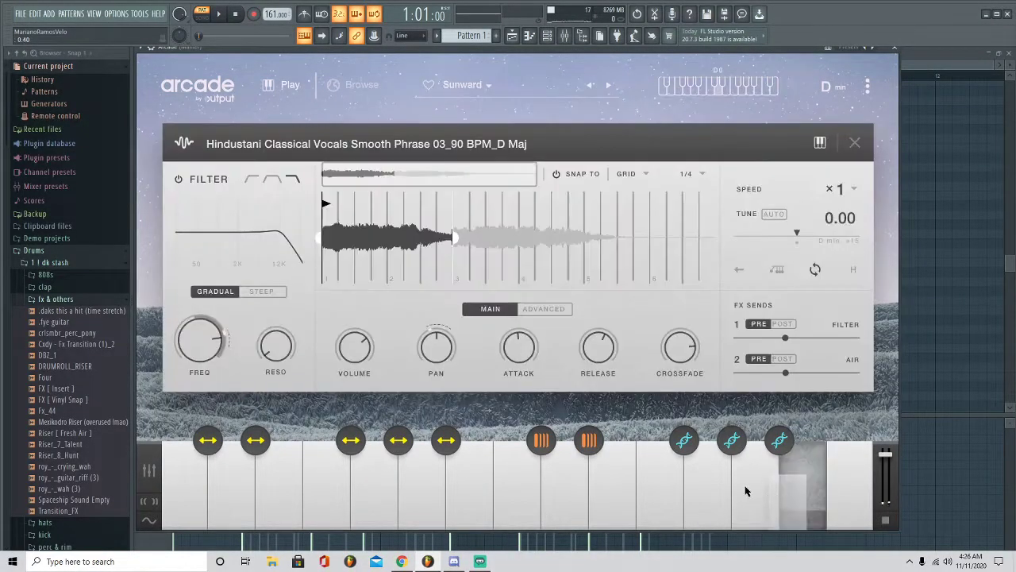
click(768, 477)
click(809, 481)
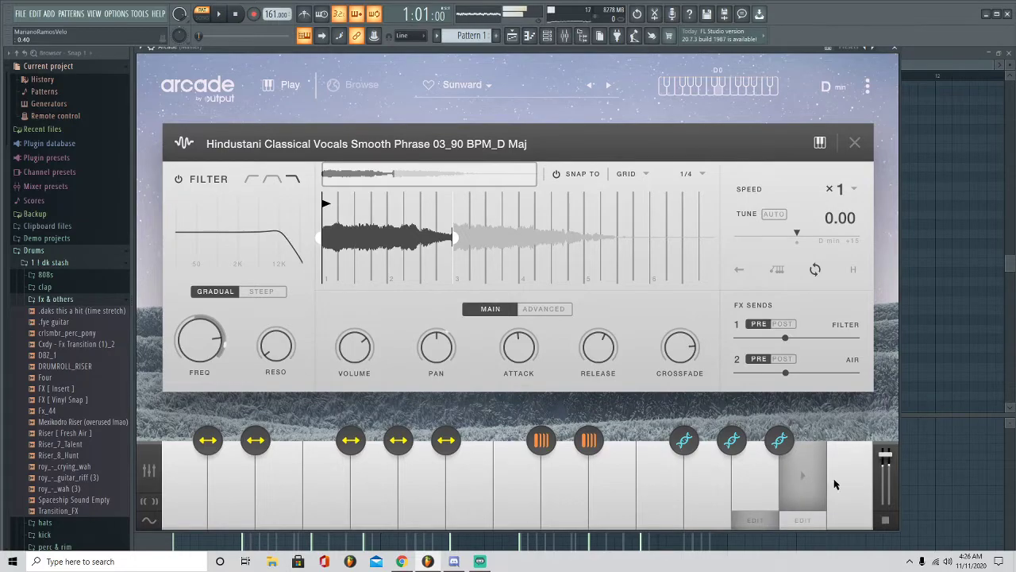
click(462, 85)
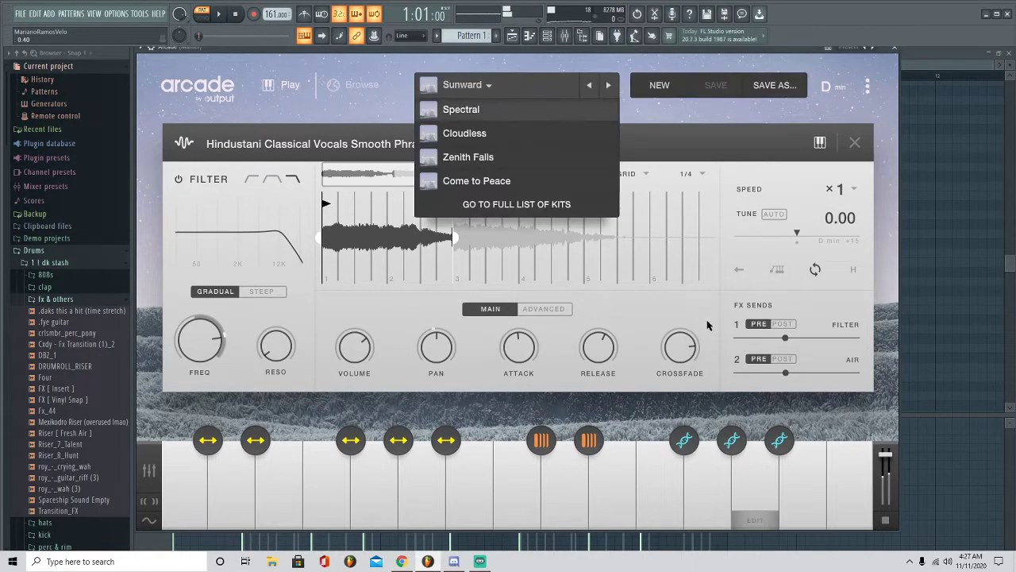
Audition the Cloudless, Zenith Falls and Come to Peace kits in Arcade
click(462, 85)
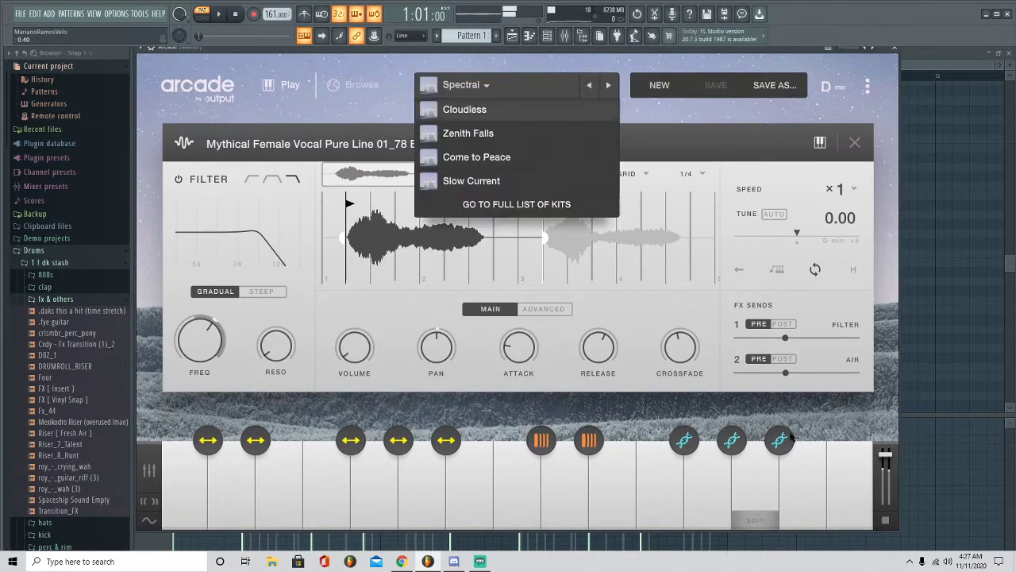
click(445, 106)
click(462, 85)
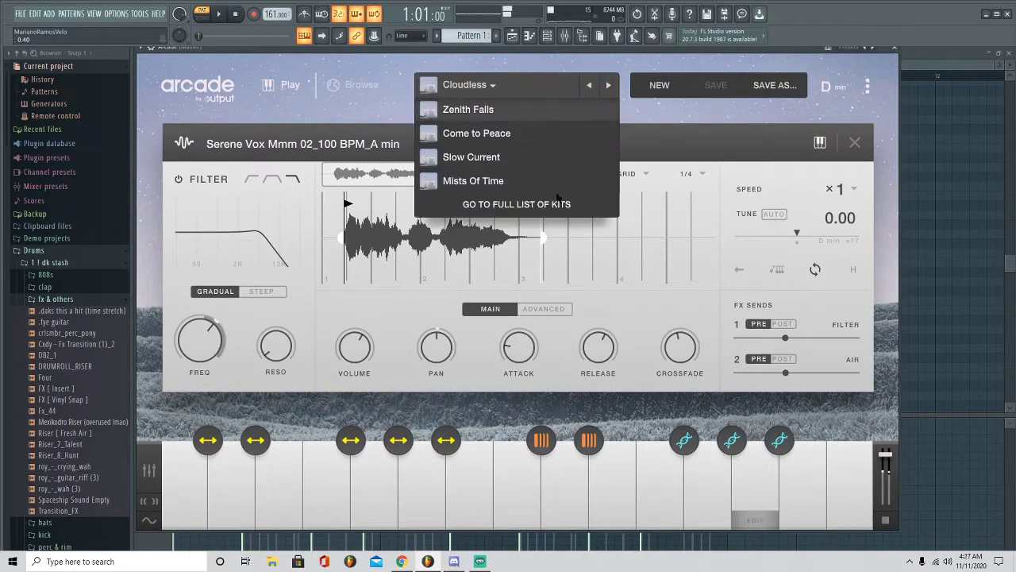
click(453, 108)
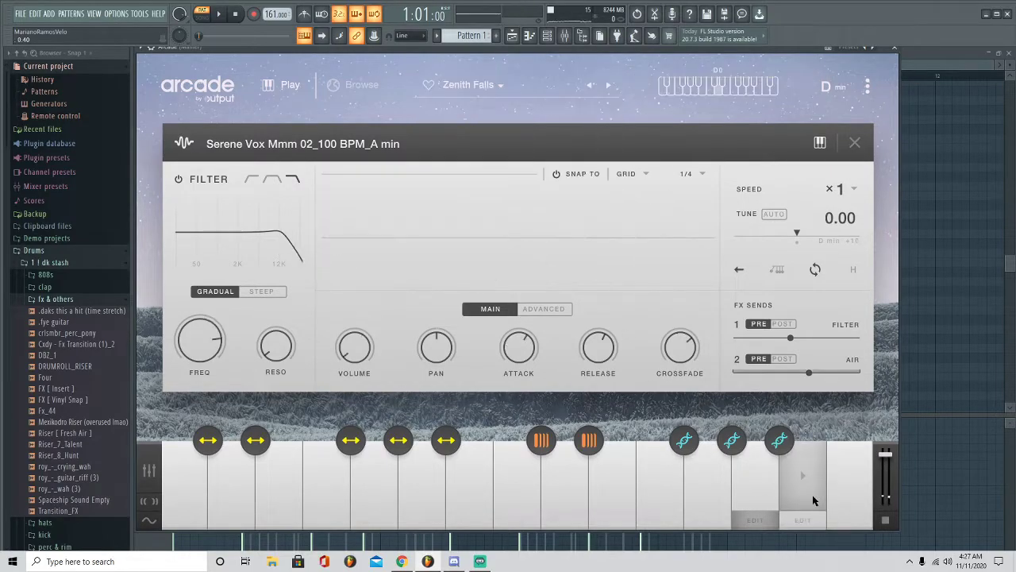
click(464, 85)
click(470, 110)
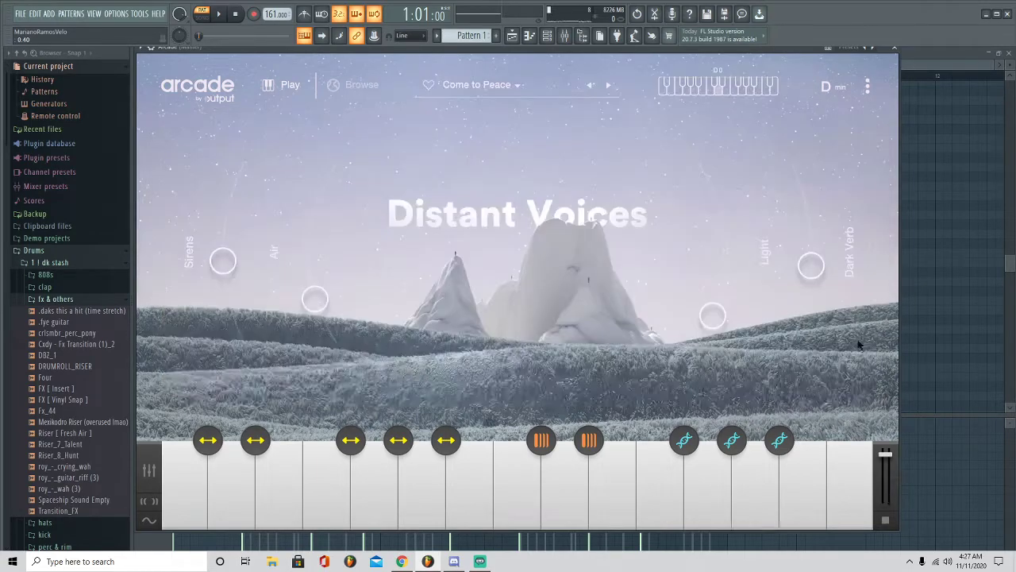
Audition the Slow Current, Mists Of Time and Adoration kits in Arcade
click(476, 85)
click(471, 110)
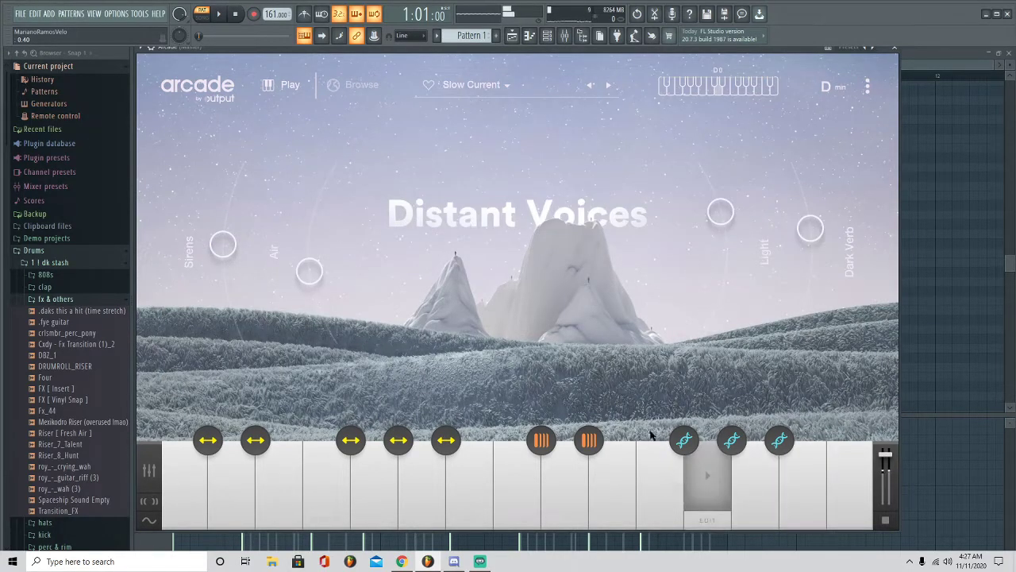
click(480, 85)
click(468, 108)
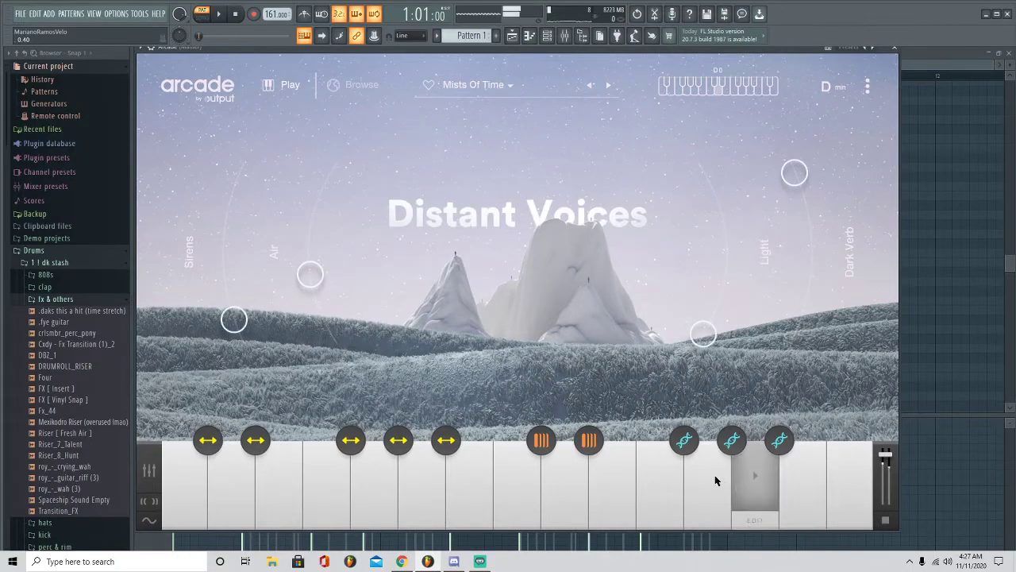
click(477, 85)
click(465, 108)
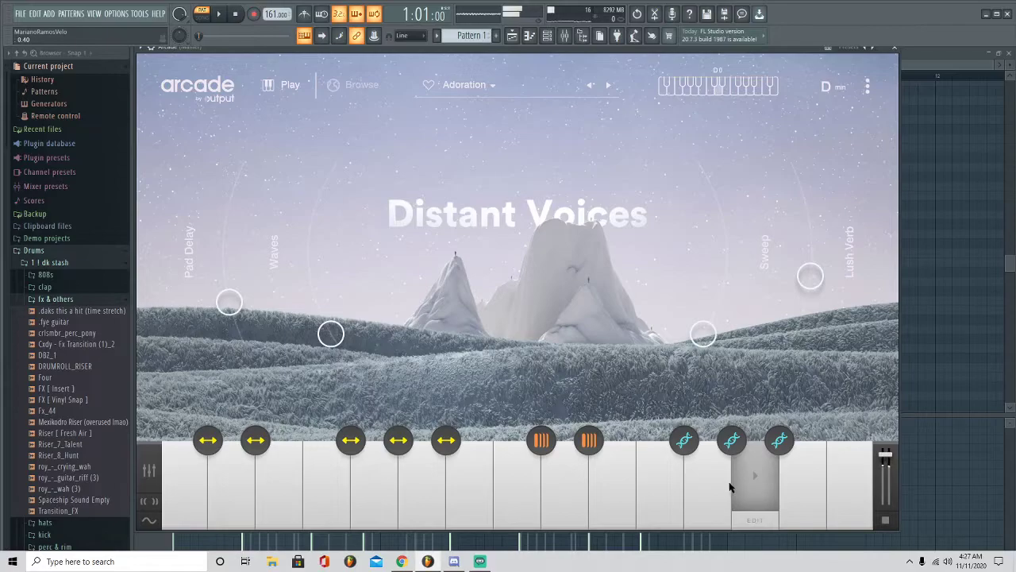
Close Arcade and play the full pattern with the Adoration kit loaded
click(901, 48)
key(space)
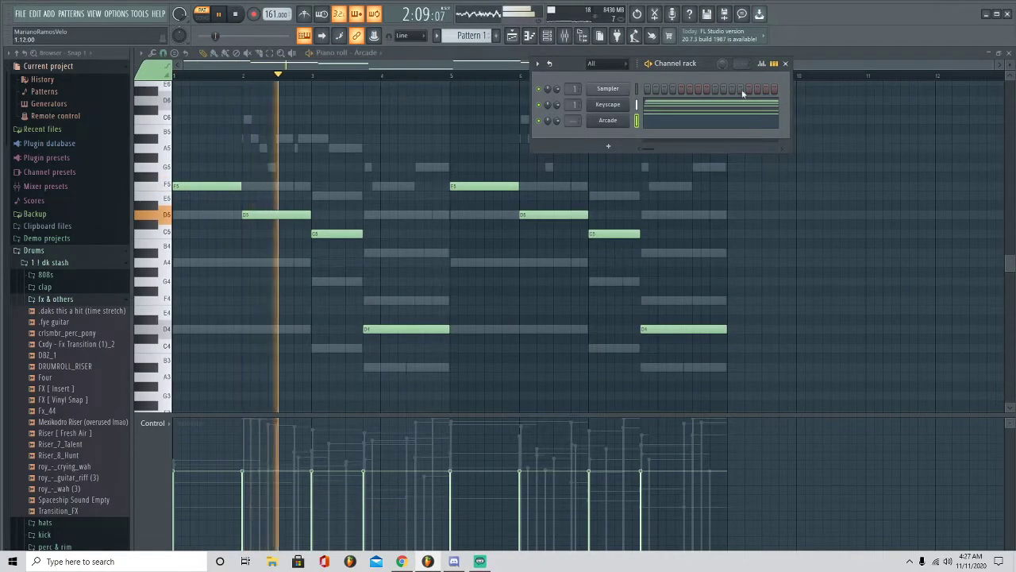
click(785, 64)
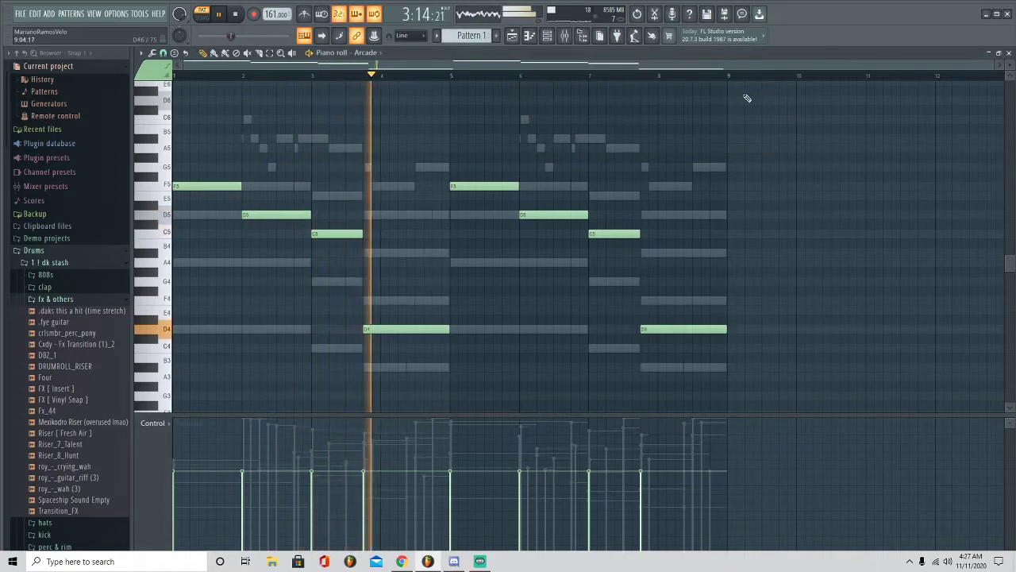
key(space)
Reopen Arcade and audition the From The Skies and Haunting Petals kits
key(F6)
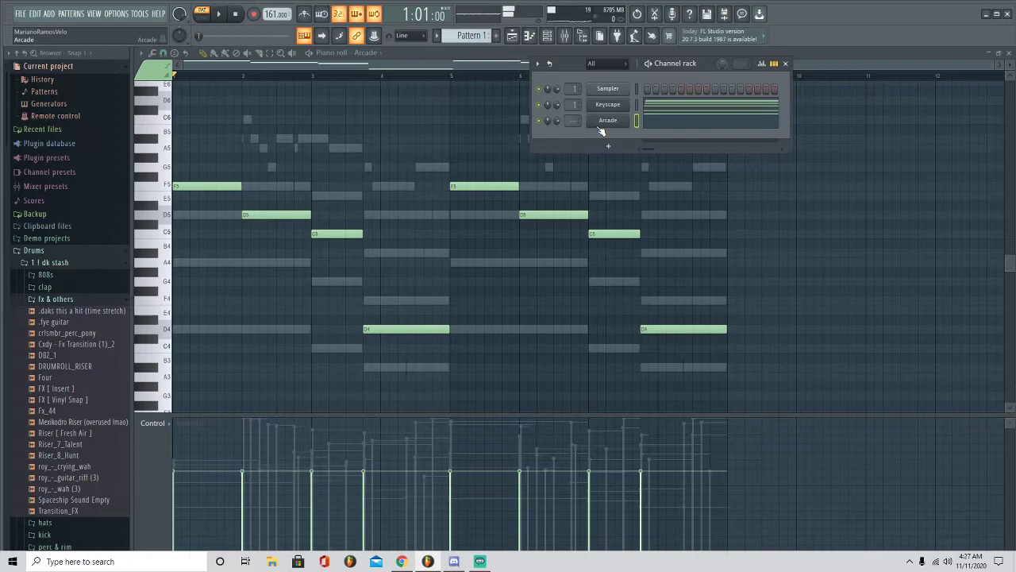
click(603, 122)
click(473, 84)
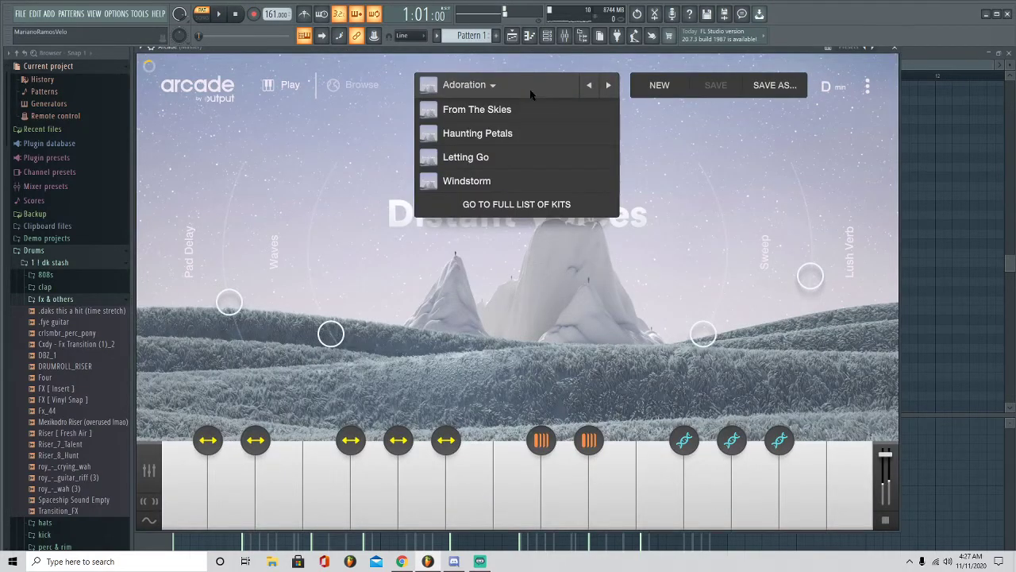
click(476, 106)
click(810, 491)
click(463, 87)
click(469, 109)
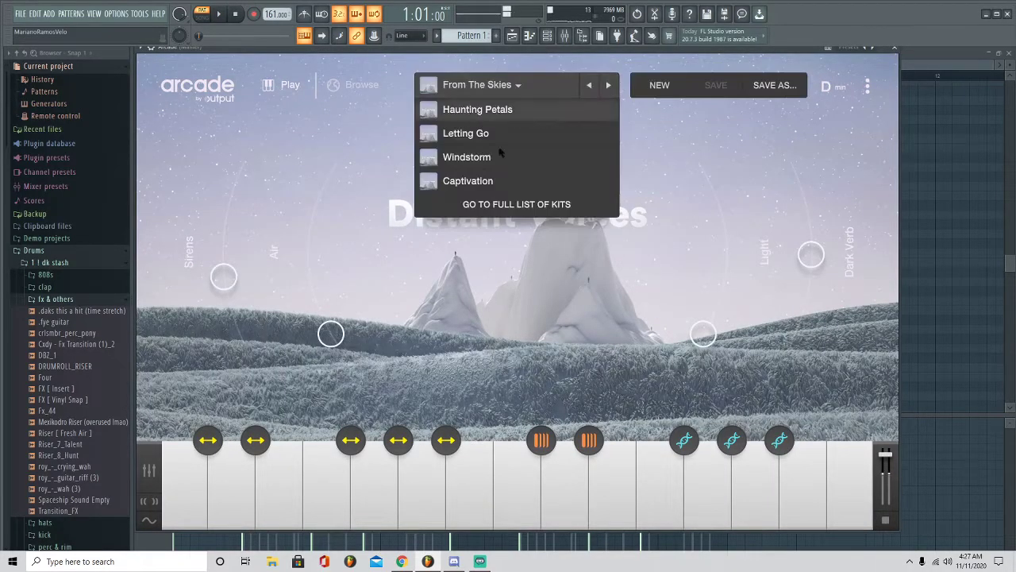
click(740, 480)
Audition the Letting Go kit, load the Windstorm kit and try its voices
click(491, 86)
click(493, 110)
click(832, 471)
click(802, 497)
click(489, 85)
click(493, 109)
click(839, 490)
click(743, 486)
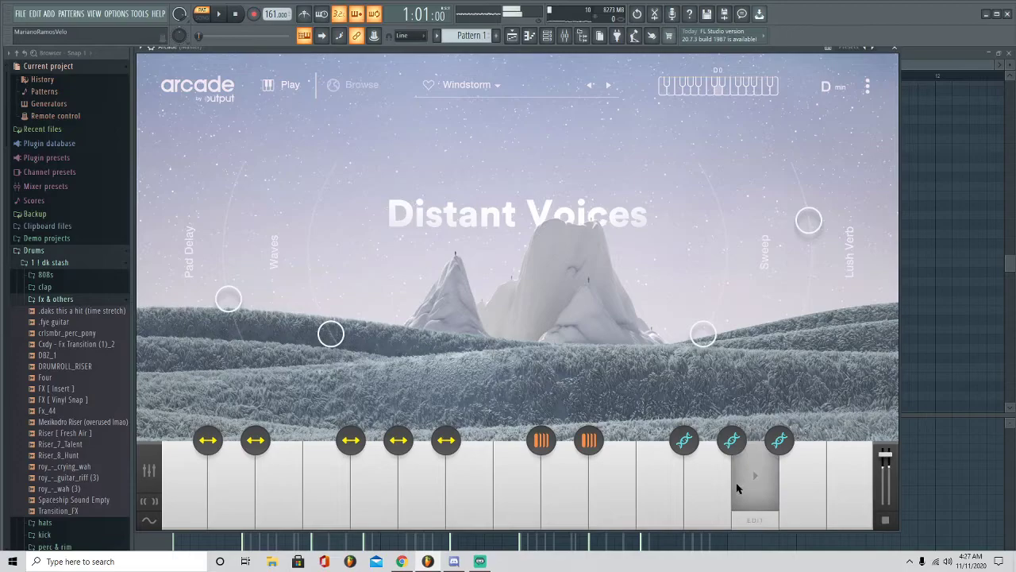
Close Arcade and delete all existing notes from its piano roll
click(895, 47)
drag(709, 390, 212, 140)
key(Delete)
Enter an Arcade note at the start of bar 1, move it to G5 and shorten it to one bar
click(176, 185)
key(space)
key(space)
right_click(244, 187)
drag(187, 192, 146, 171)
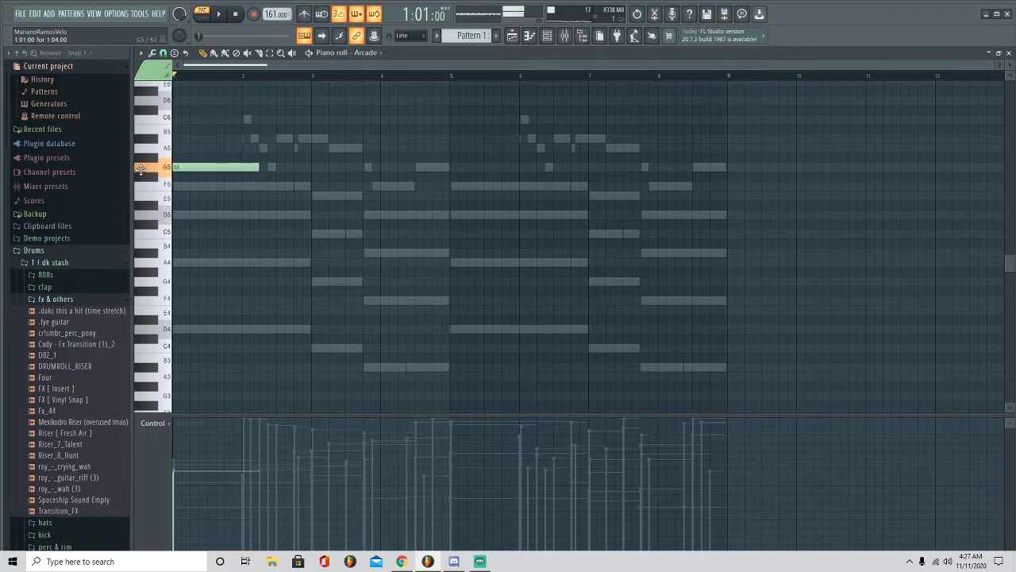
key(space)
drag(258, 168, 241, 238)
key(space)
Add a one-bar C5 Arcade note in bar 2 and play the phrase
click(242, 140)
key(space)
scroll(317, 261, up, 3)
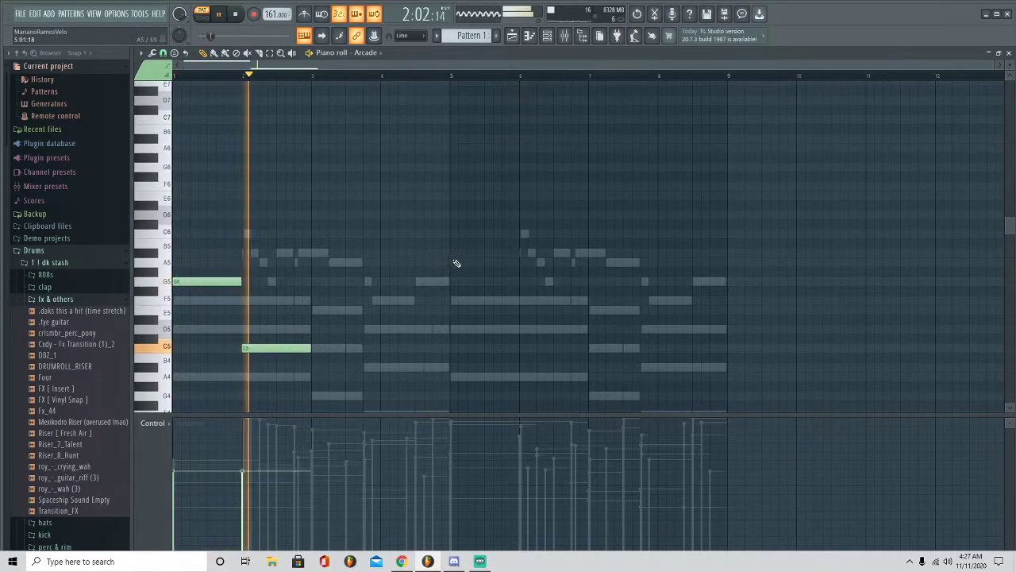
key(space)
Try a one-bar F5 Arcade note in bar 3 and play the phrase
click(317, 329)
drag(317, 329, 317, 308)
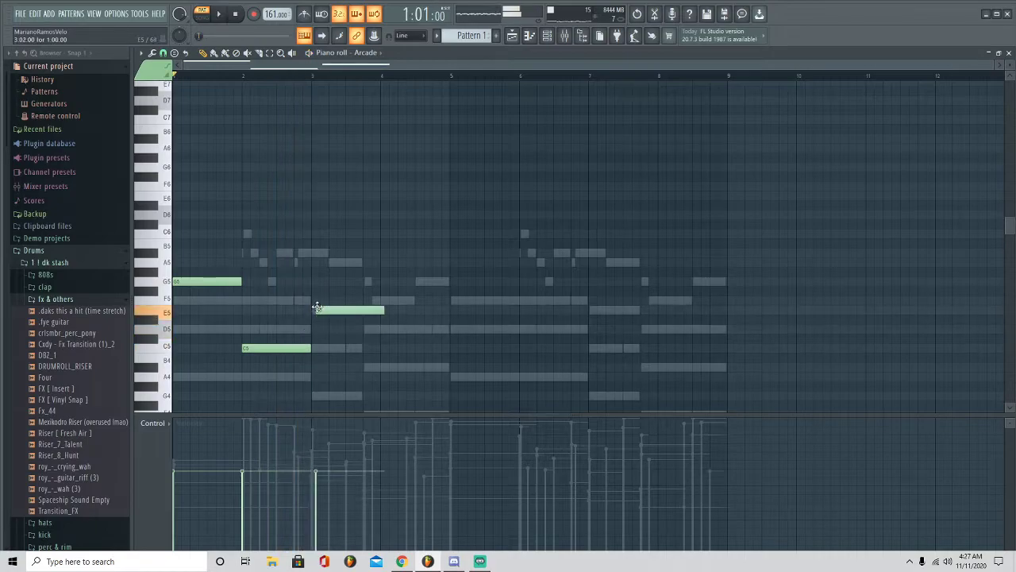
key(space)
key(space)
Add a one-bar A5 Arcade note, audition it, and place it in bar 3 instead of the F5 note
drag(181, 254, 138, 268)
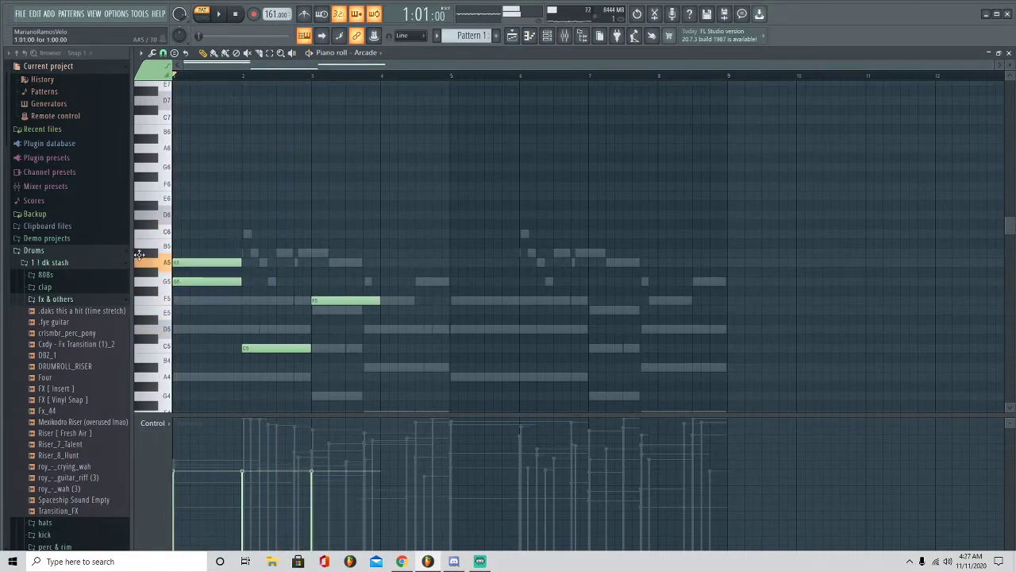
key(space)
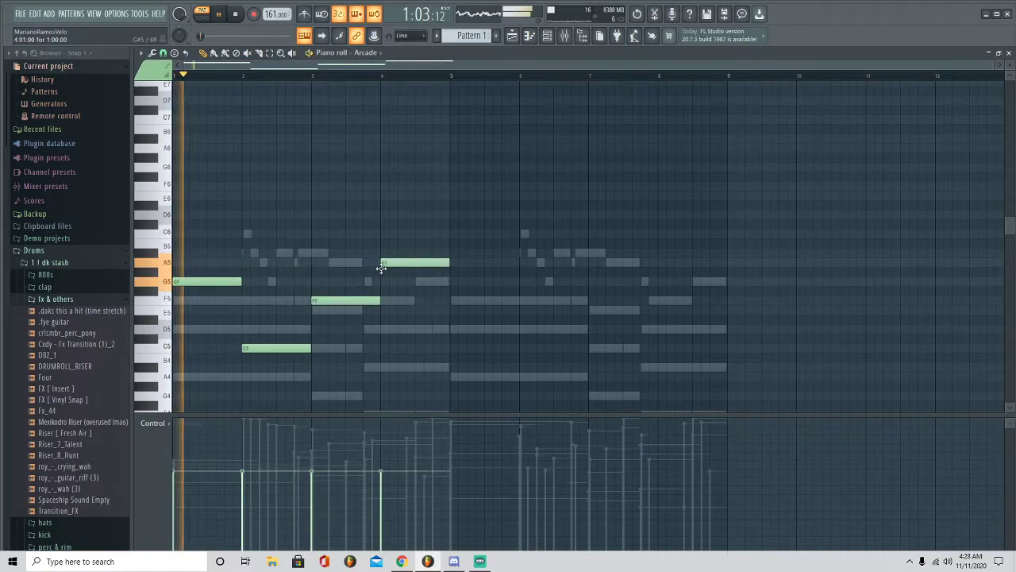
drag(378, 268, 313, 261)
right_click(337, 301)
key(space)
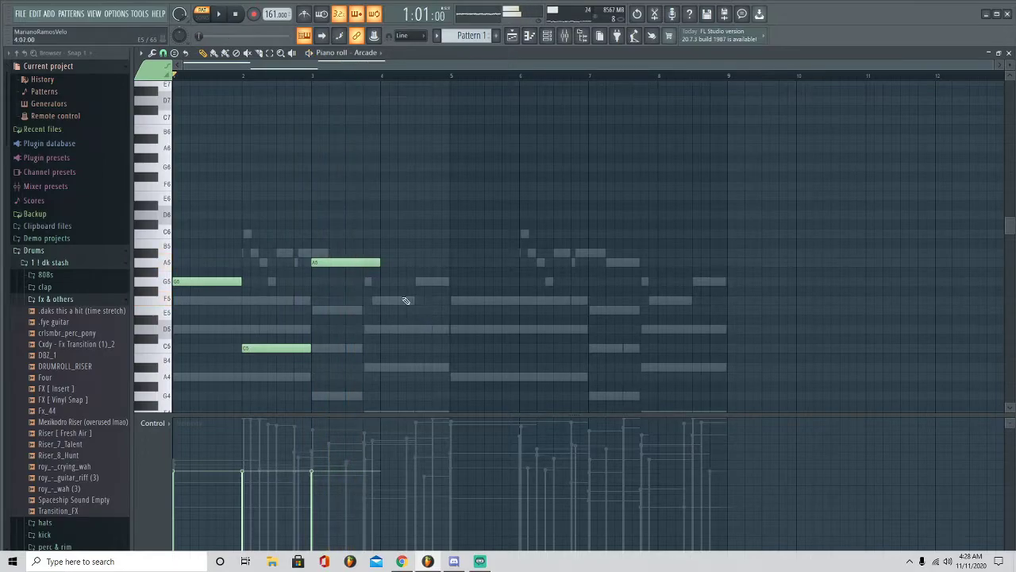
Add a one-bar F5 Arcade note in bar 4, duplicate the phrase into bars 5 to 8 and play it
key(space)
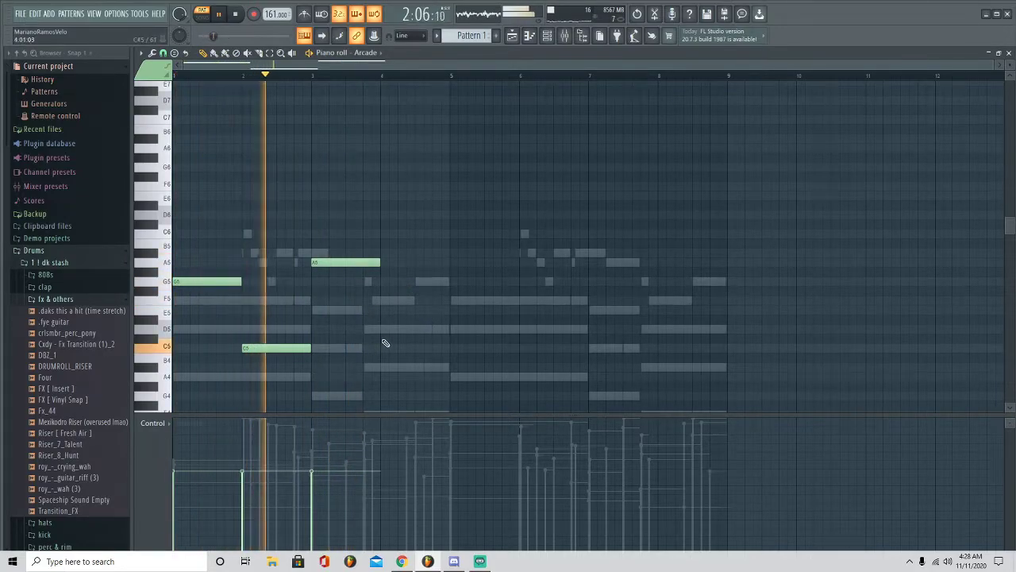
key(space)
drag(381, 347, 380, 301)
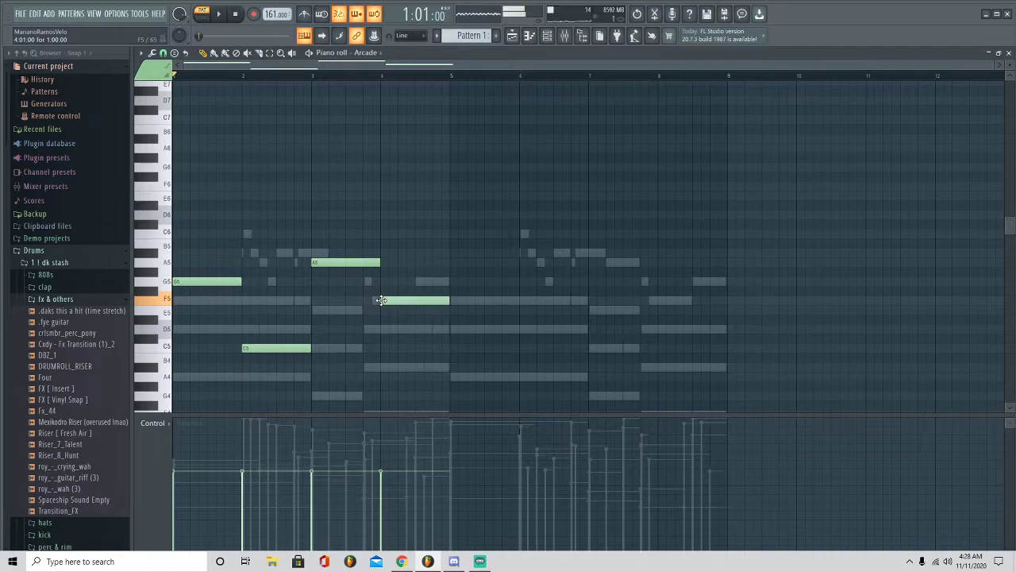
key(ctrl+b)
key(space)
Route the Arcade channel to mixer insert 2 and open the mixer
click(546, 35)
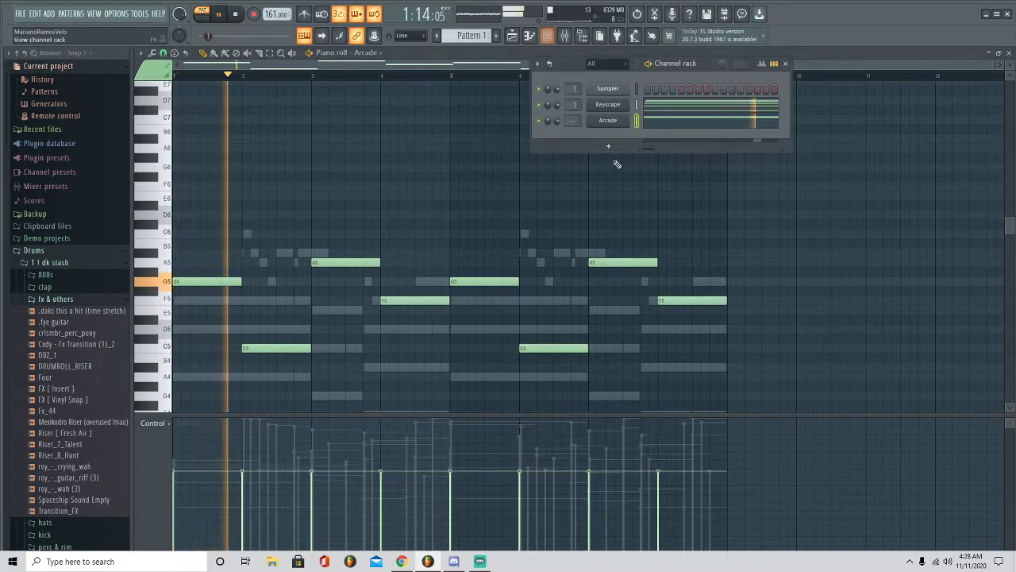
key(F9)
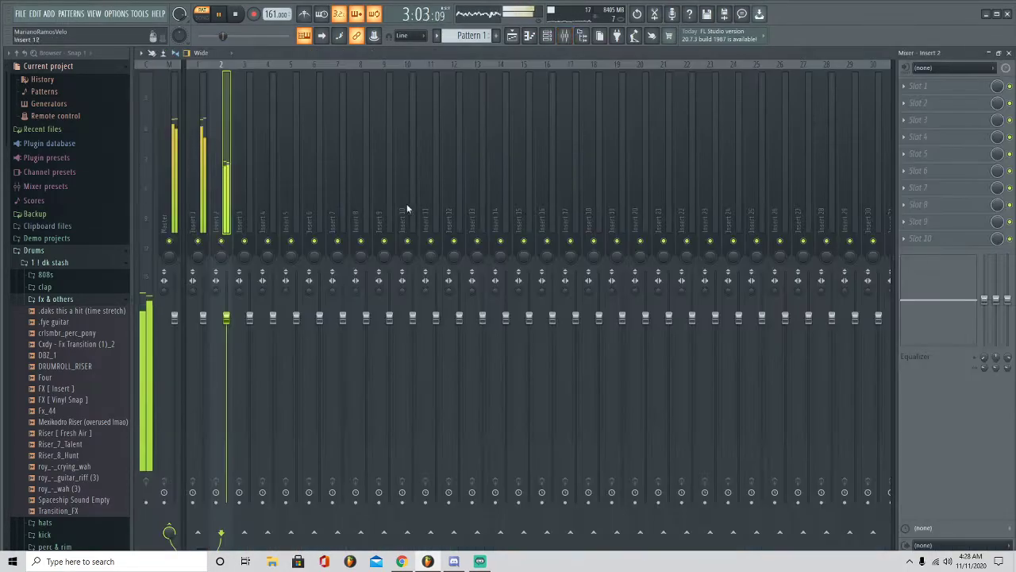
Load ValhallaVintageVerb on mixer insert 2 with its mix at 52.3%, and lower the insert's volume to 91%
click(905, 86)
click(726, 287)
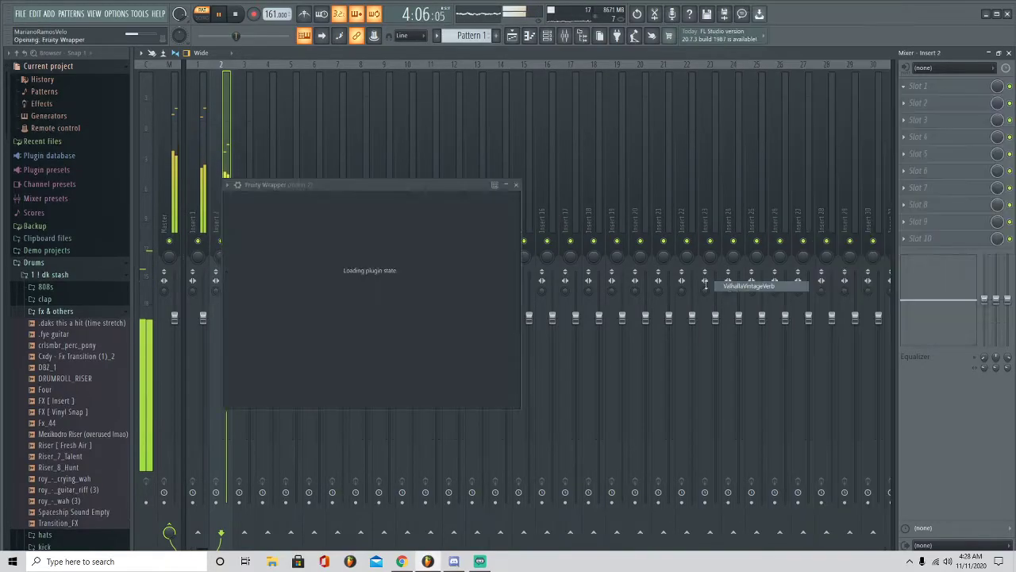
drag(256, 270, 256, 288)
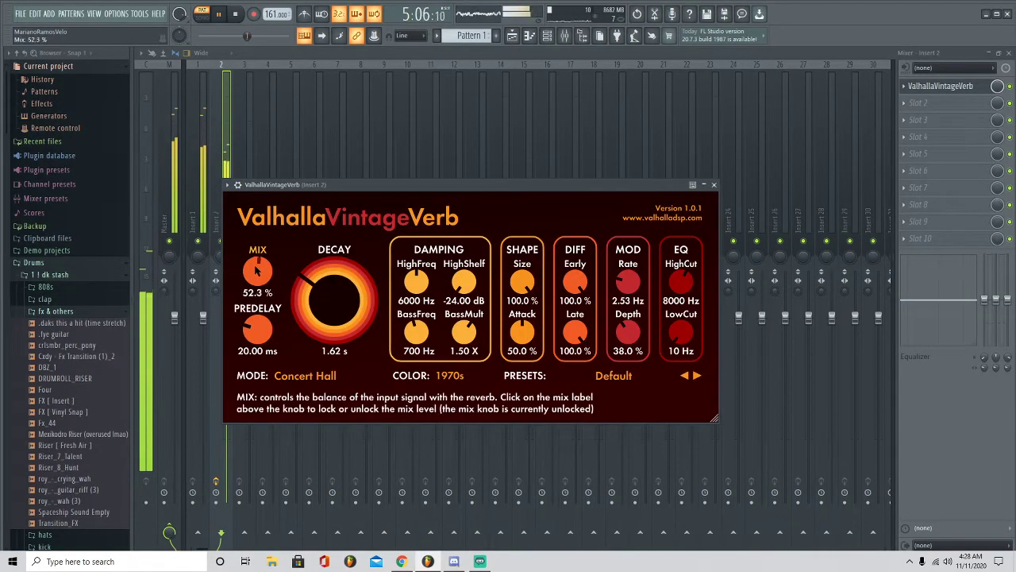
click(713, 185)
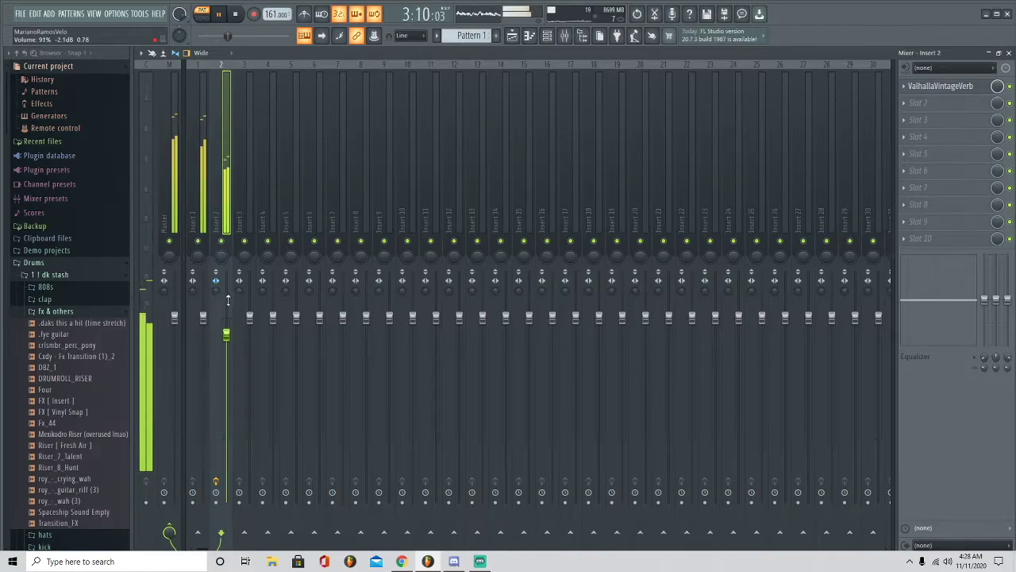
click(1010, 54)
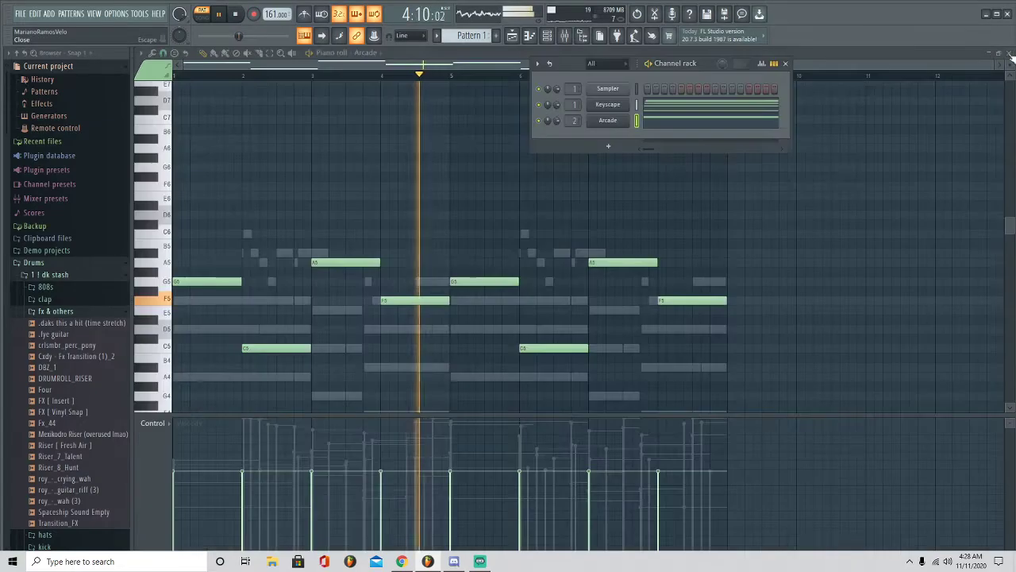
Add an Omnisphere channel and filter its patch browser to the Bass Instruments category across all directories
click(625, 148)
click(622, 121)
scroll(516, 346, down, 2)
scroll(484, 373, down, 3)
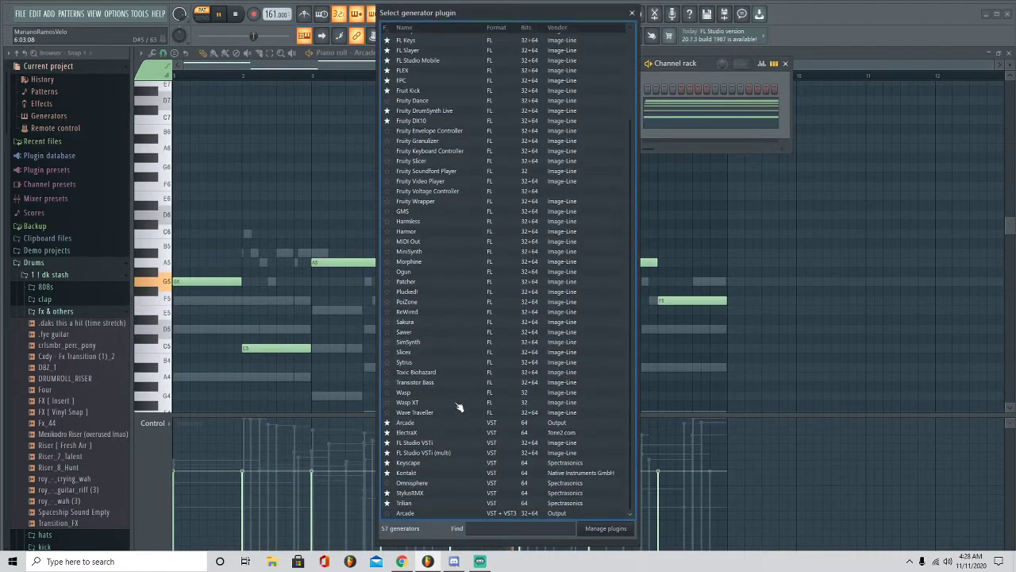
click(413, 482)
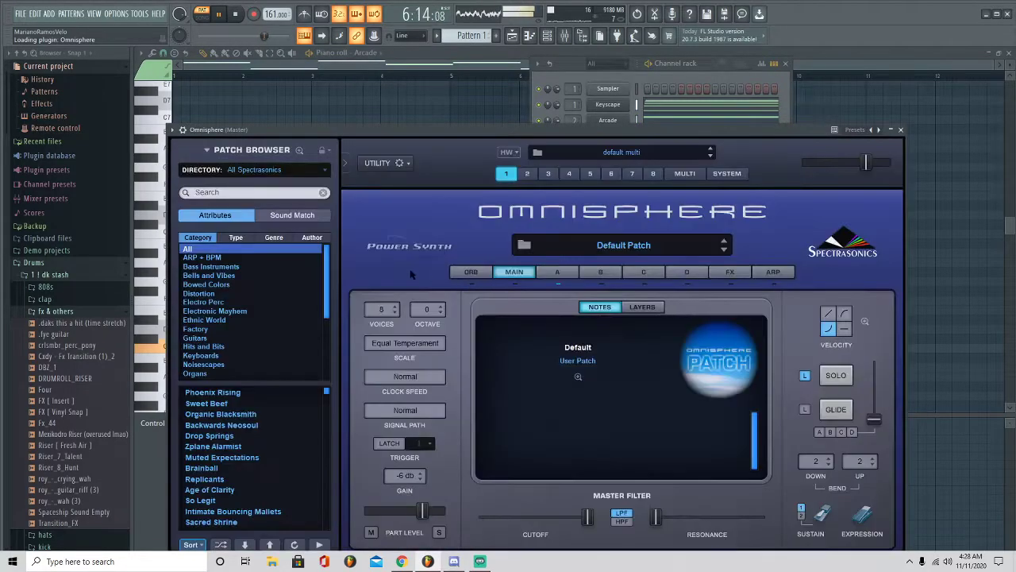
click(278, 169)
click(274, 181)
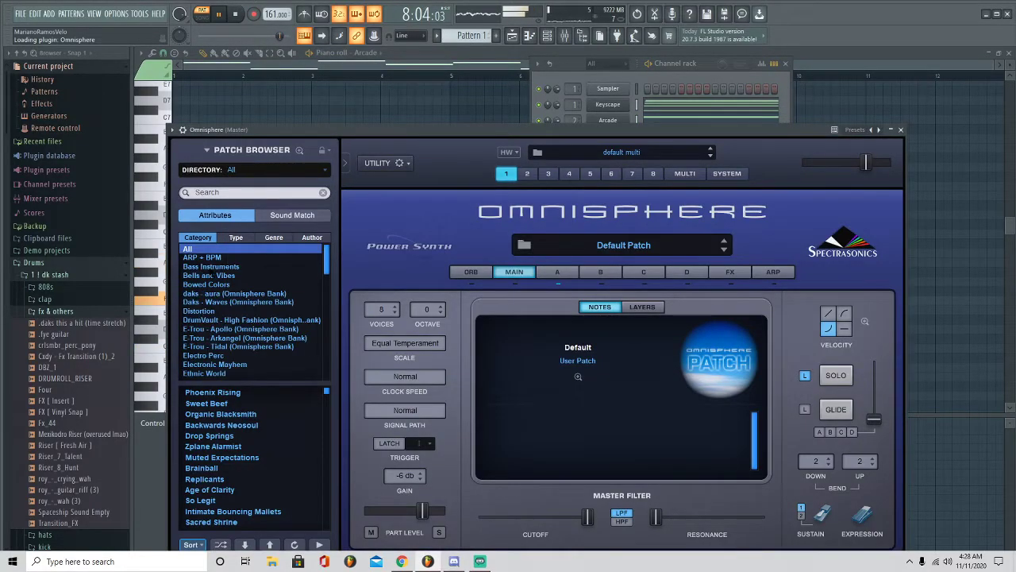
click(214, 266)
click(901, 129)
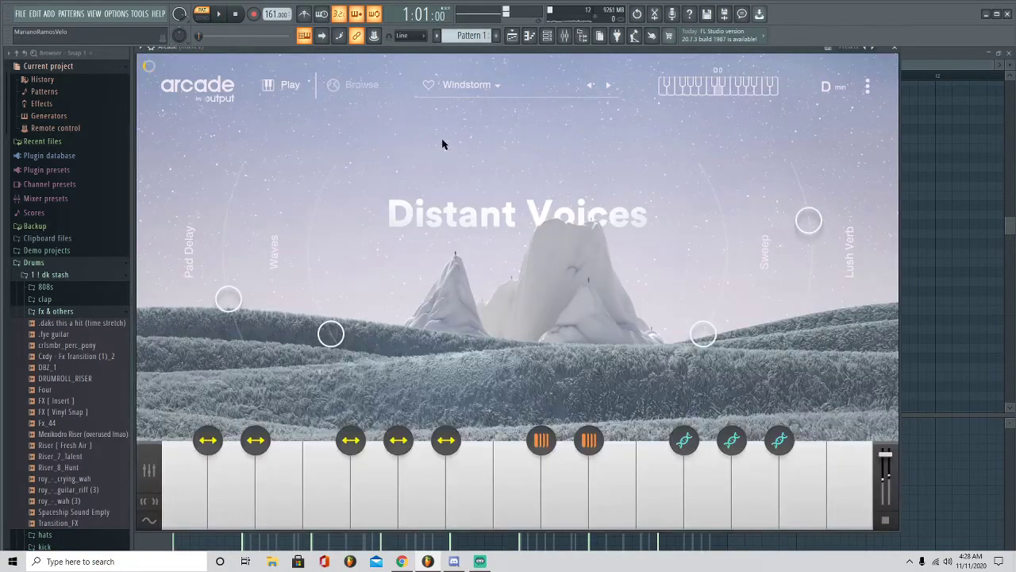
Try other Distant Voices kits in Arcade and audition their samples
click(462, 87)
click(838, 470)
click(469, 92)
click(474, 112)
click(840, 485)
click(797, 498)
click(496, 92)
click(503, 111)
click(816, 480)
click(843, 482)
click(715, 477)
Try Arcade's Tale of the Oracle kit an octave lower and back up by +12 while auditioning its samples
click(488, 91)
click(834, 90)
click(834, 90)
click(830, 85)
click(815, 147)
click(833, 451)
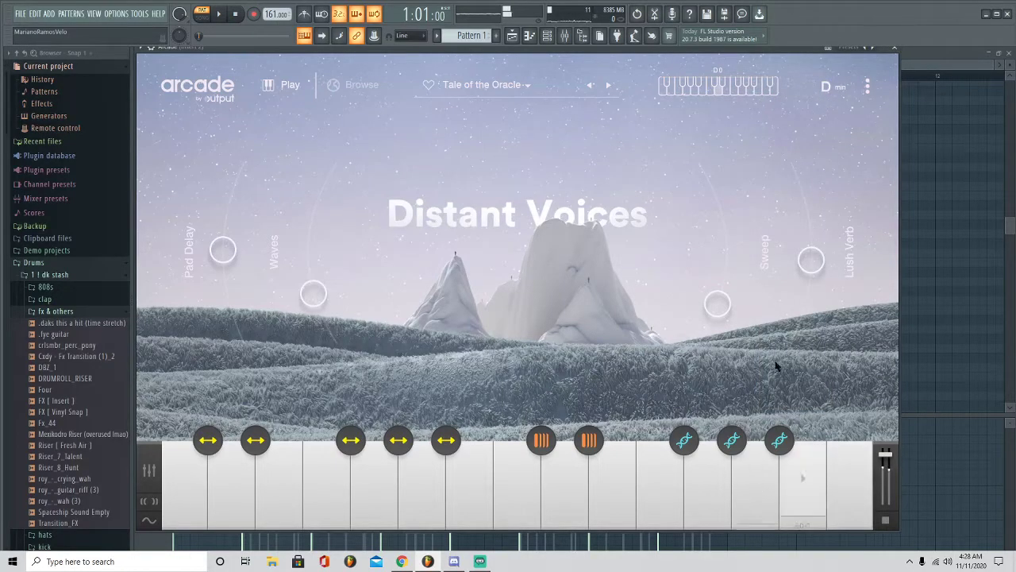
click(837, 87)
click(822, 132)
click(493, 94)
click(826, 88)
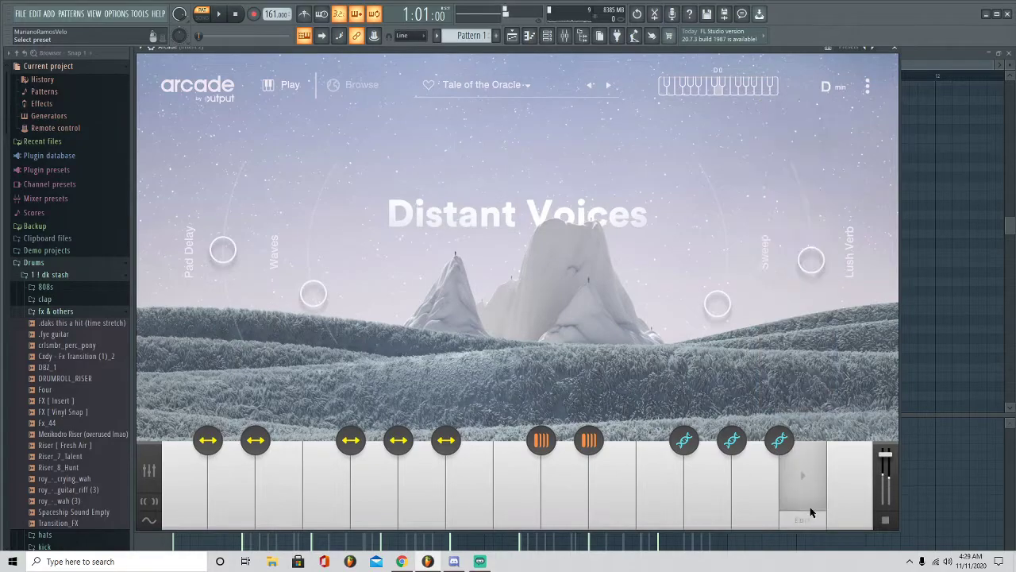
Load Arcade's Waking Dreams kit and audition its Dreamlike Female Vocals sample
mouse_move(495, 85)
click(494, 110)
mouse_move(840, 92)
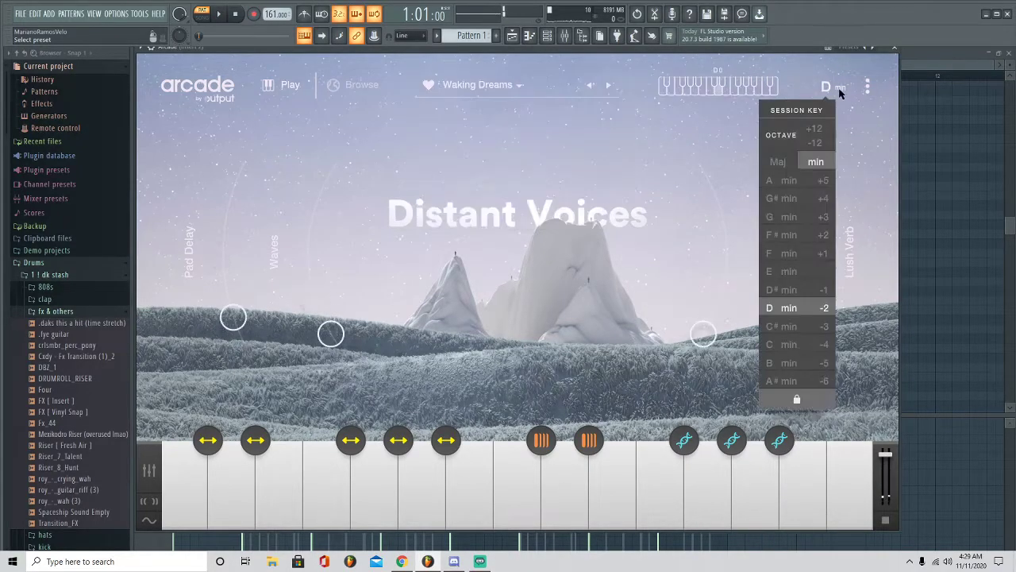
click(851, 518)
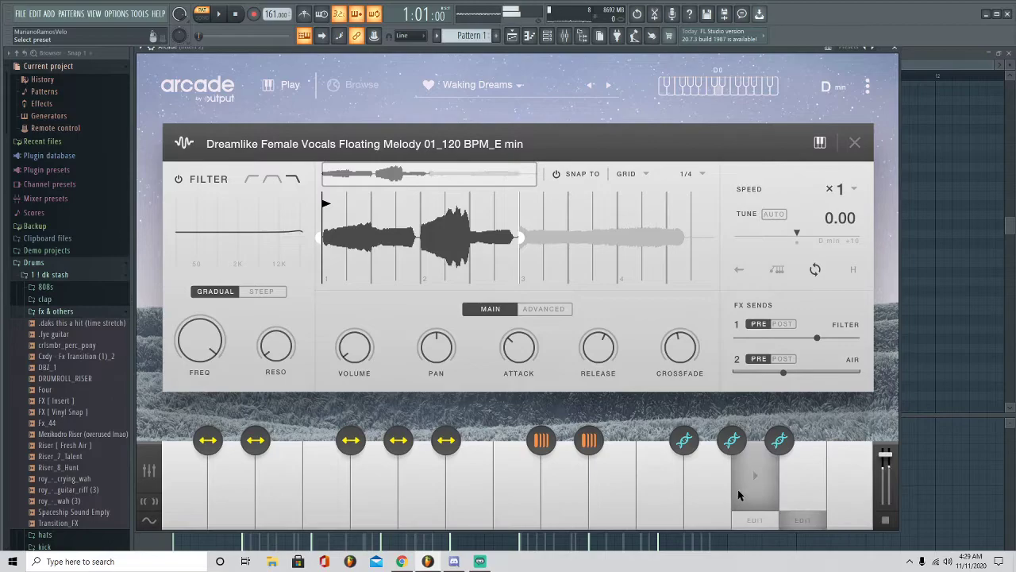
click(856, 144)
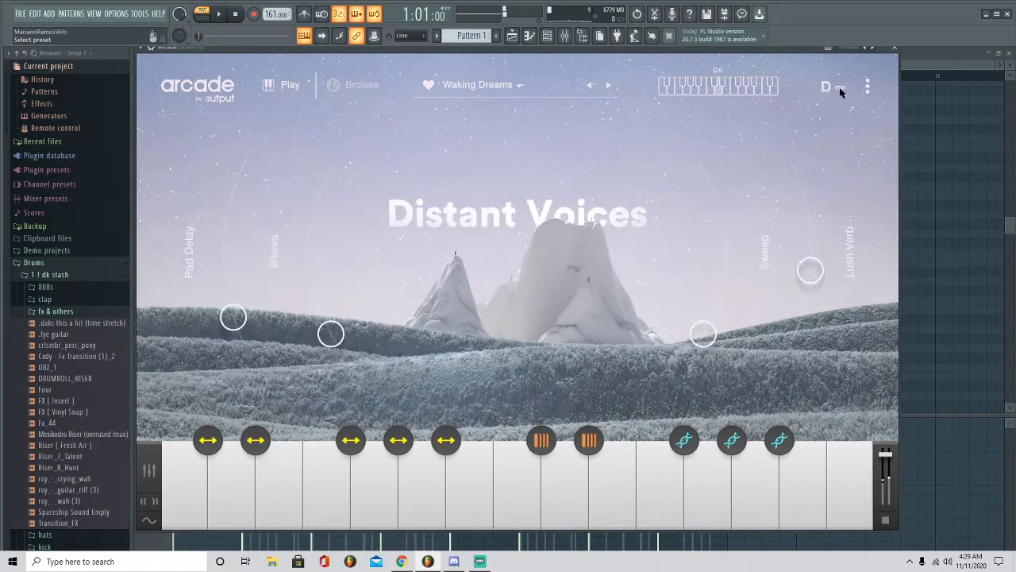
Load Arcade's Perfect Form kit, audition its samples and close the plugin
mouse_move(839, 90)
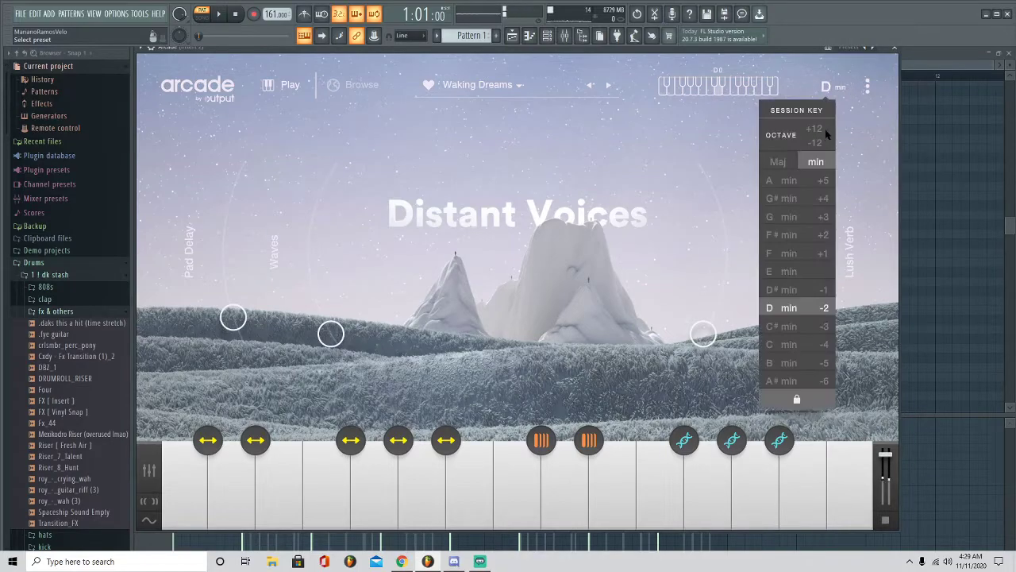
click(588, 89)
click(537, 111)
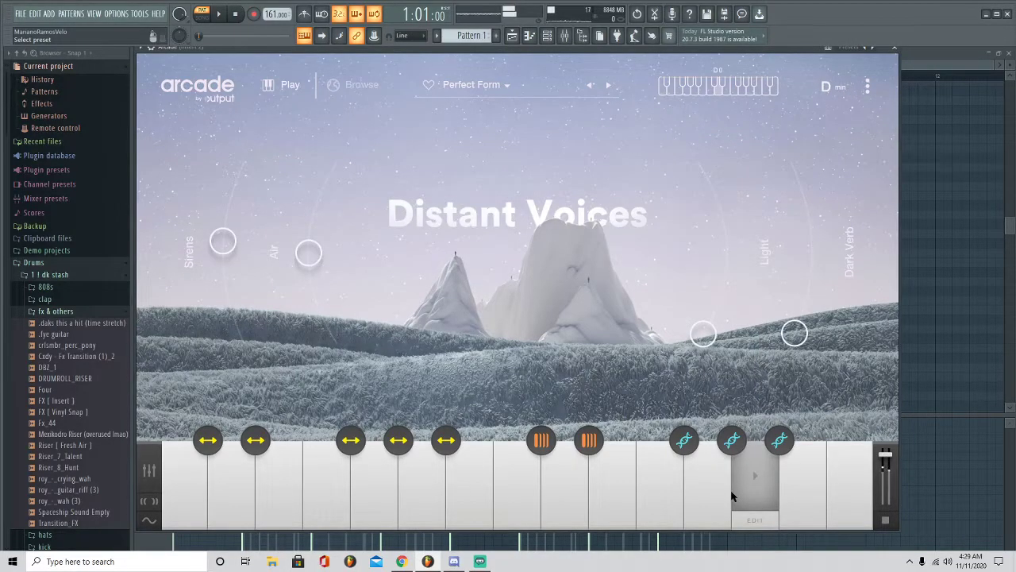
click(895, 49)
Replace the existing Arcade notes with an A5 note across bars 1 and 2, and play it
drag(682, 373, 191, 270)
key(Delete)
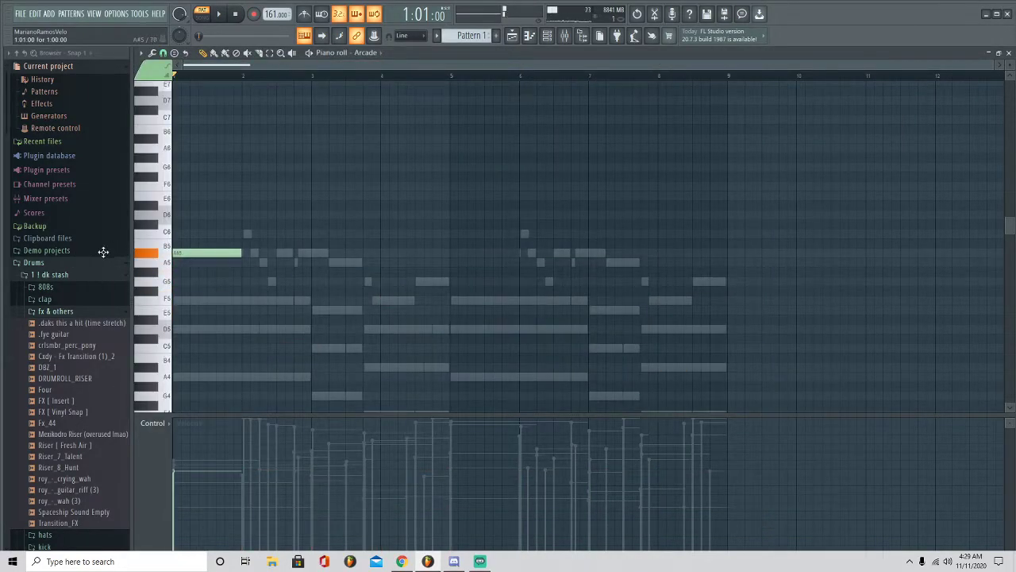
key(space)
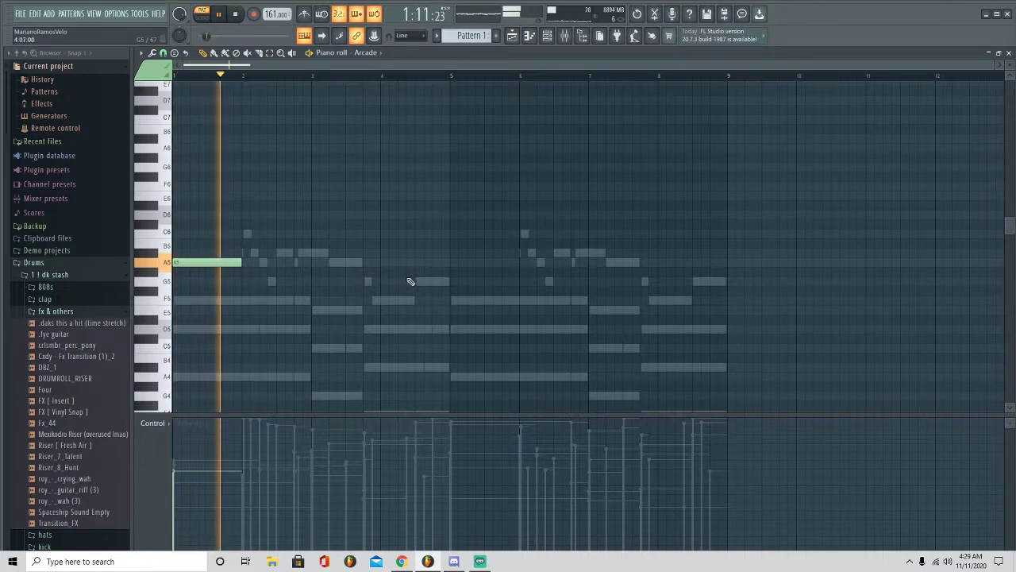
key(space)
key(space)
drag(241, 264, 311, 265)
key(space)
key(space)
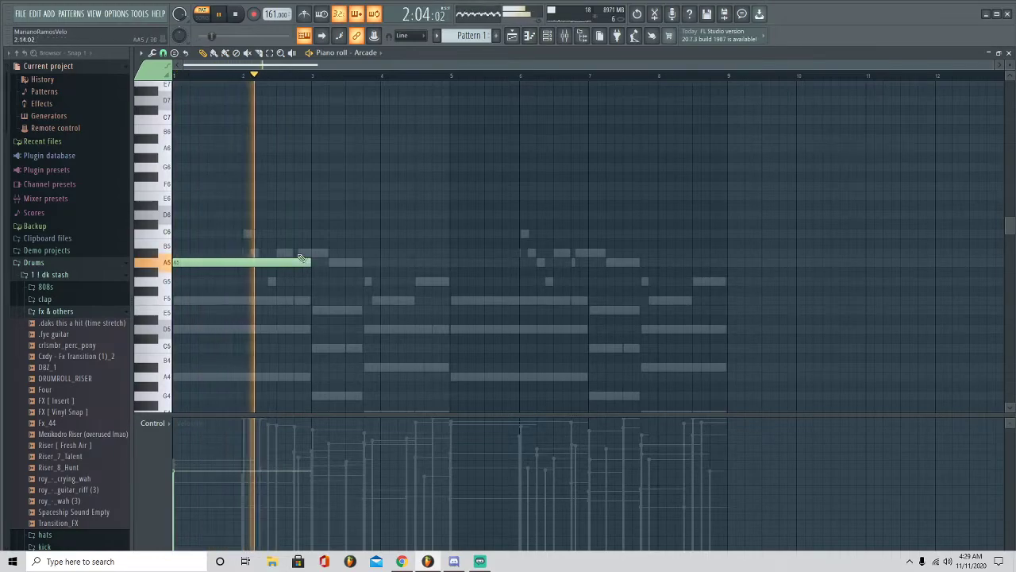
Add a half-bar C6 note in the second half of bar 2, with the A5 note ending where it starts
click(275, 234)
key(space)
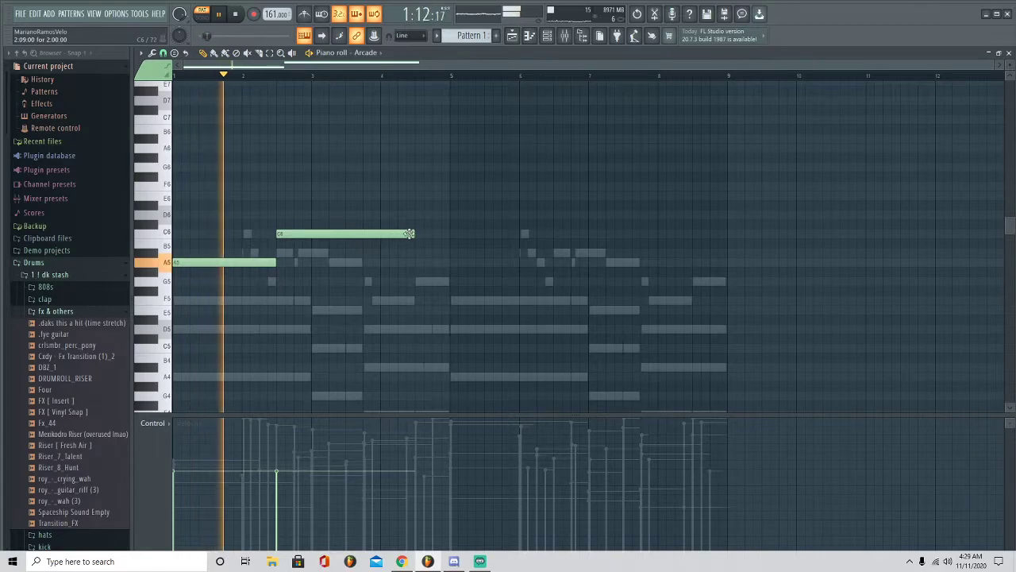
drag(413, 234, 312, 238)
key(space)
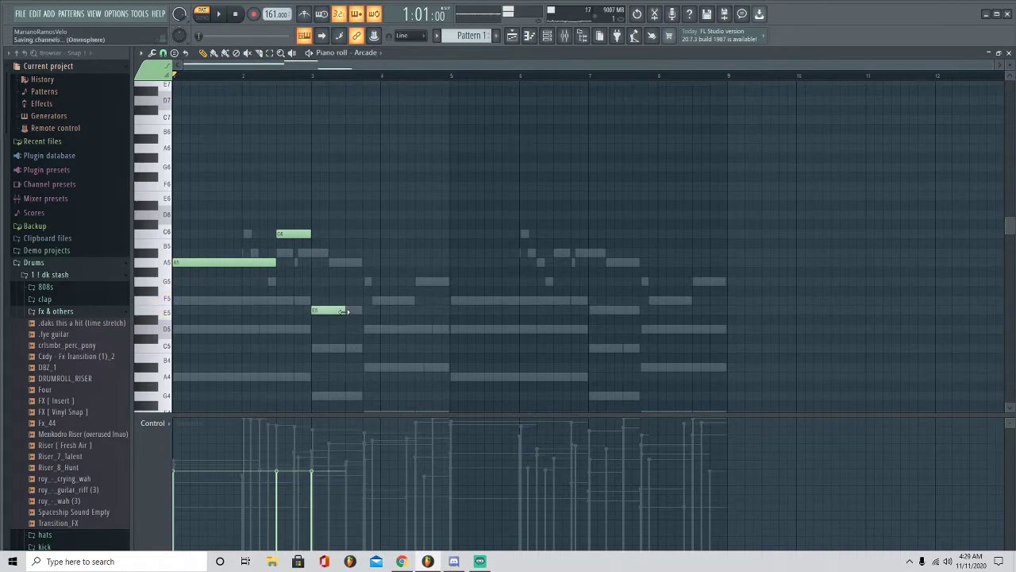
Extend the E5 note in bar 3 almost to bar 4 and play the phrase
drag(343, 312, 374, 312)
key(space)
key(space)
Check Arcade's session key octave options while the phrase plays
click(548, 35)
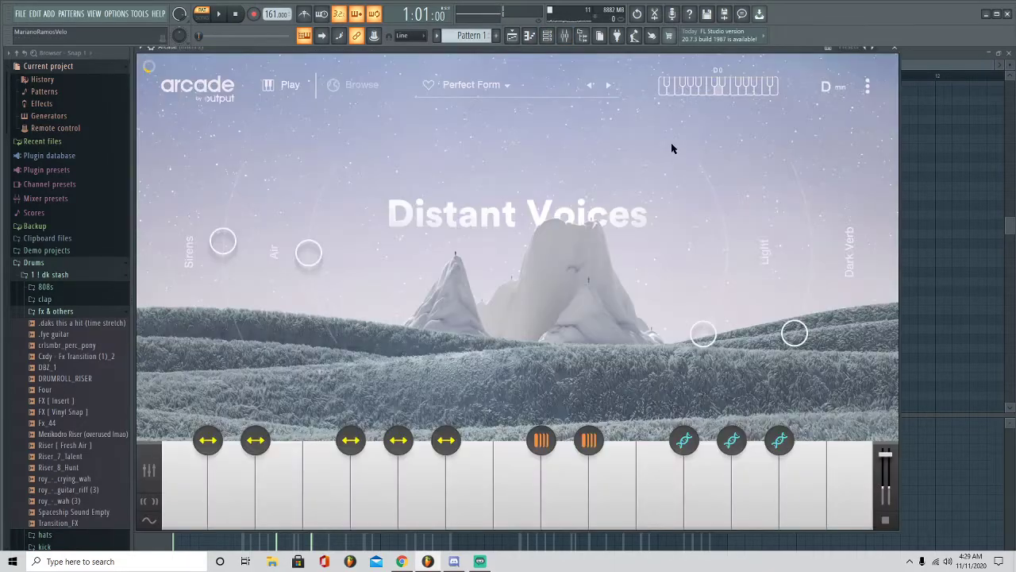
click(827, 89)
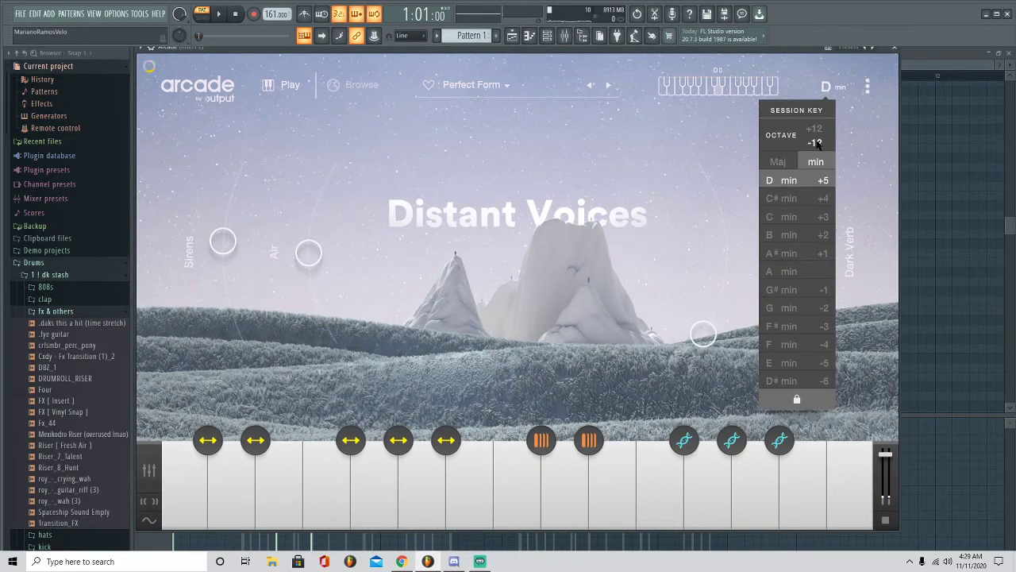
key(space)
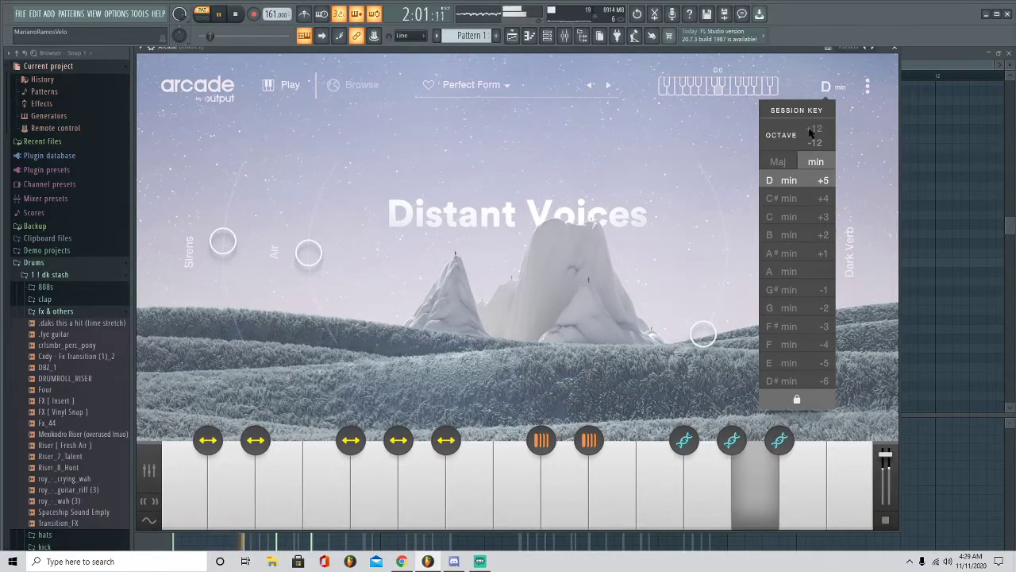
click(896, 49)
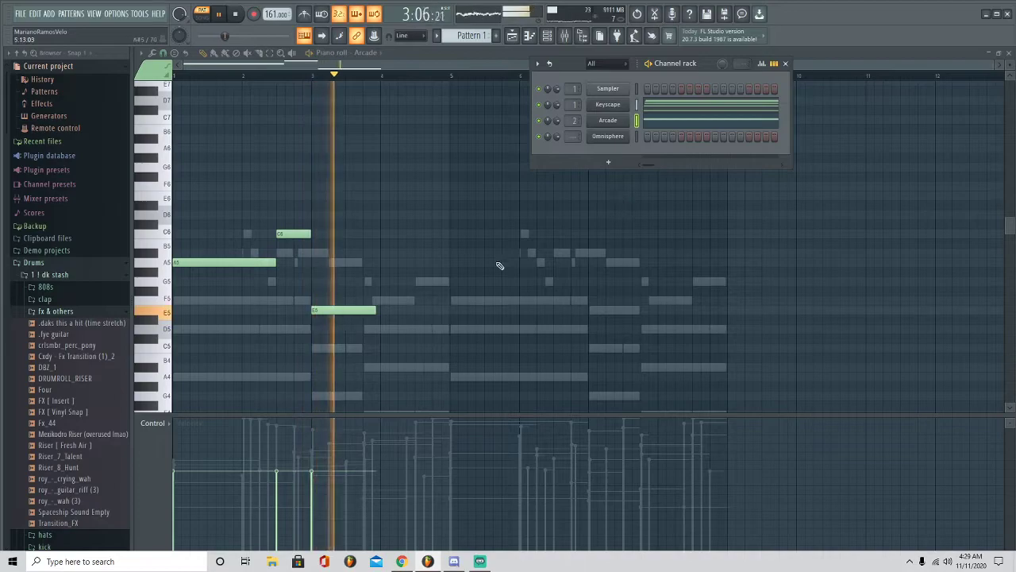
Complete the phrase with a G4 note from the end of a shortened E5 note to bar 5, and duplicate it into bars 5 to 8
key(space)
drag(375, 310, 448, 396)
key(space)
key(ctrl+b)
key(ctrl+d)
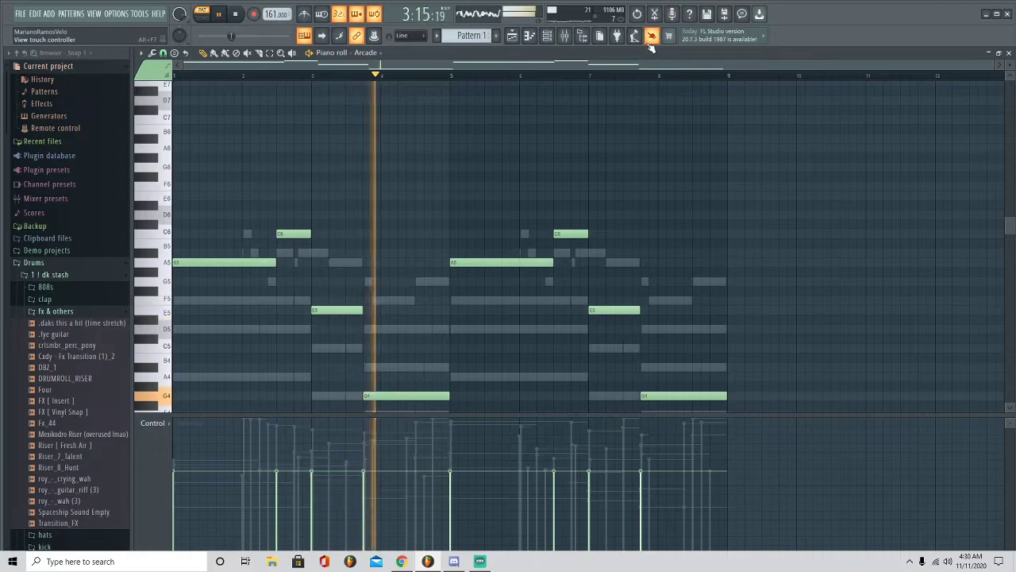
Stop playback, route the Omnisphere channel to mixer insert 3 and open the mixer
click(1009, 53)
key(space)
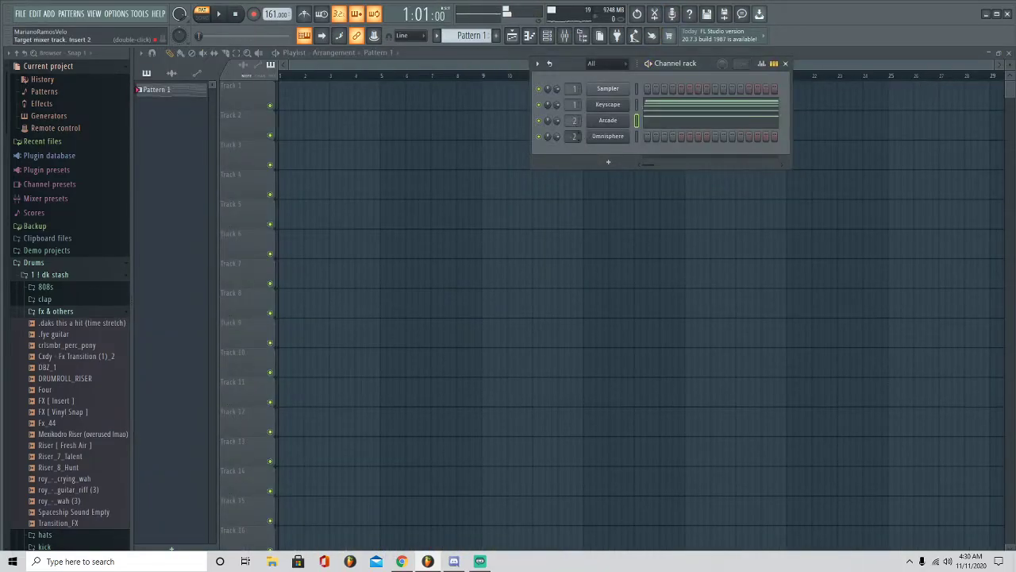
click(565, 37)
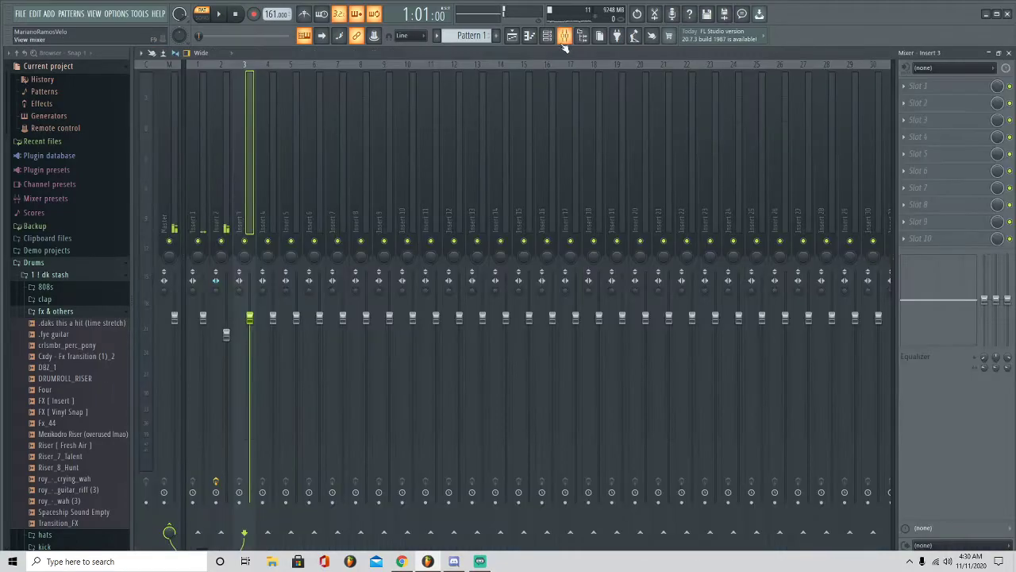
Set the ValhallaVintageVerb mix on insert 2 to 57.6% and close the mixer
click(236, 188)
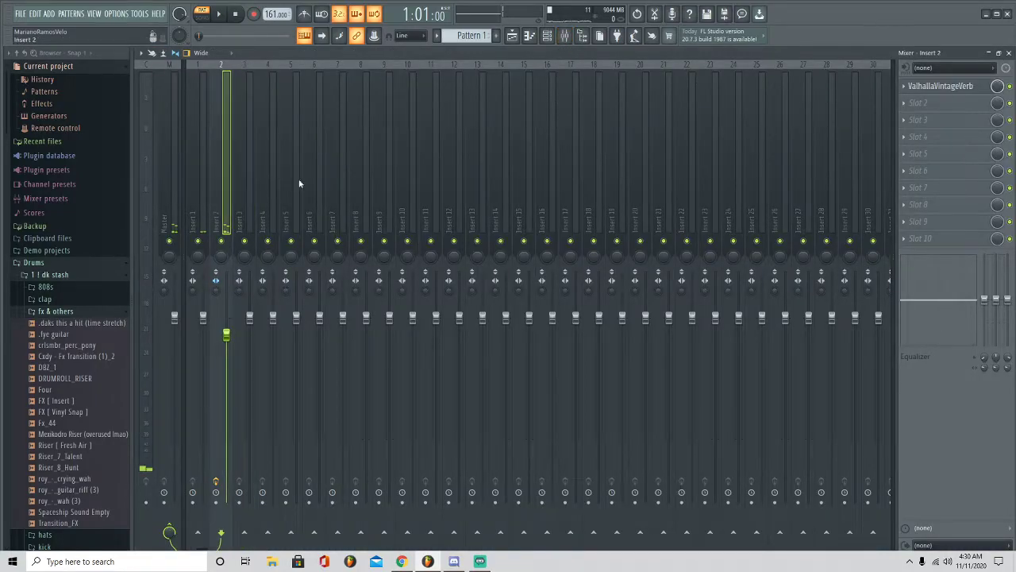
click(944, 86)
drag(258, 273, 258, 262)
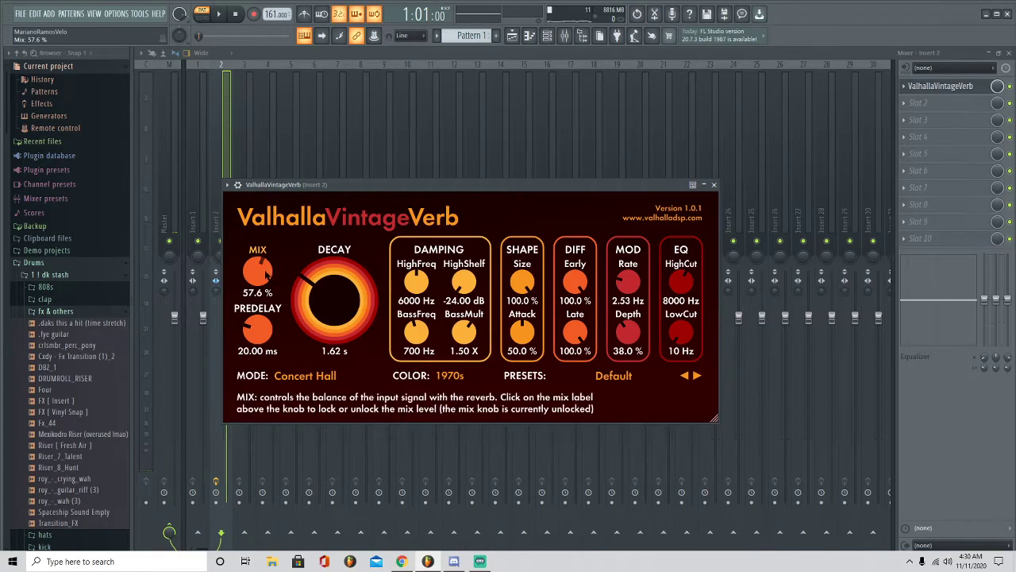
click(714, 184)
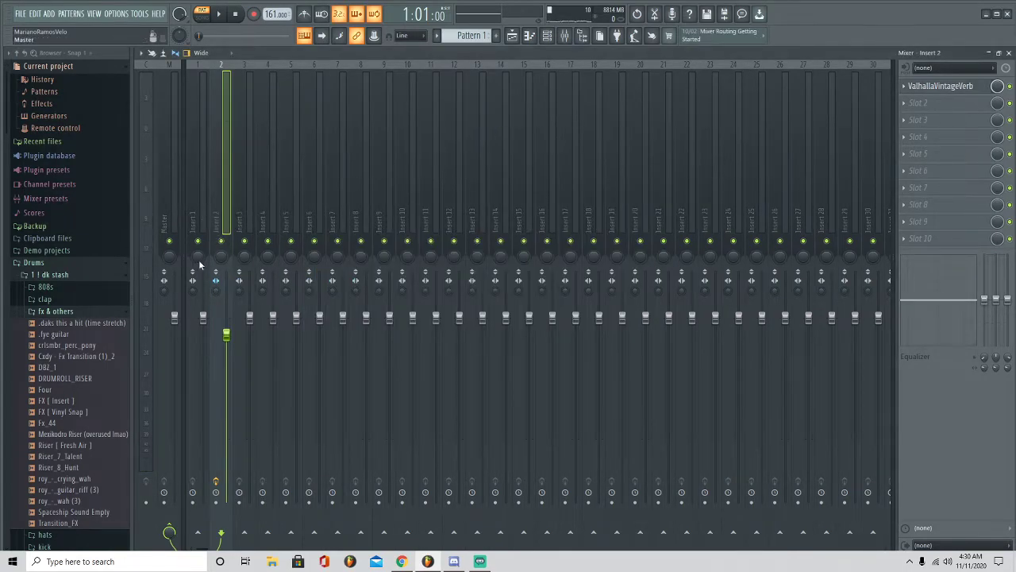
click(1010, 52)
Paste the copied Keyscape chords, melody and bass notes into Omnisphere's piano roll
right_click(632, 130)
click(645, 135)
click(551, 37)
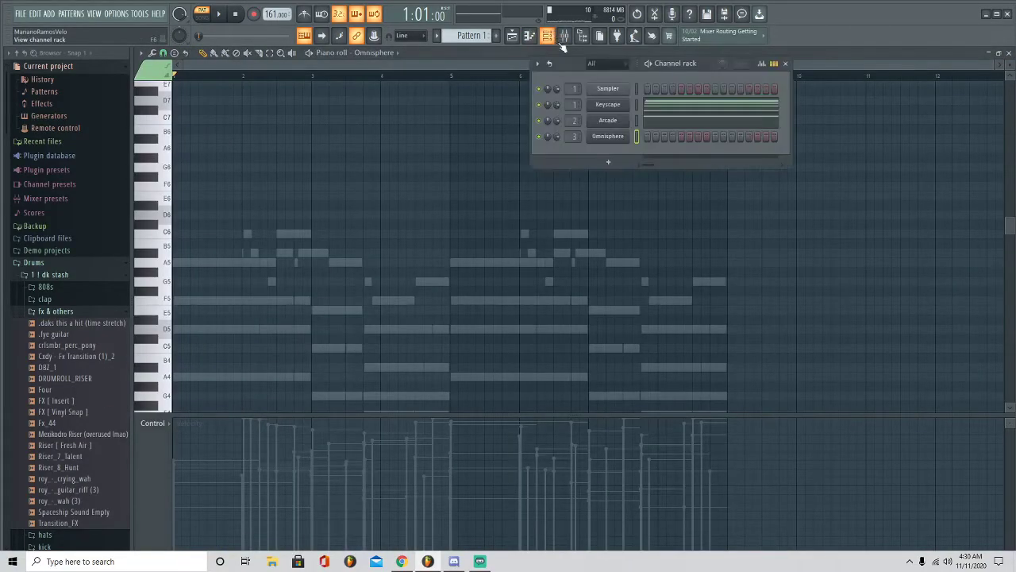
key(ctrl+v)
Choose the Clean Fender - Full Range bass patch in Omnisphere
right_click(621, 140)
click(614, 142)
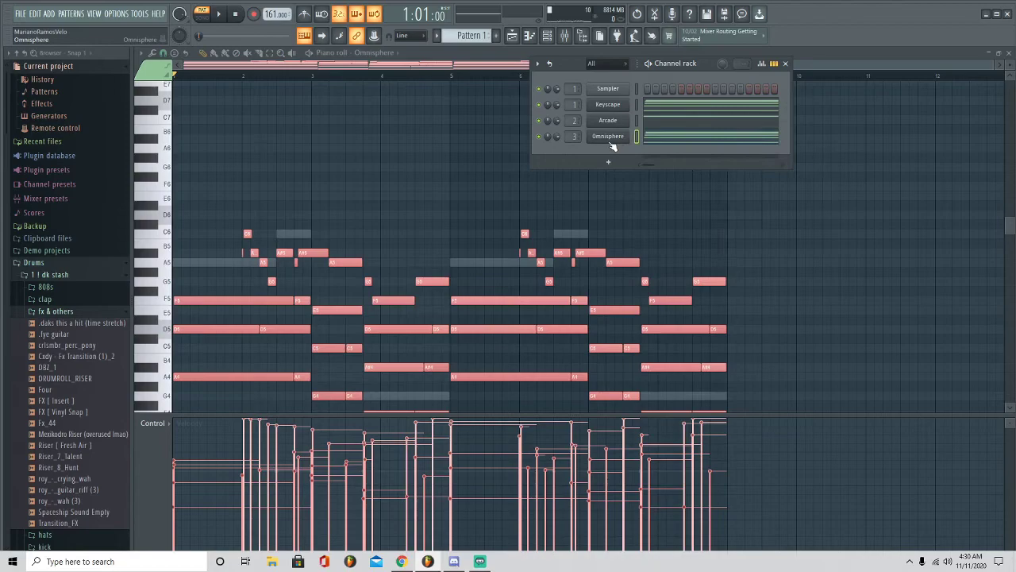
click(610, 142)
scroll(256, 403, down, 4)
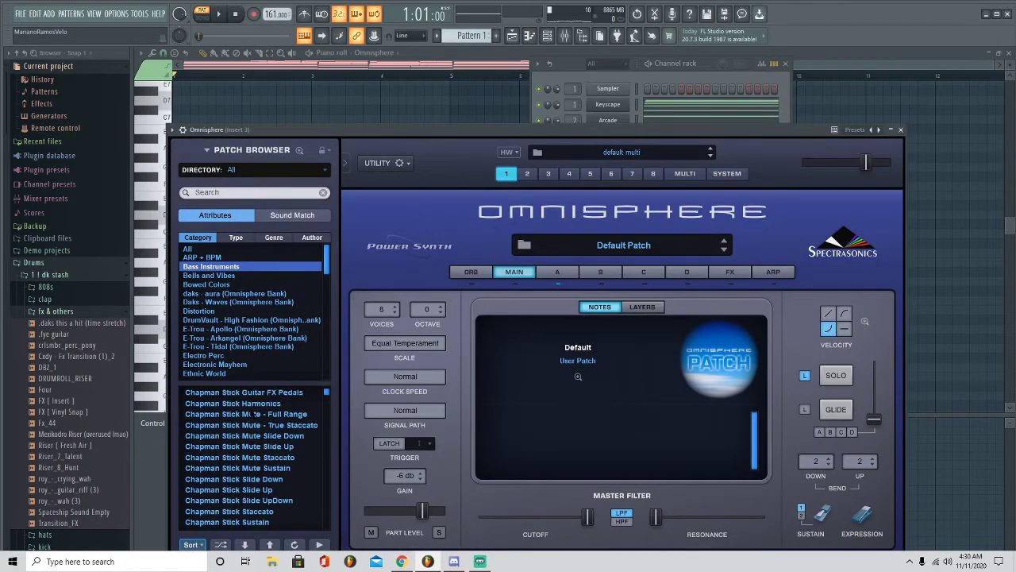
click(265, 468)
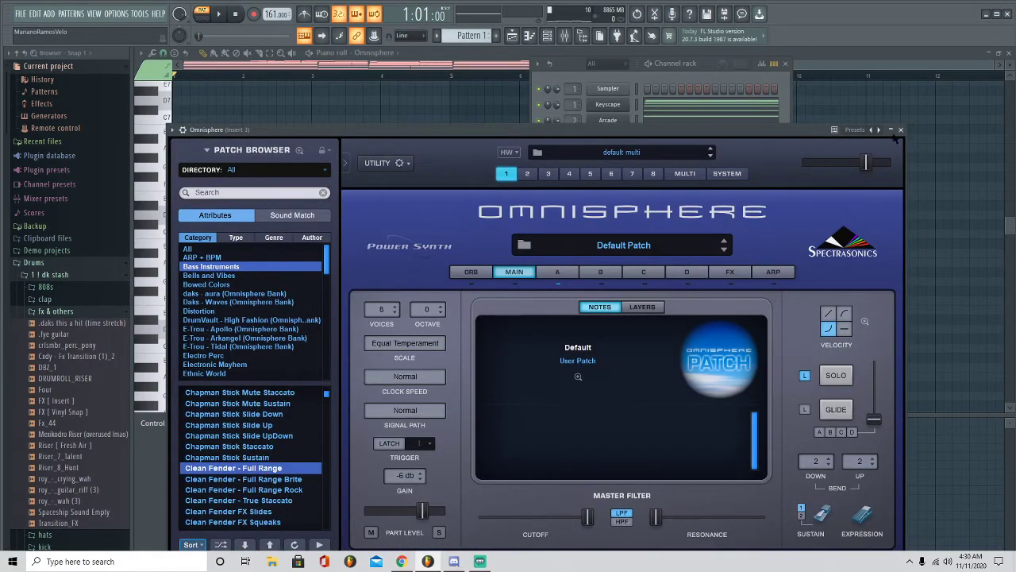
Close the Omnisphere window and delete the chord and melody notes from its piano roll, keeping only the lowest bass line
click(902, 130)
scroll(742, 299, down, 3)
click(743, 240)
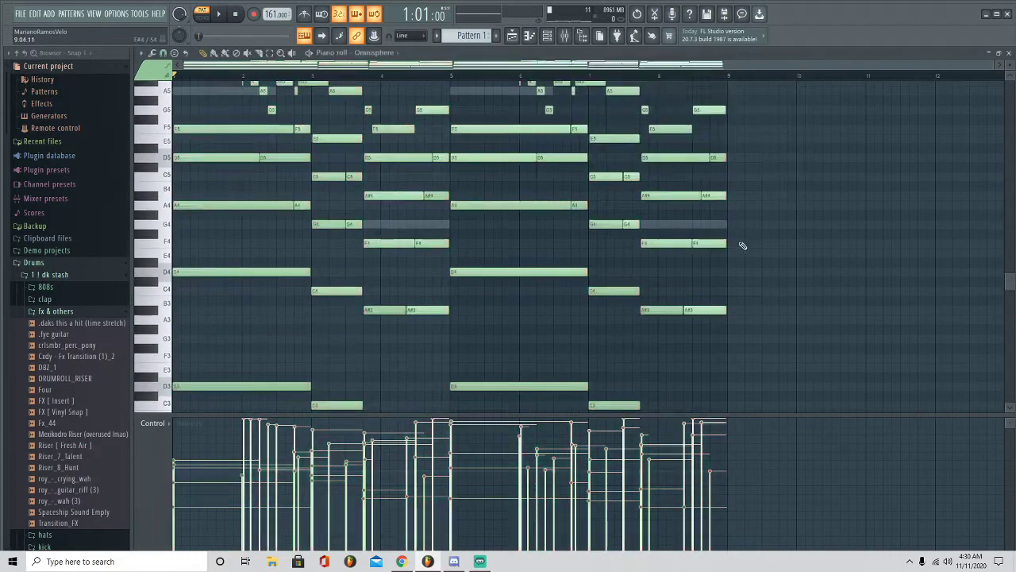
drag(641, 245, 169, 73)
key(Delete)
scroll(578, 181, down, 3)
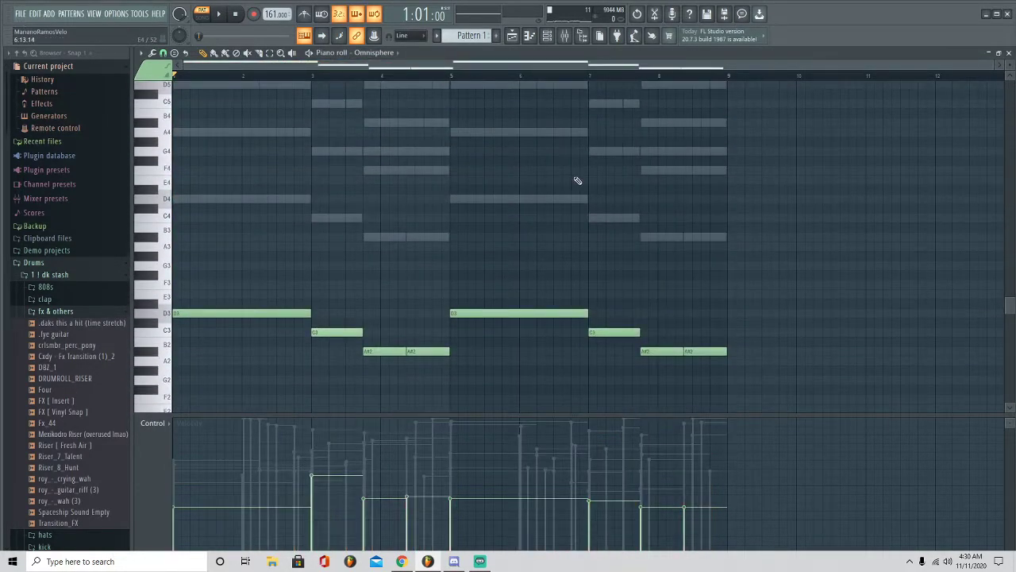
scroll(345, 195, down, 4)
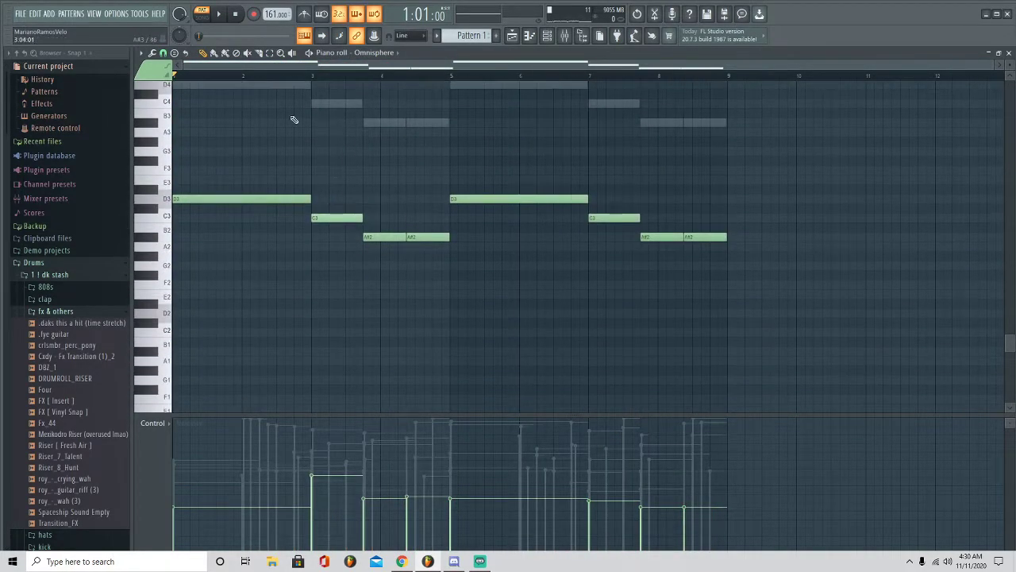
Transpose the Omnisphere bass notes up one octave
drag(604, 308, 508, 336)
scroll(401, 250, up, 1)
key(ctrl+Up)
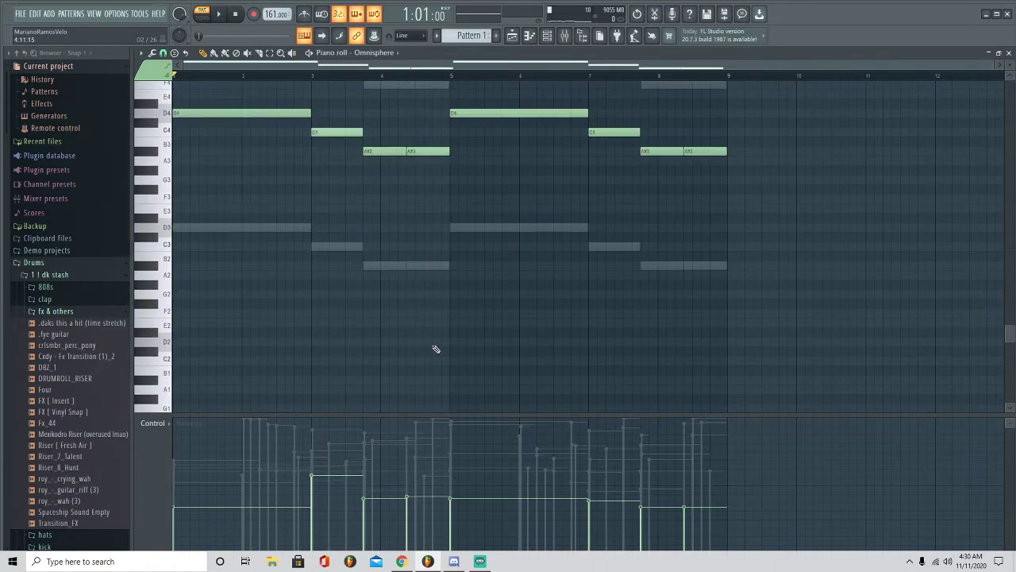
Set all the bass notes to one equal velocity and start playback to hear them
scroll(580, 277, up, 5)
key(ctrl+a)
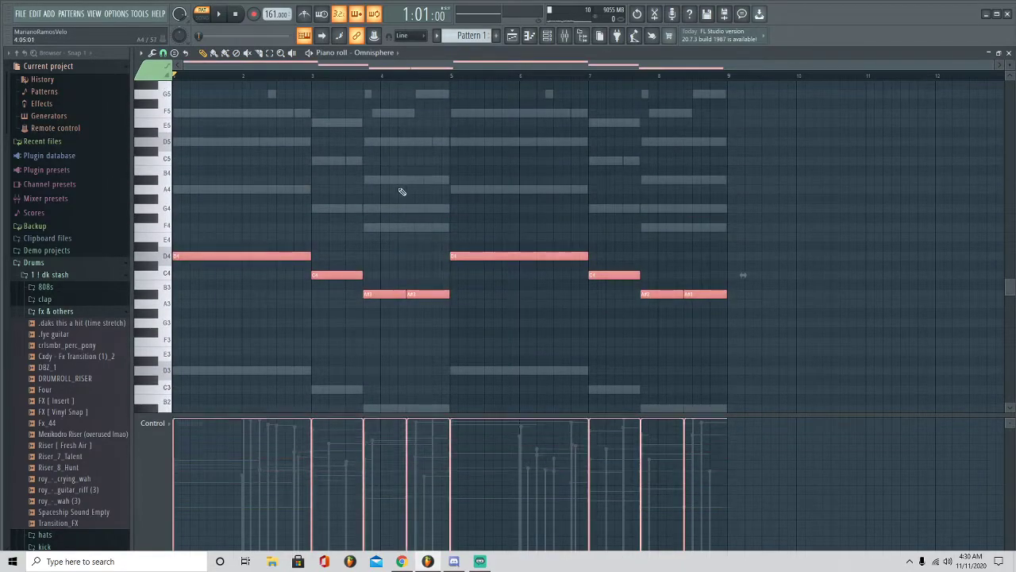
key(space)
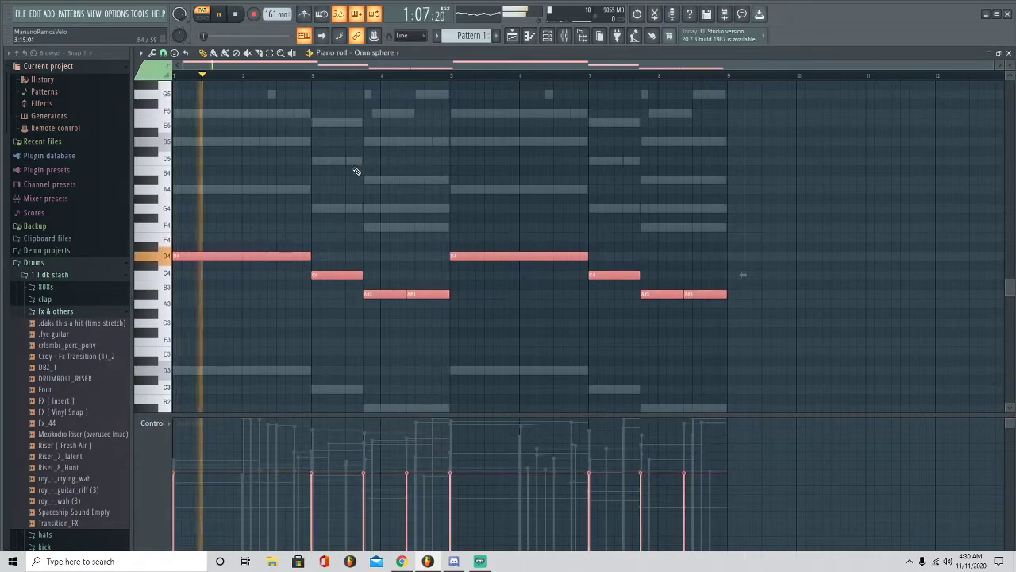
key(ctrl+d)
Shorten the first D4 bass note, put two short D4 notes on bar 2's last beat, and audition the bass soloed
scroll(306, 75, up, 5)
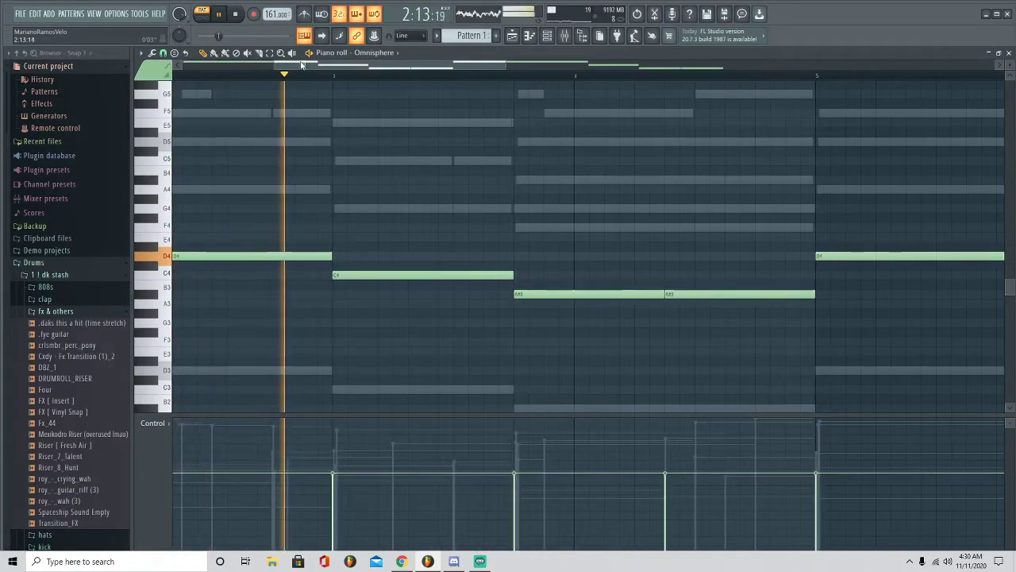
key(space)
click(272, 256)
click(267, 253)
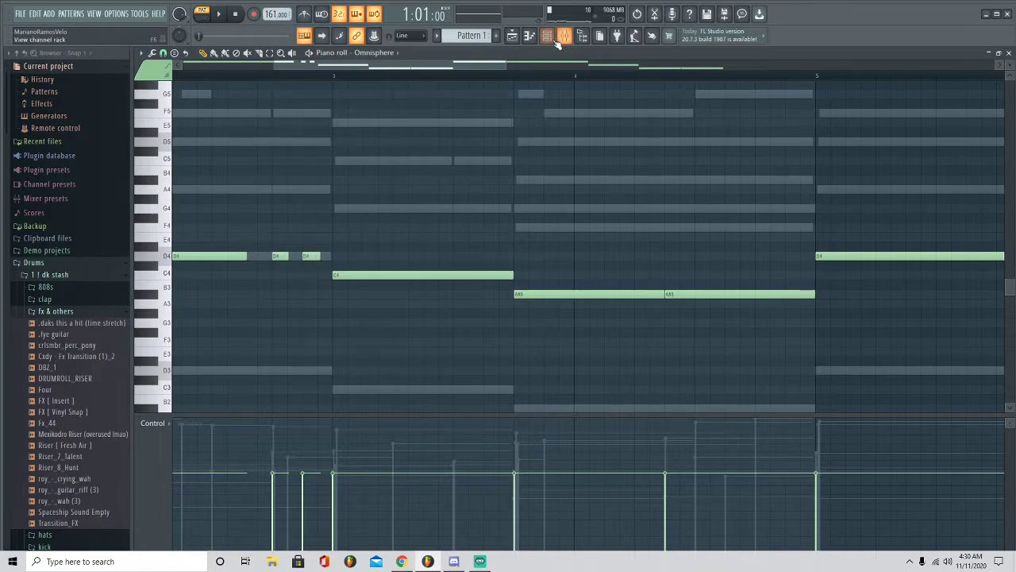
key(F6)
key(space)
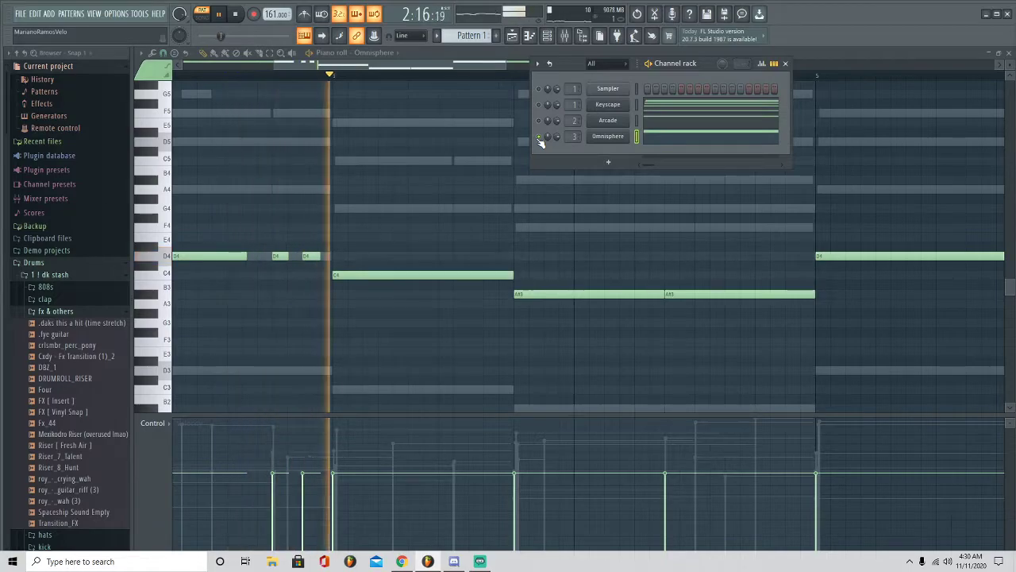
key(space)
Merge the first pair of A#3 bass notes, slice the result at the middle of bar 4, and shorten the first piece
click(663, 292)
drag(662, 291, 800, 294)
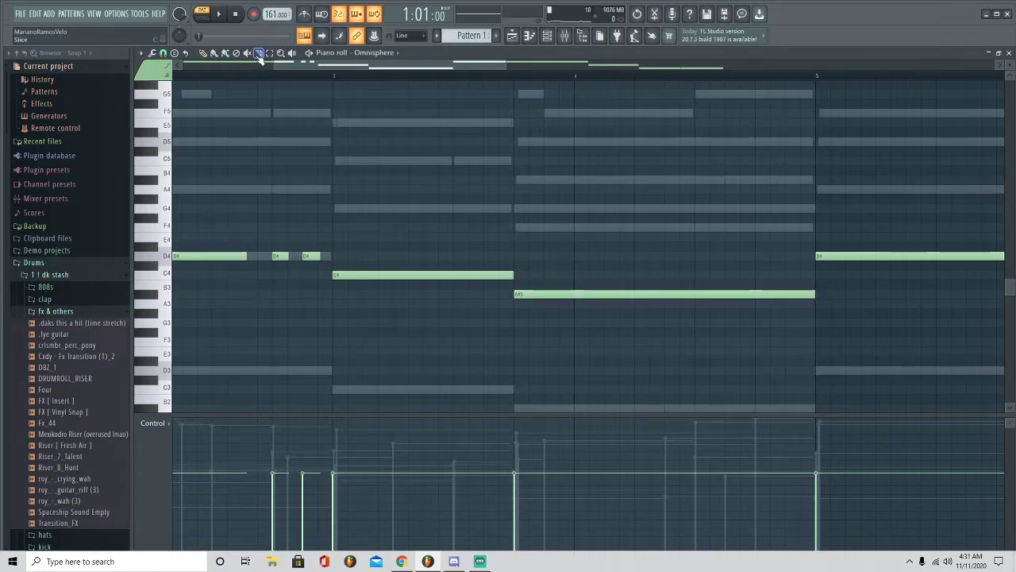
drag(708, 307, 705, 261)
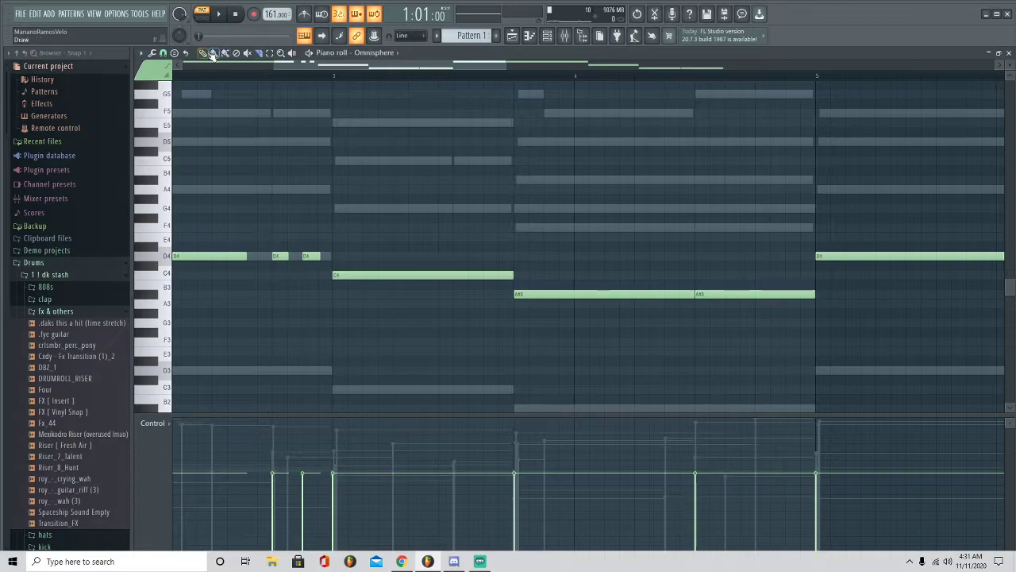
drag(807, 293, 810, 295)
key(ctrl+z)
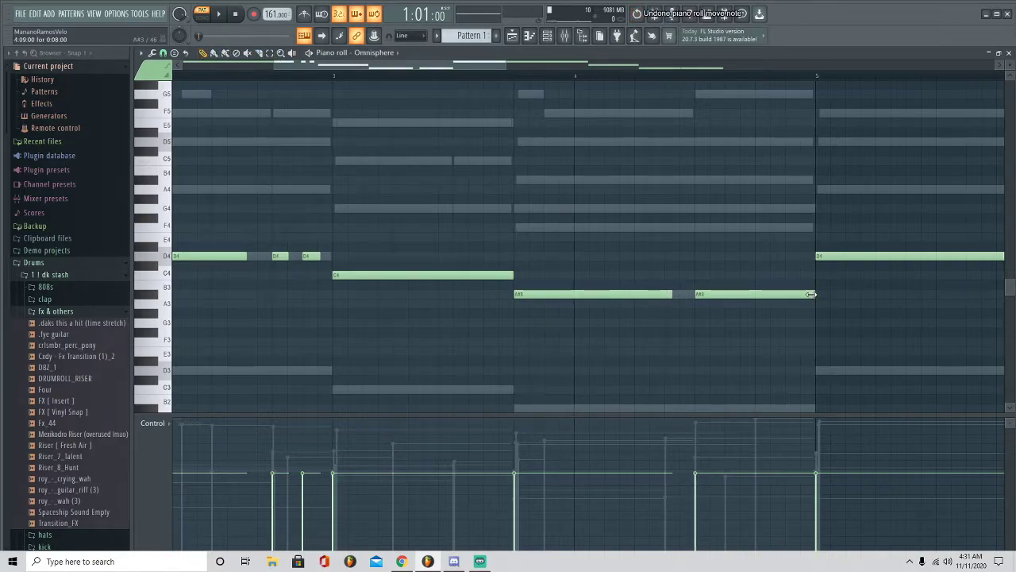
With playback running, move bar 4's second A#3 note half a beat later and extend the first, leaving a short gap
click(514, 76)
key(space)
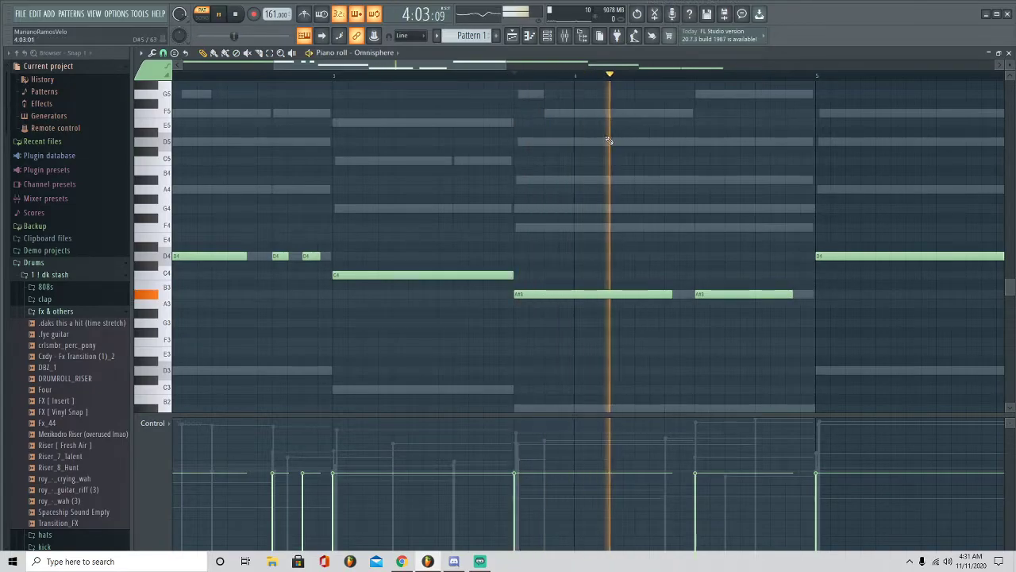
drag(720, 294, 751, 295)
drag(826, 294, 810, 294)
drag(673, 295, 716, 294)
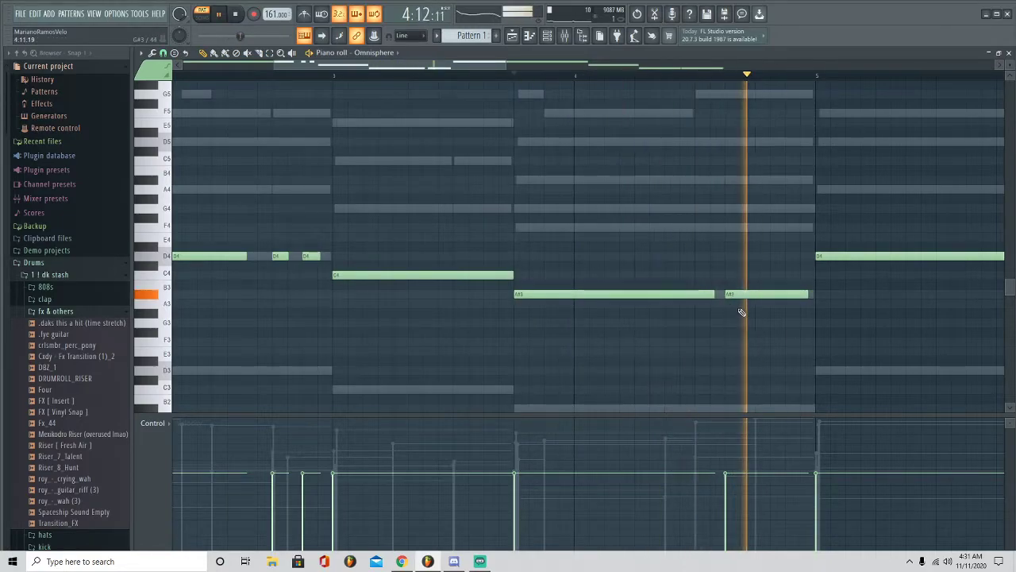
key(space)
Delete the bass notes in bars 5 to 8 and duplicate the edited first four bars in their place
scroll(609, 78, down, 4)
drag(795, 307, 530, 195)
key(Delete)
drag(470, 77, 176, 92)
key(ctrl+b)
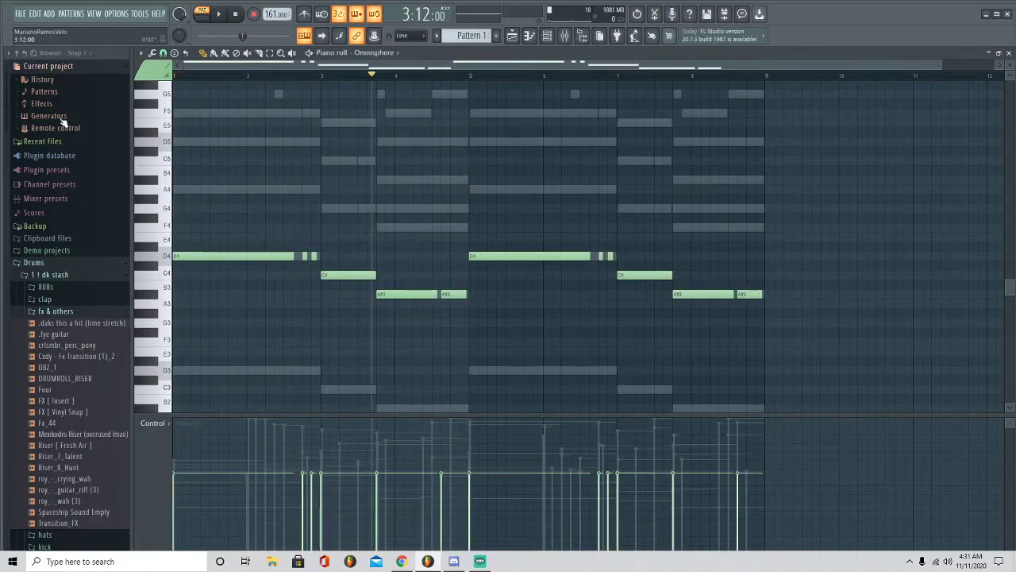
Re-enable all channels and play the full loop with the edited bass
key(space)
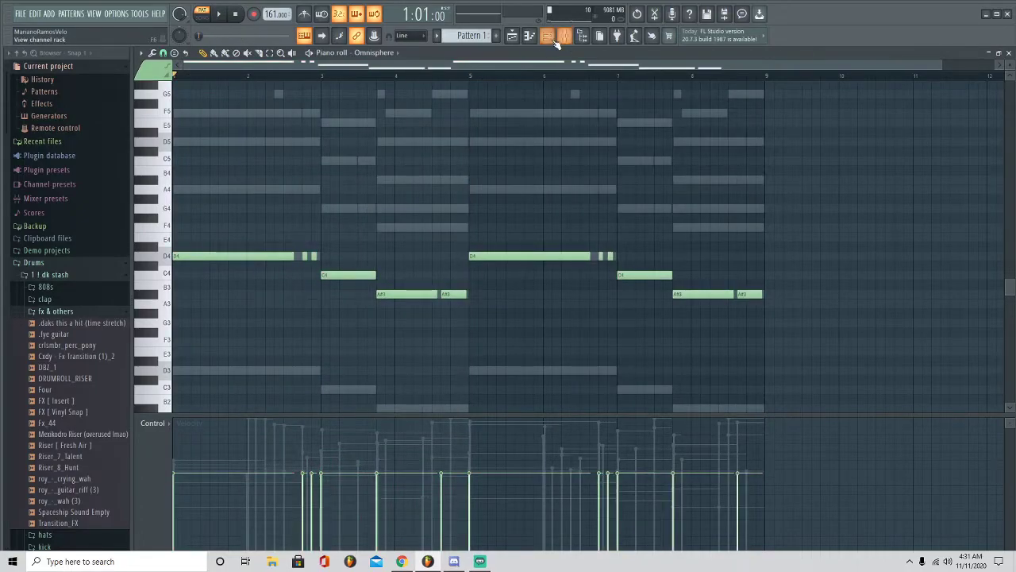
click(550, 39)
key(space)
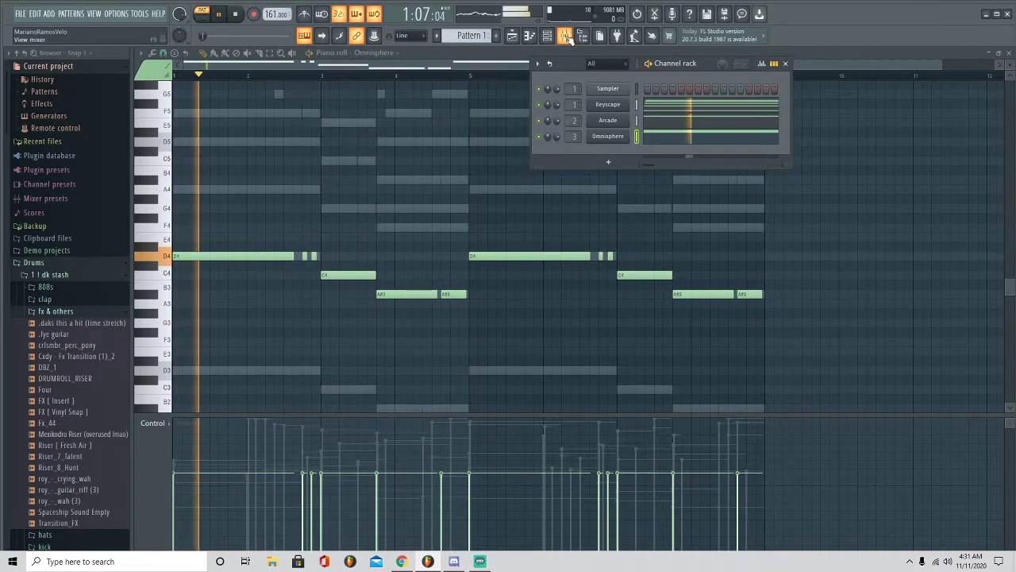
Add Fruity Parametric EQ 2 to mixer insert 3 and make band 7 a low-pass filter at about 3 kHz
click(564, 35)
click(927, 88)
mouse_move(915, 100)
click(754, 18)
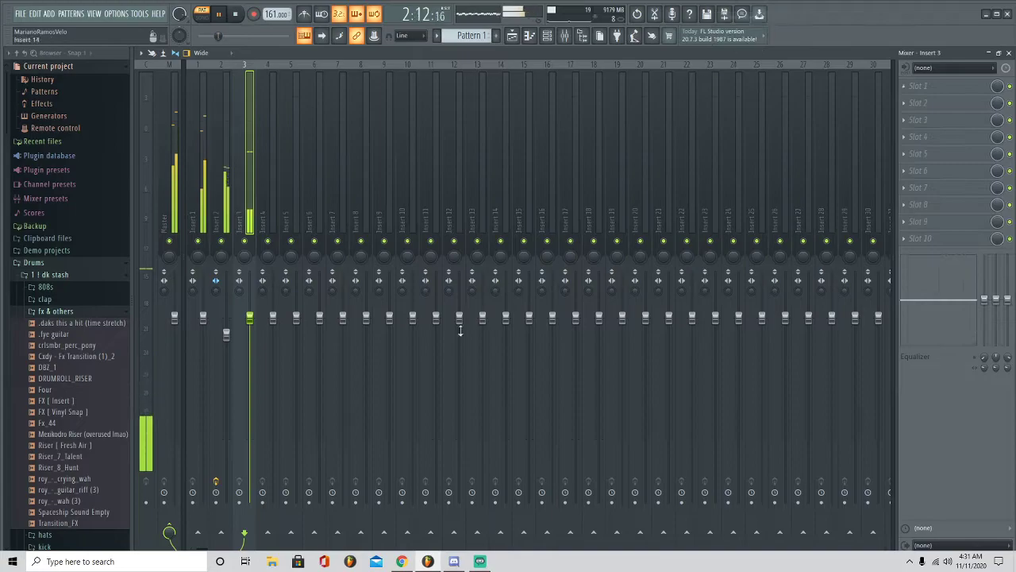
click(424, 400)
right_click(330, 189)
mouse_move(347, 216)
click(381, 225)
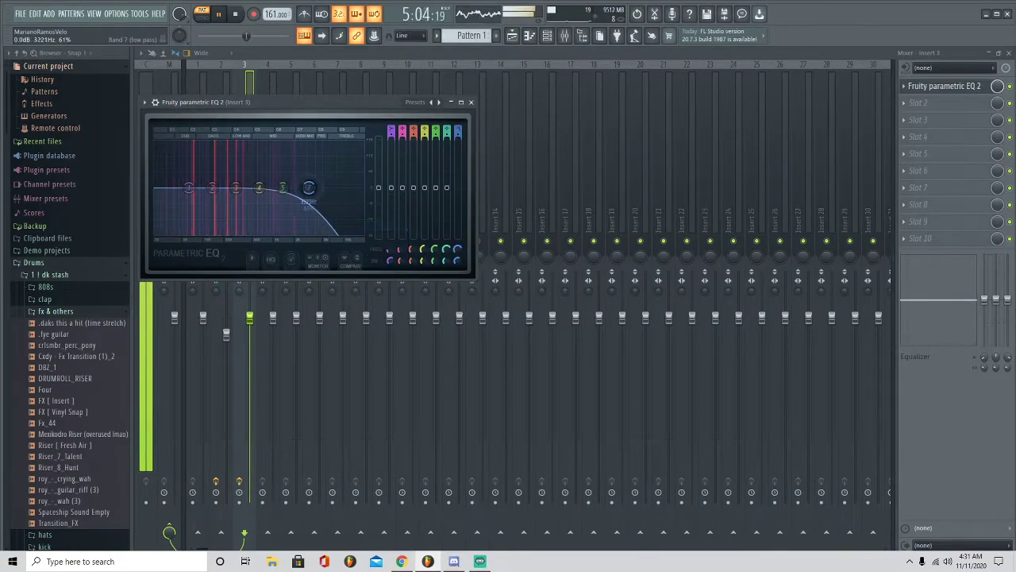
click(470, 101)
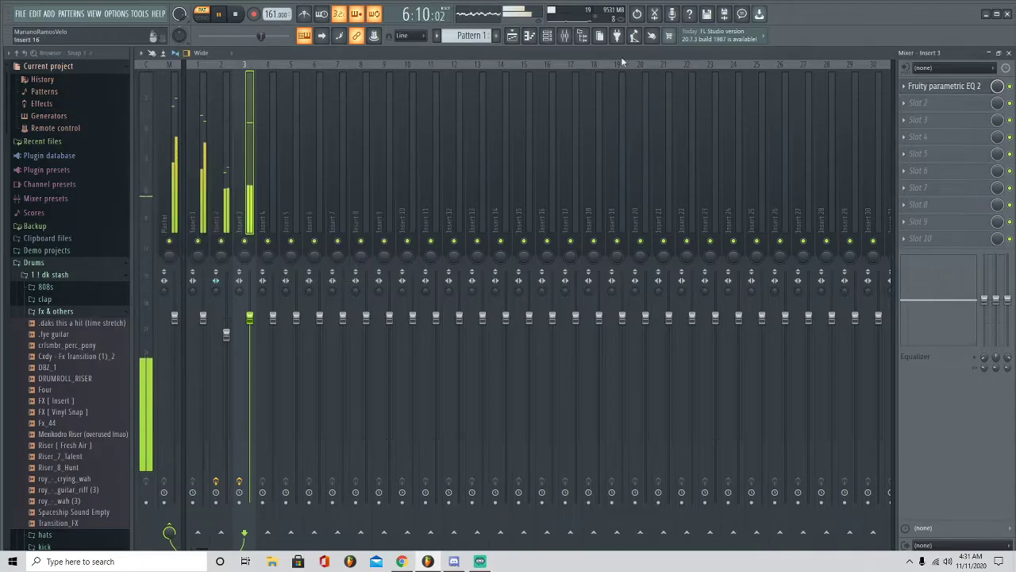
Stop playback and add Fruity Fast Dist to the second effect slot of insert 3
click(927, 106)
click(746, 18)
key(space)
click(440, 220)
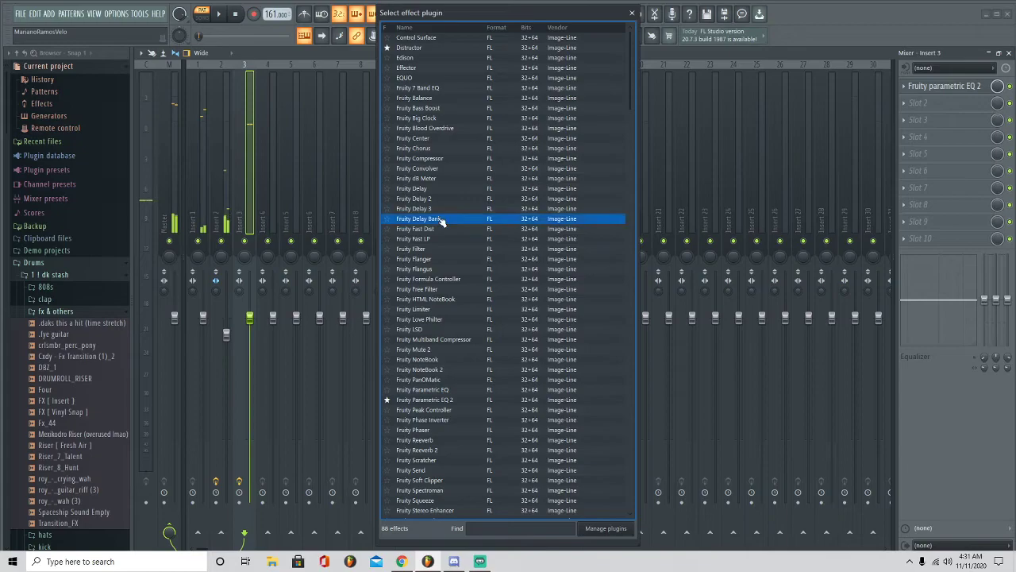
double_click(436, 228)
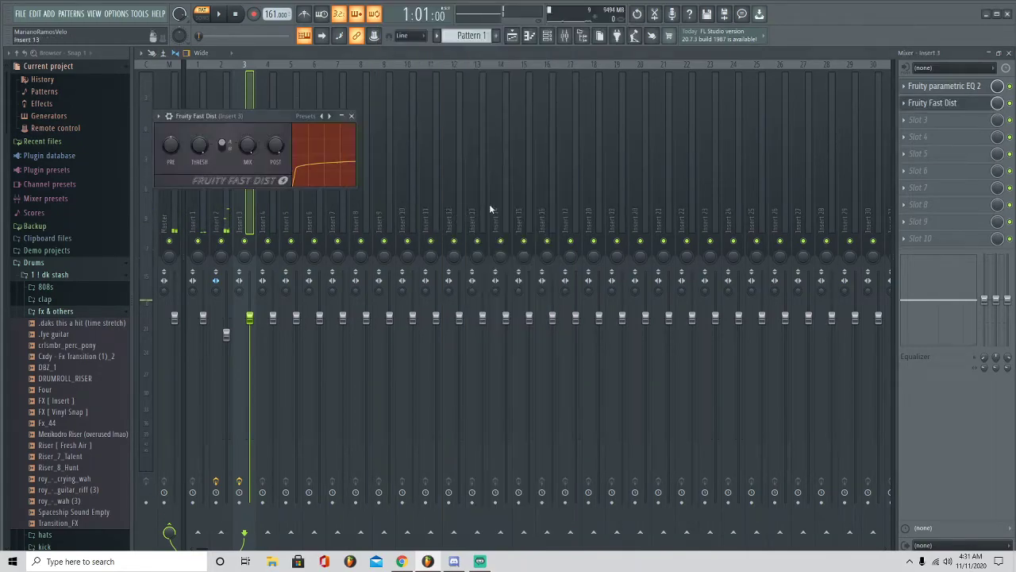
Check the low-pass band's options in insert 3's Parametric EQ 2
click(942, 89)
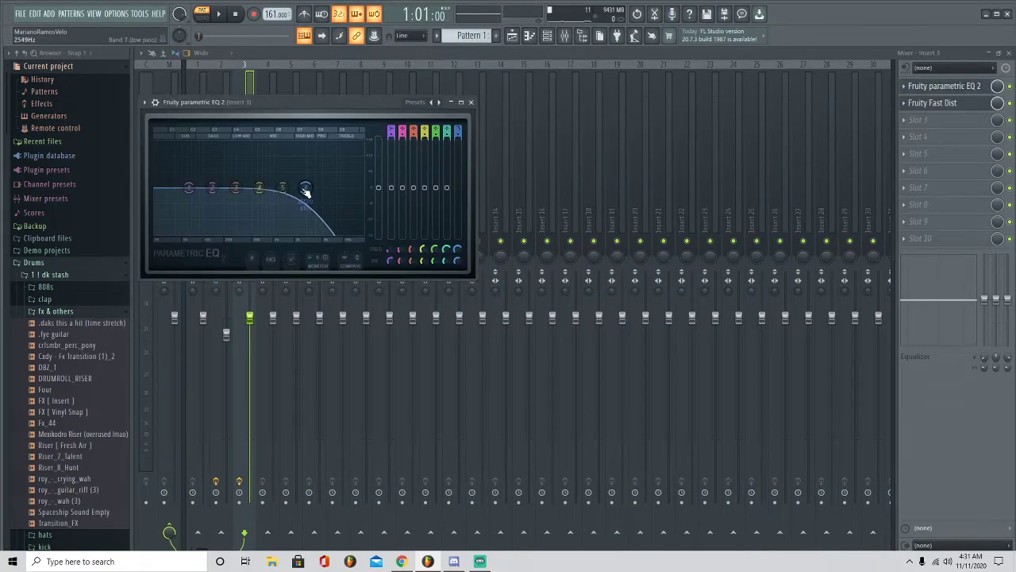
right_click(305, 190)
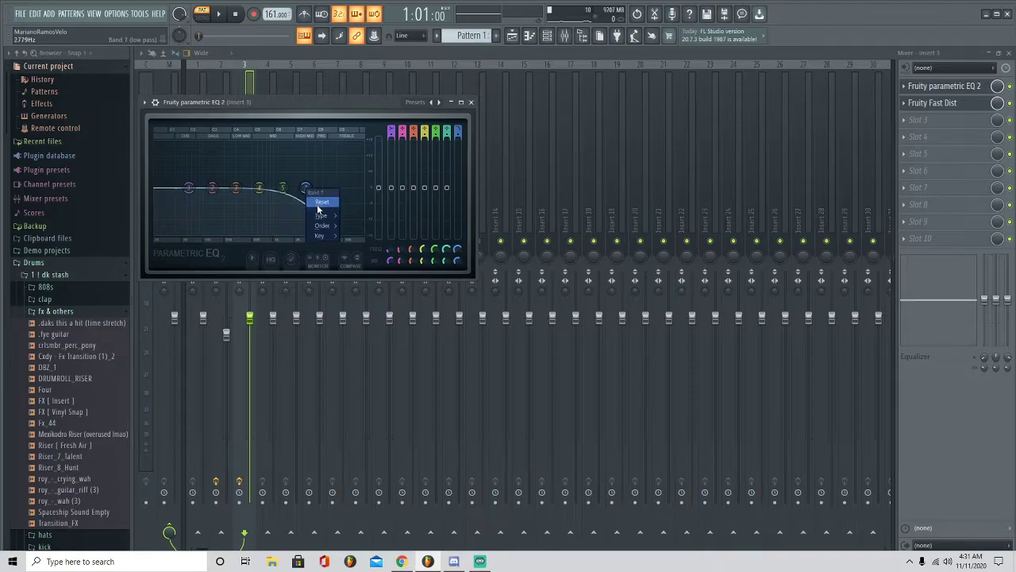
click(471, 102)
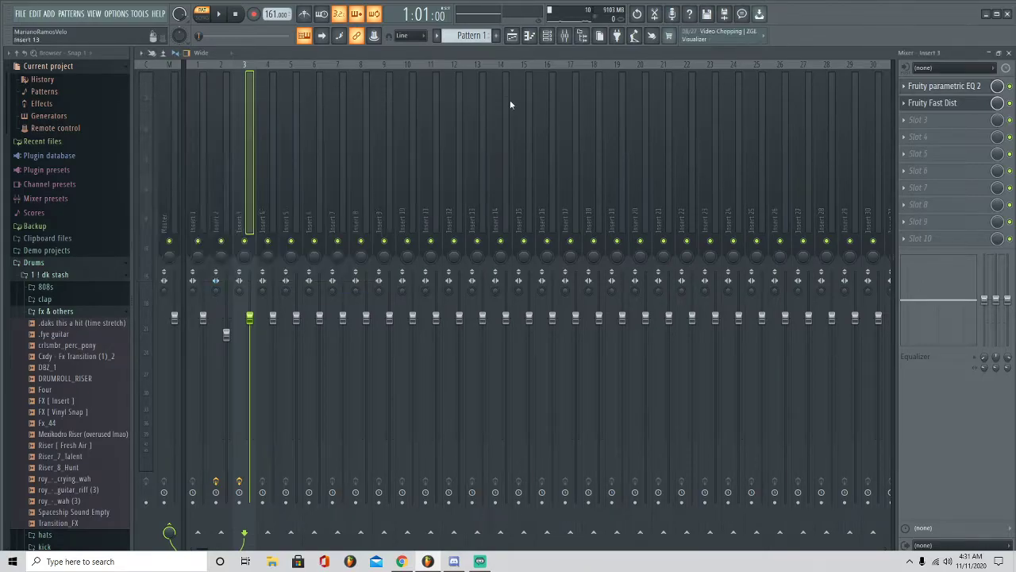
Load the "Something" preset in Fruity Fast Dist, audition it, and lower the effect's slot mix level to about 62%
click(936, 104)
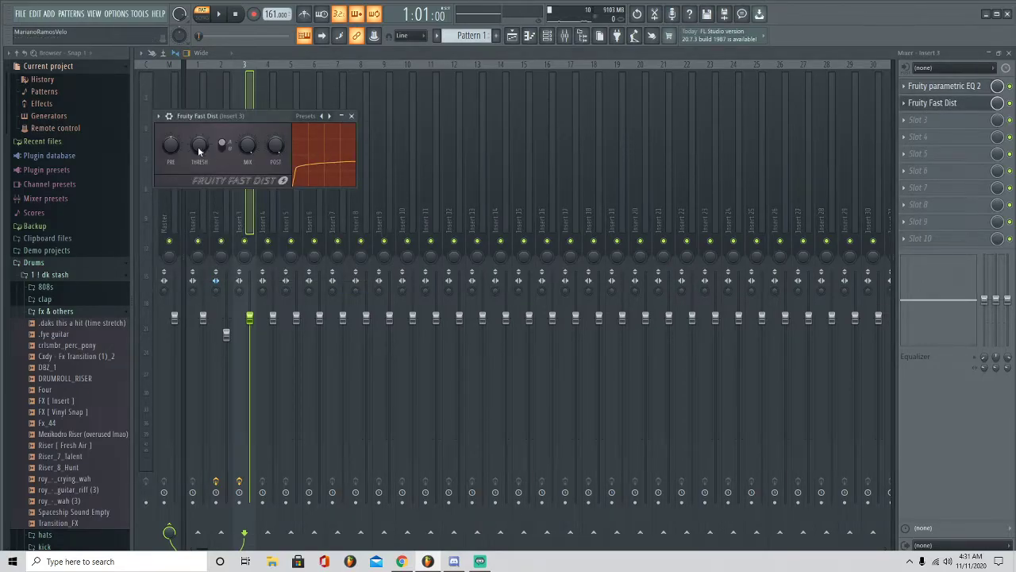
click(330, 117)
click(357, 159)
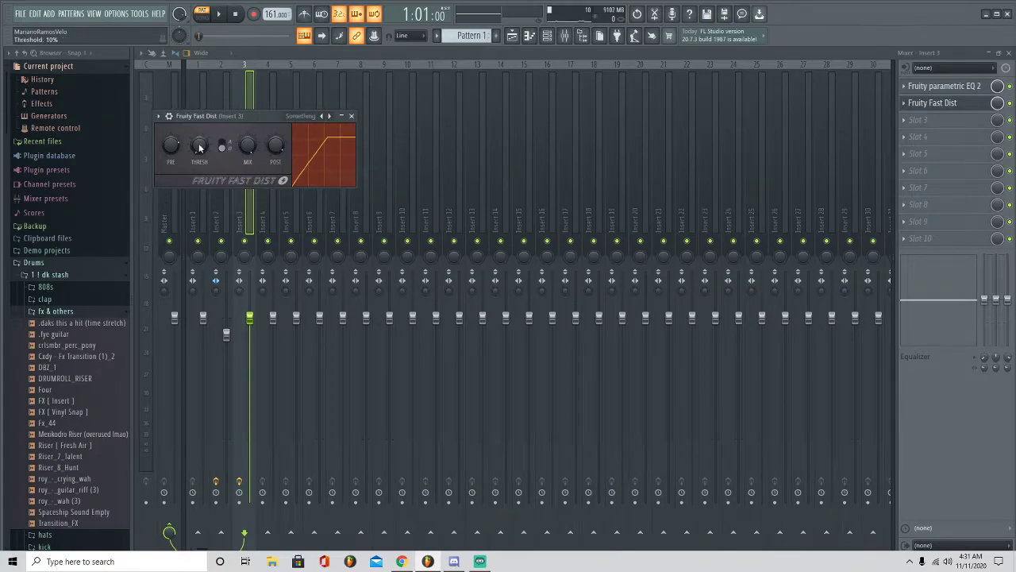
key(space)
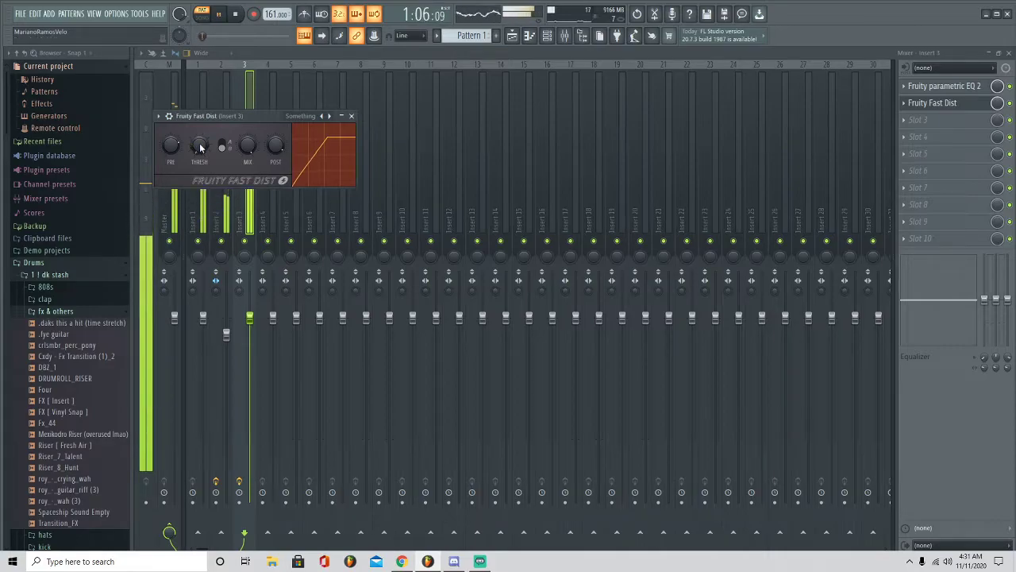
click(351, 115)
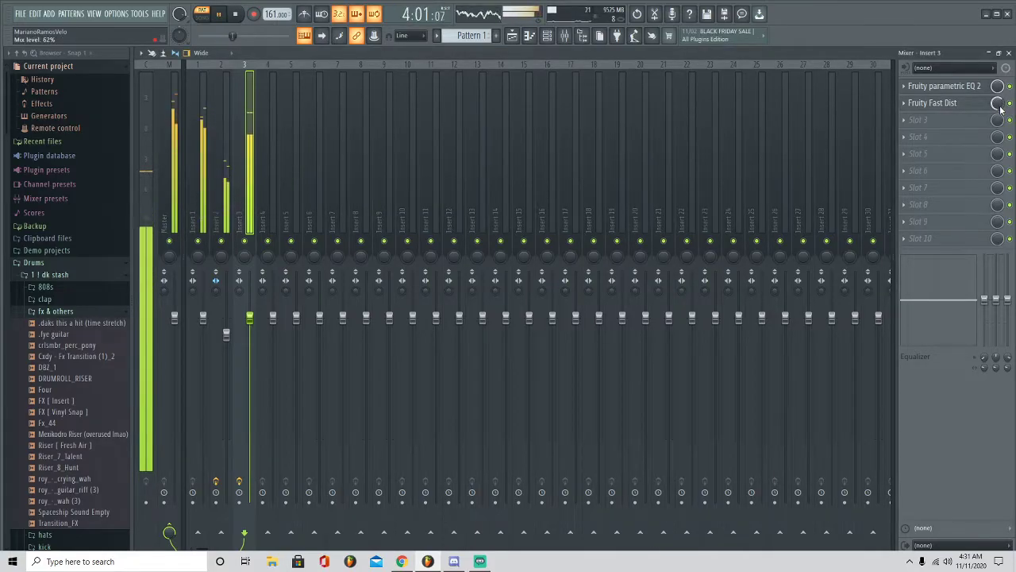
key(space)
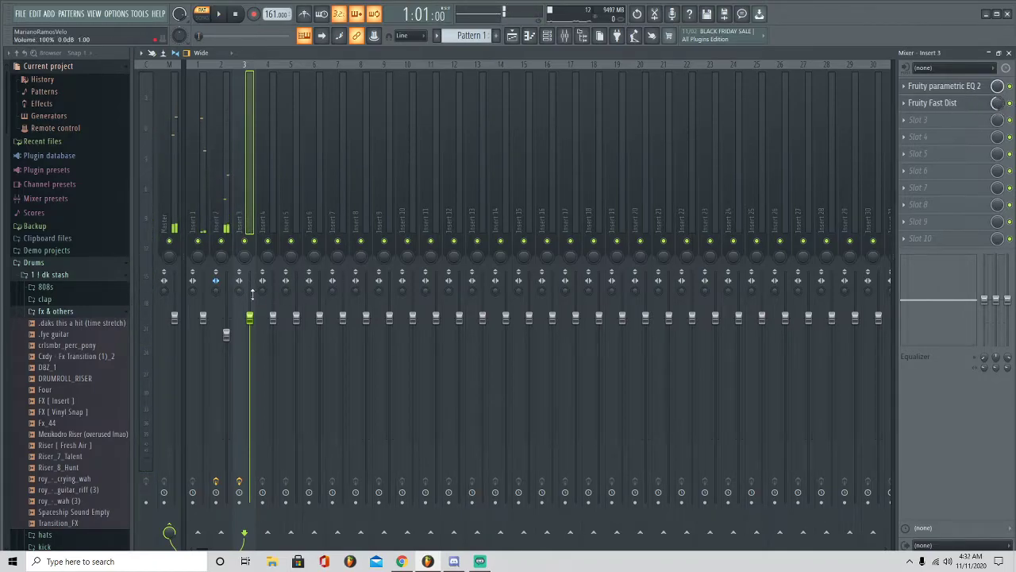
While the loop plays, lower insert 3's fader, adjust its stereo separation and raise insert 2's fader slightly, closing the mixer when balanced
key(space)
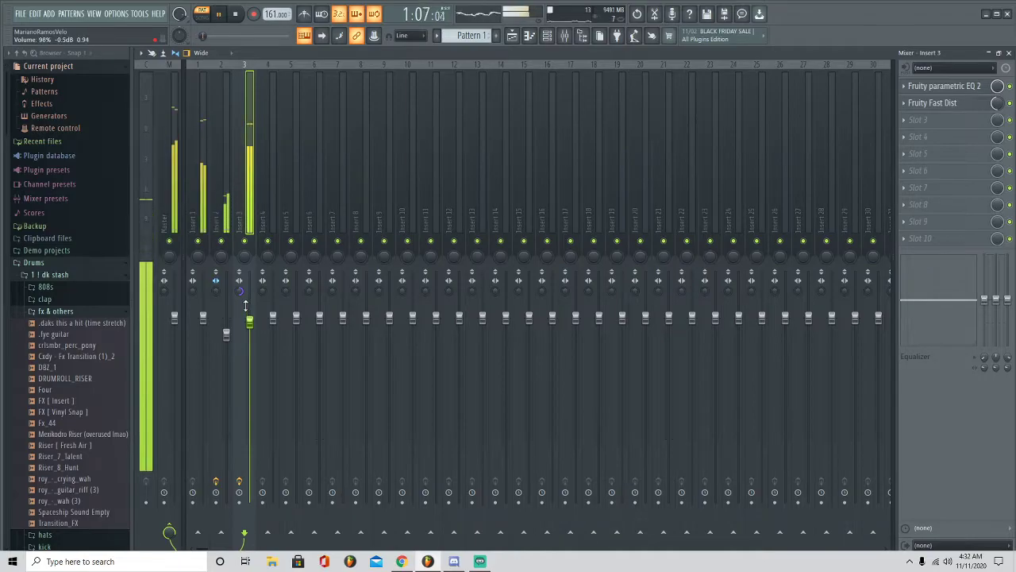
scroll(245, 306, down, 1)
scroll(224, 303, up, 5)
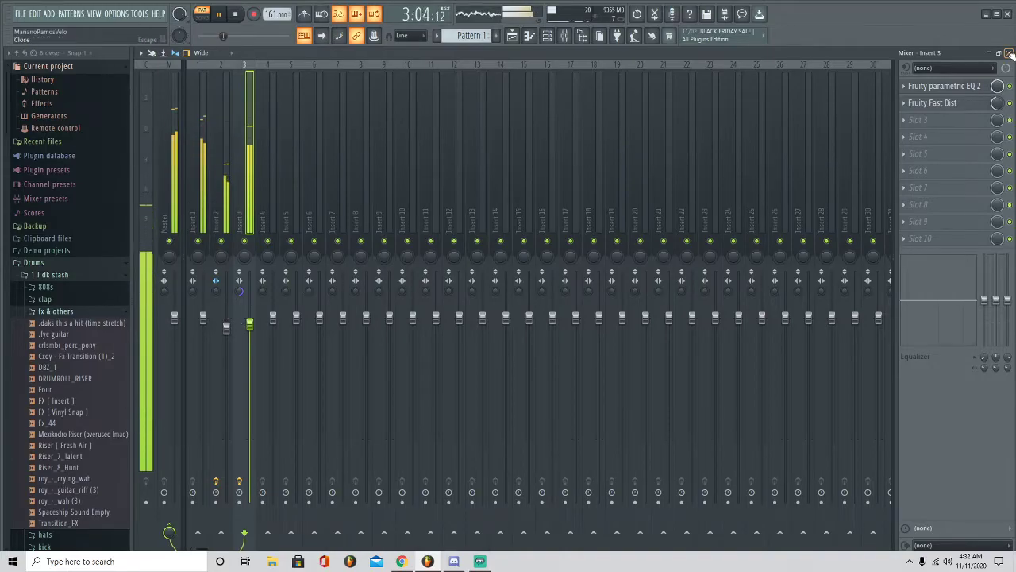
click(1009, 53)
Add a second Keyscape instance as a new channel in the channel rack
click(611, 161)
click(619, 121)
scroll(537, 350, down, 2)
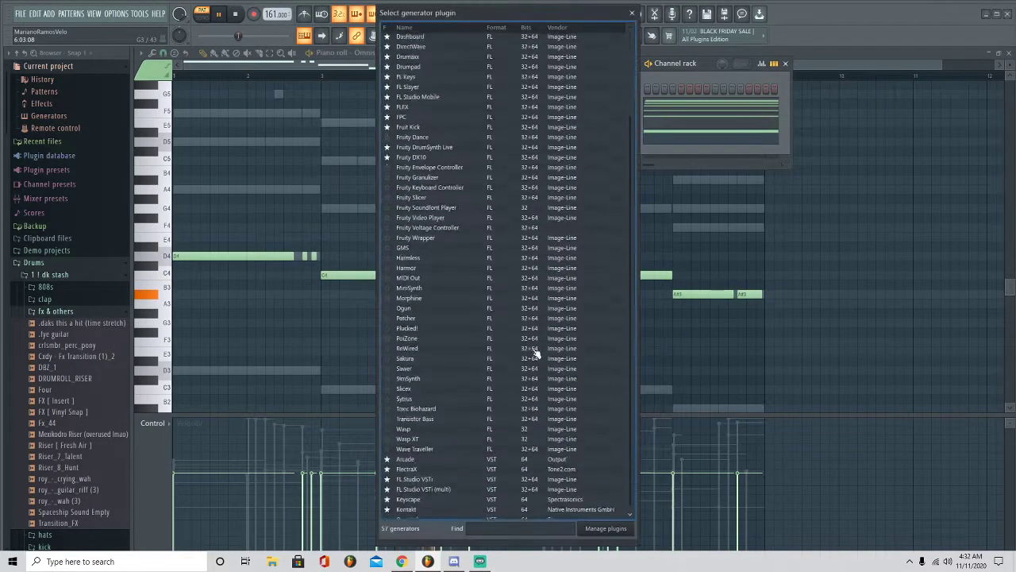
scroll(538, 350, down, 1)
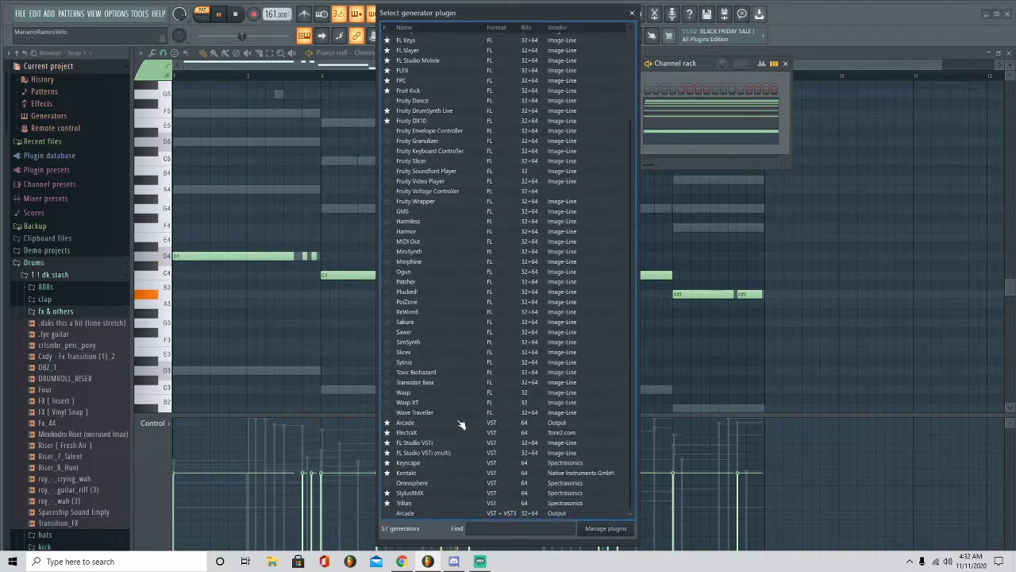
click(412, 464)
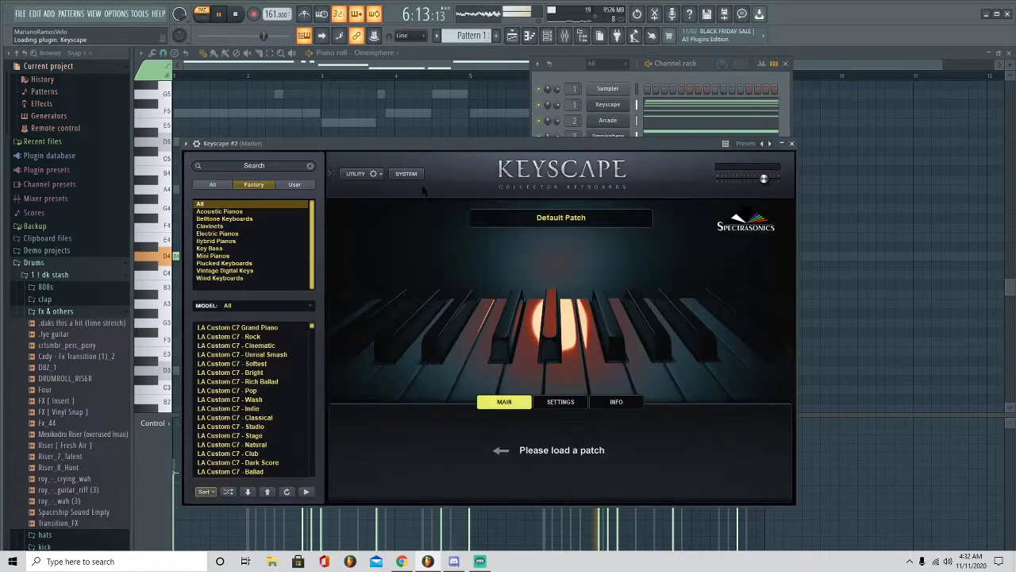
Close the new Keyscape instance's window, open that channel's piano roll and audition the loop
click(793, 143)
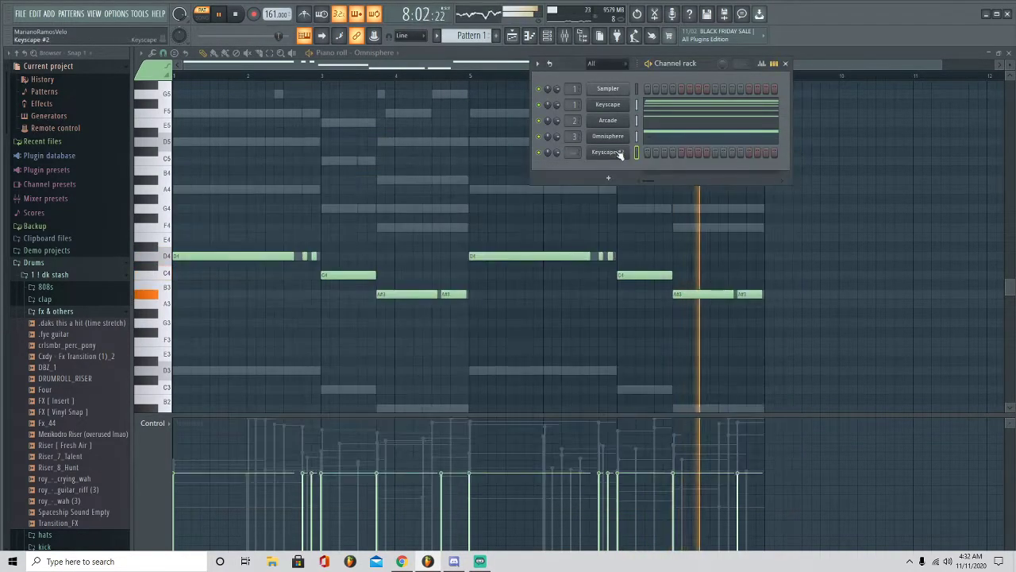
right_click(618, 153)
click(637, 153)
scroll(623, 175, up, 3)
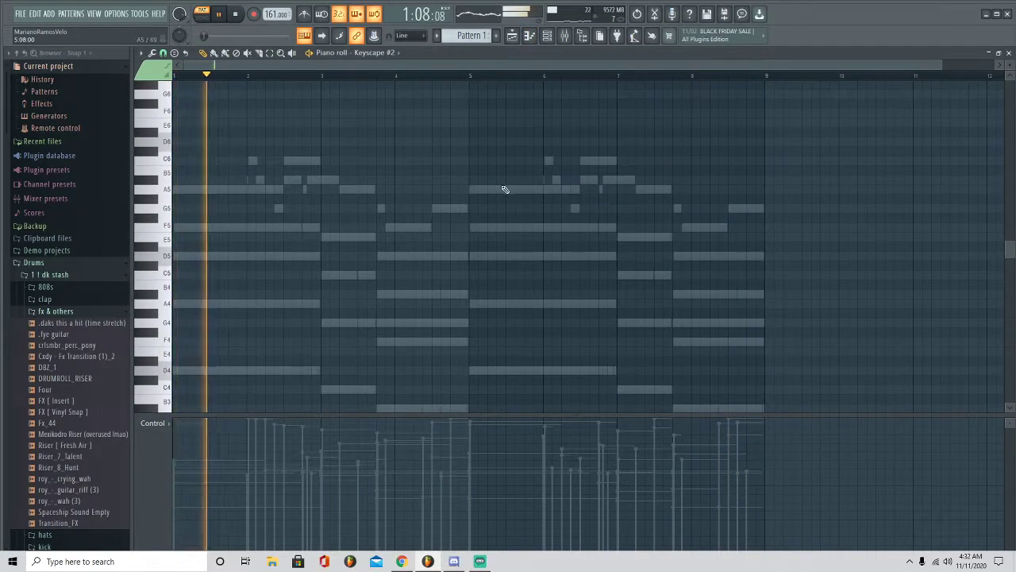
scroll(382, 233, up, 3)
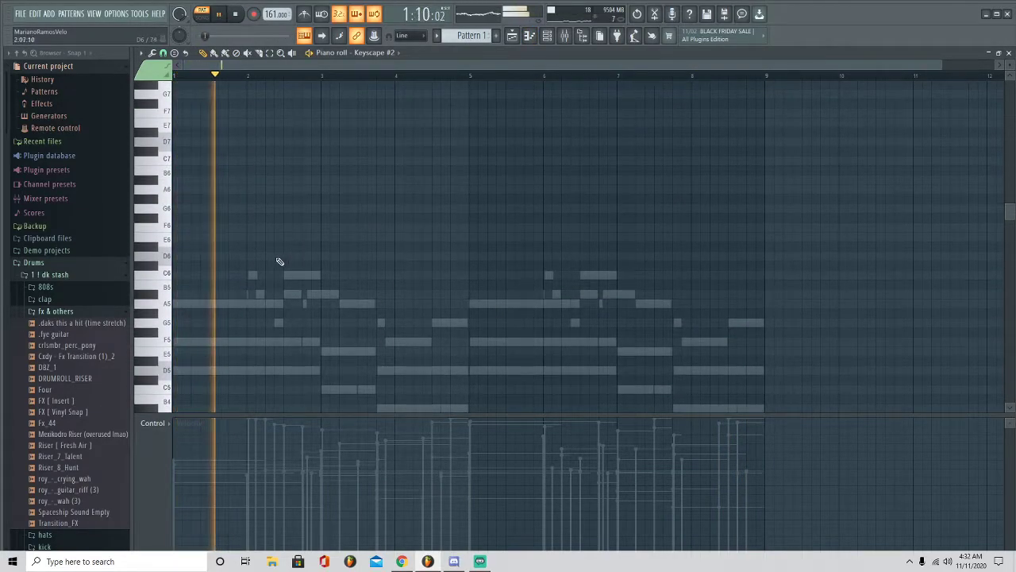
key(space)
key(space)
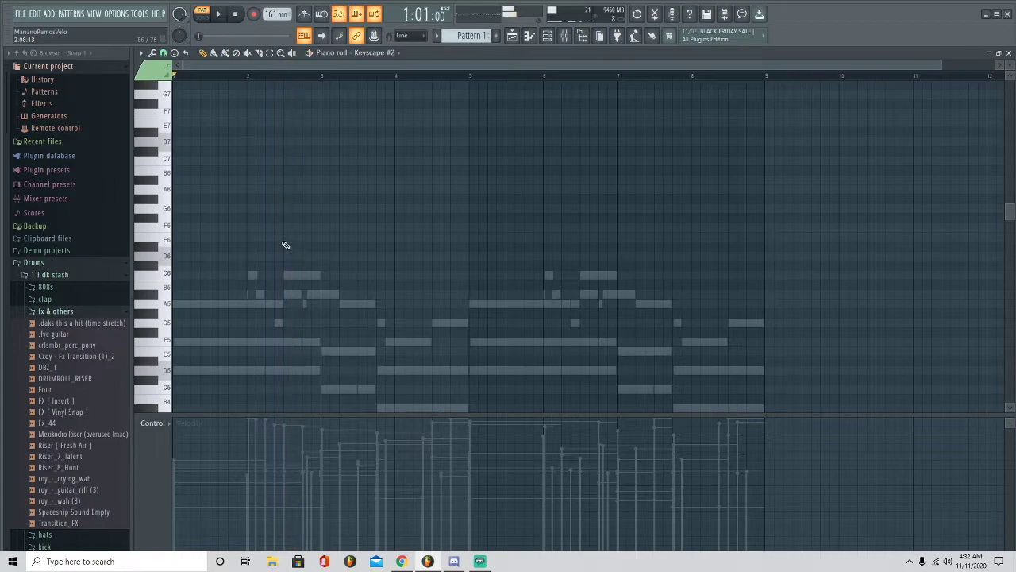
key(space)
Try a note at the start of bar 2 and transpose it up an octave to D7
click(245, 256)
scroll(275, 267, up, 1)
scroll(275, 199, down, 2)
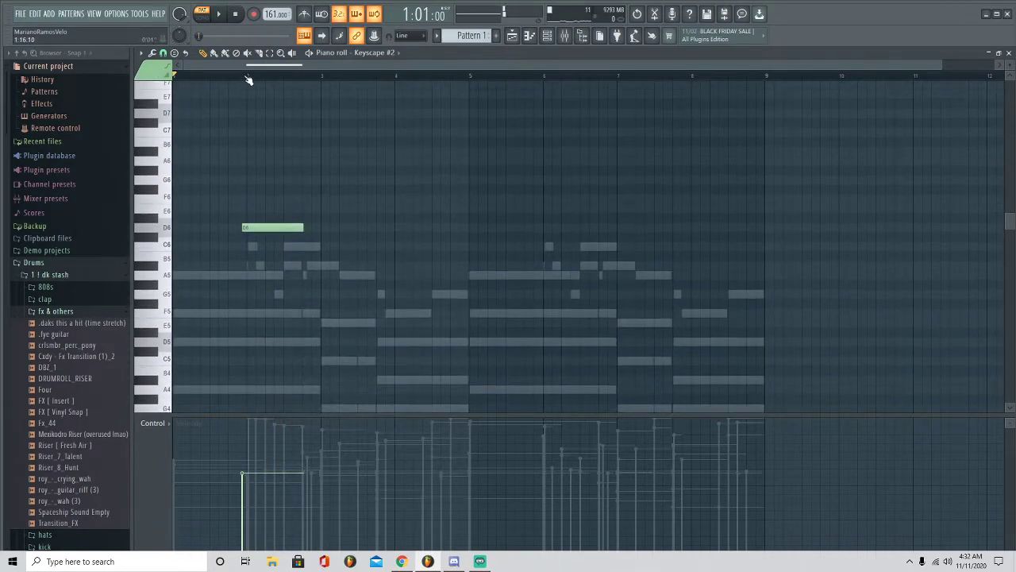
scroll(249, 77, up, 3)
scroll(267, 166, up, 1)
key(ctrl+Up)
drag(259, 141, 270, 141)
scroll(270, 183, up, 2)
key(space)
scroll(263, 80, up, 2)
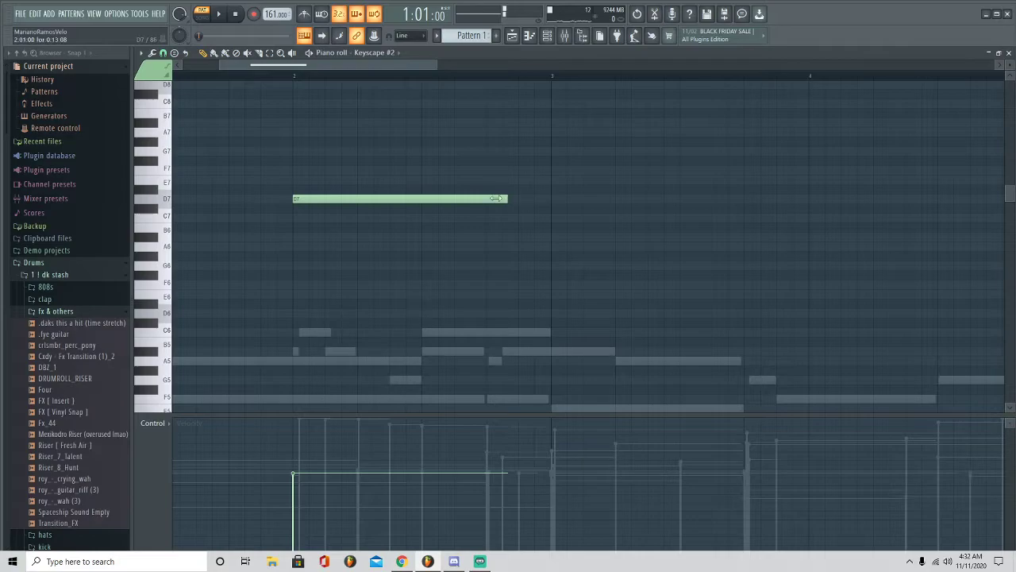
Shorten the D7 note at bar 2 to about two steps
drag(501, 197, 312, 195)
key(ctrl+z)
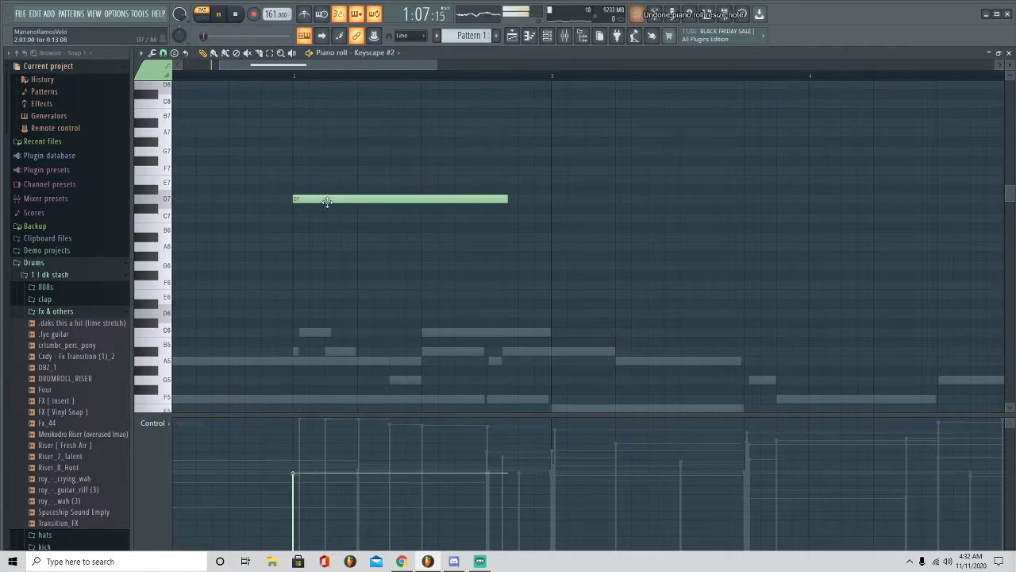
key(space)
drag(501, 198, 325, 211)
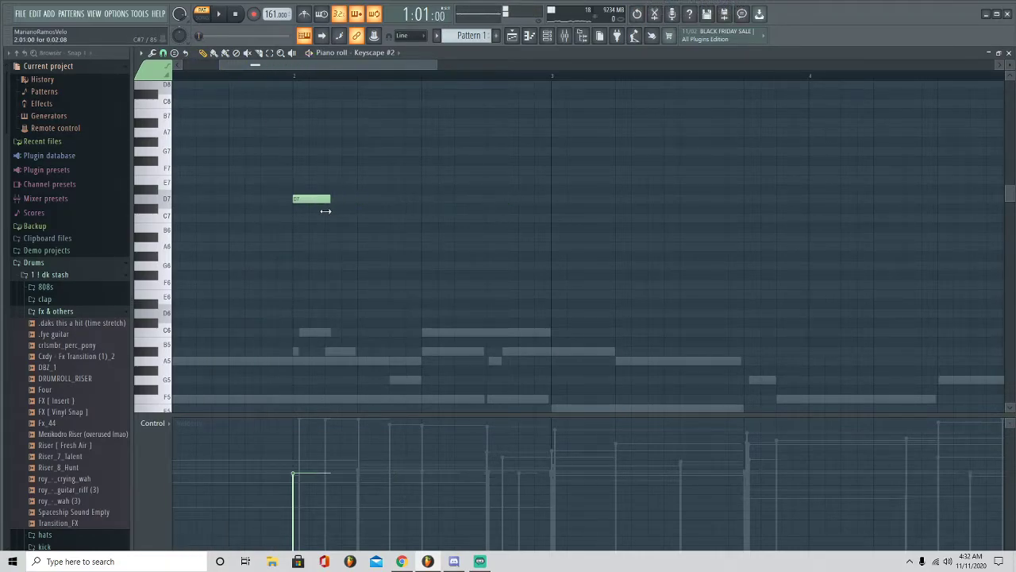
Add a short A#6, a C7 and another A#6 after the D7, trying the phrase an octave lower and back up
click(329, 235)
drag(365, 236, 329, 235)
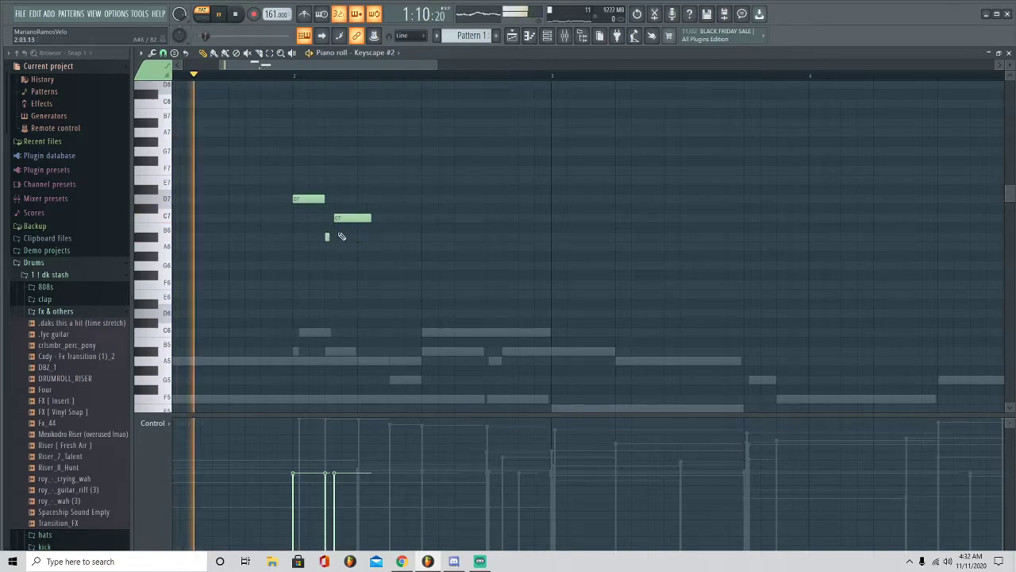
key(space)
click(361, 237)
key(ctrl+Down)
key(space)
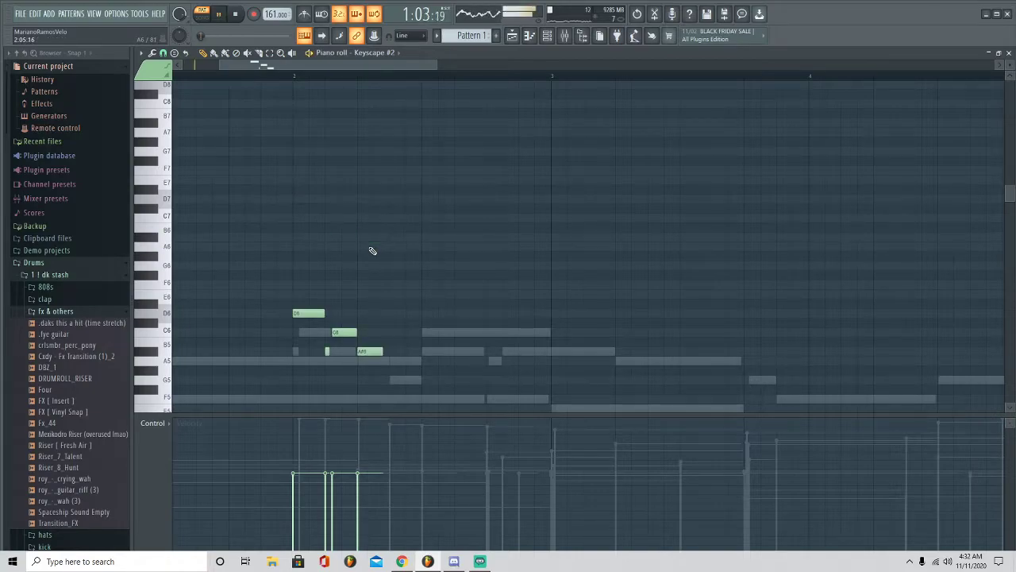
key(space)
key(ctrl+Up)
key(space)
Mute the Sampler, Arcade and Omnisphere channels in the channel rack and play the phrase with the two Keyscape channels
click(547, 35)
key(space)
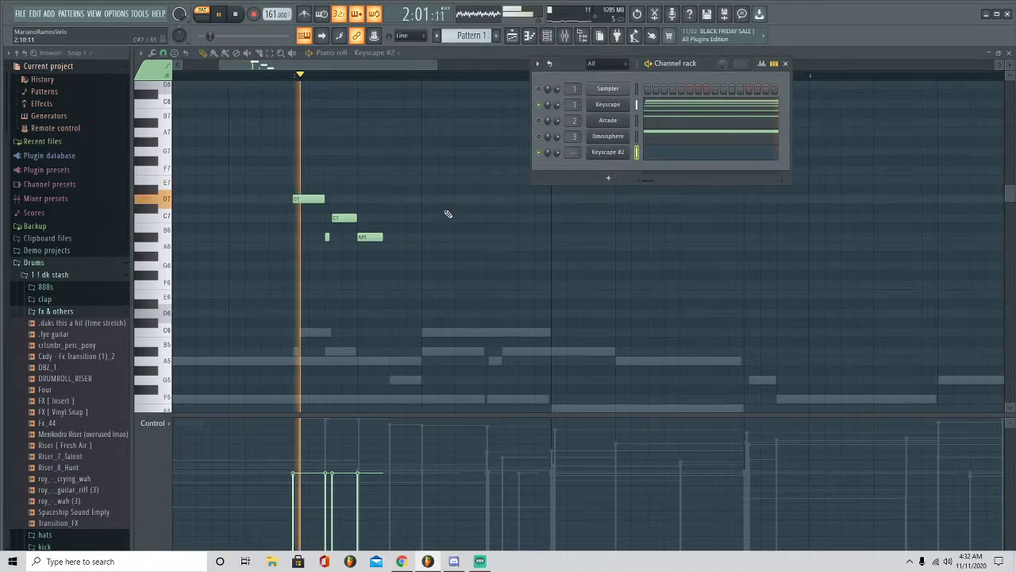
key(space)
Audition the loop with and without the trial phrase in bar 2 and delete all its notes
drag(402, 256, 319, 184)
scroll(345, 184, up, 7)
key(space)
ctrl+click(362, 300)
drag(397, 255, 287, 170)
key(ctrl+a)
key(ctrl+x)
key(space)
key(ctrl+z)
key(space)
key(space)
key(space)
Start the melody at bar 2 with a very short G6, a longer A6 and an F6 at step 5
click(295, 265)
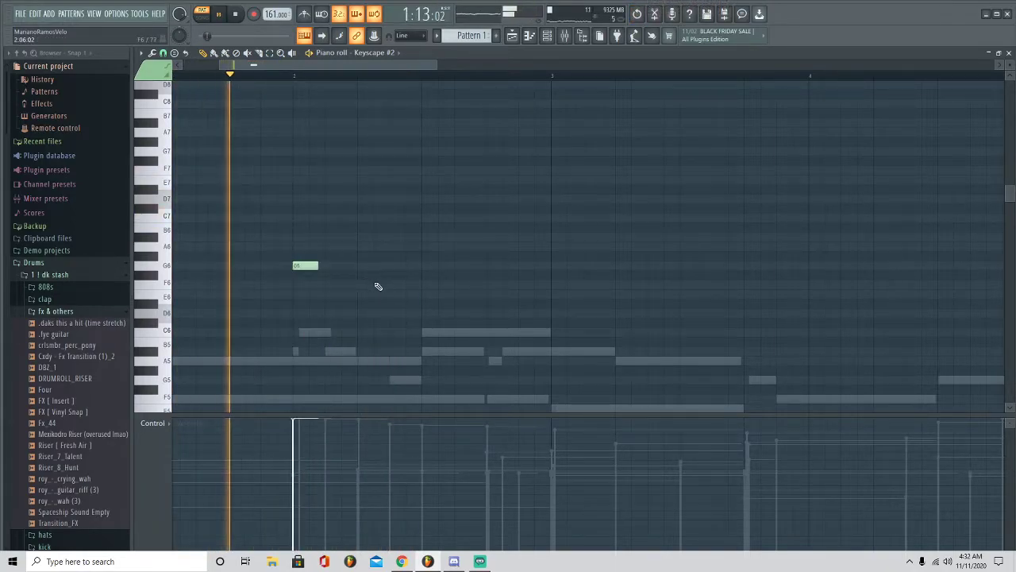
click(302, 247)
key(space)
key(space)
drag(301, 270, 311, 247)
key(space)
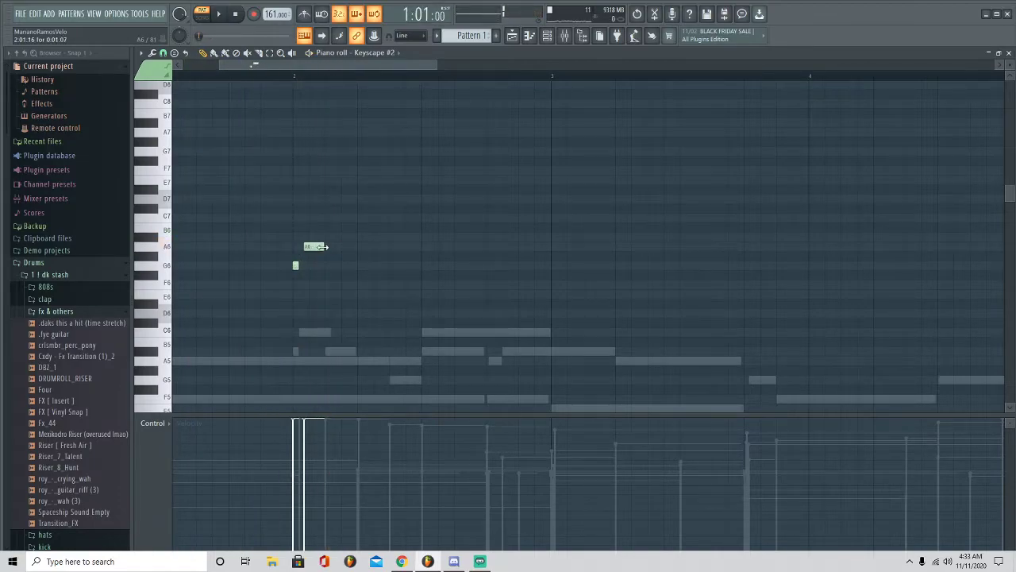
click(328, 237)
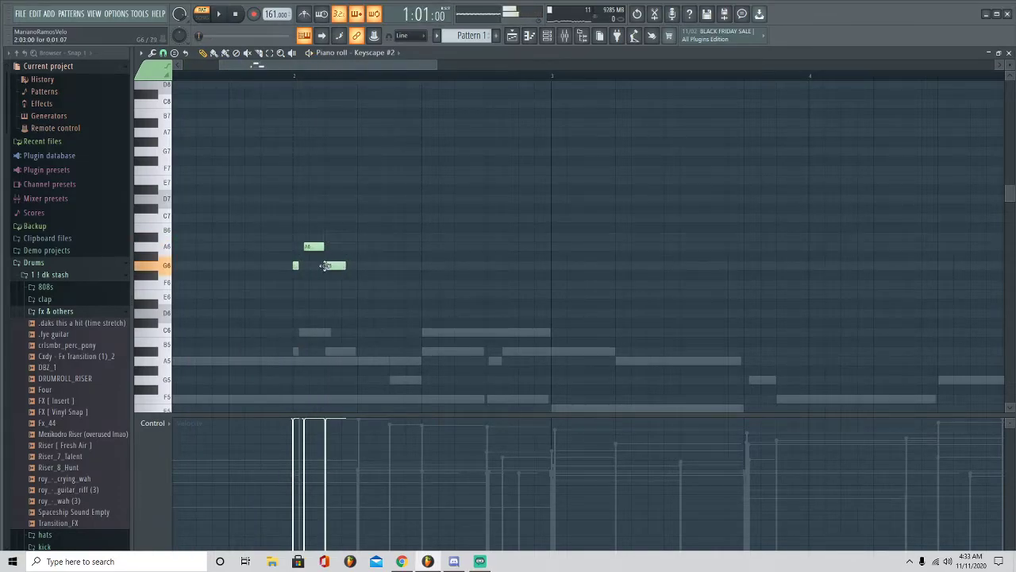
drag(328, 284, 362, 284)
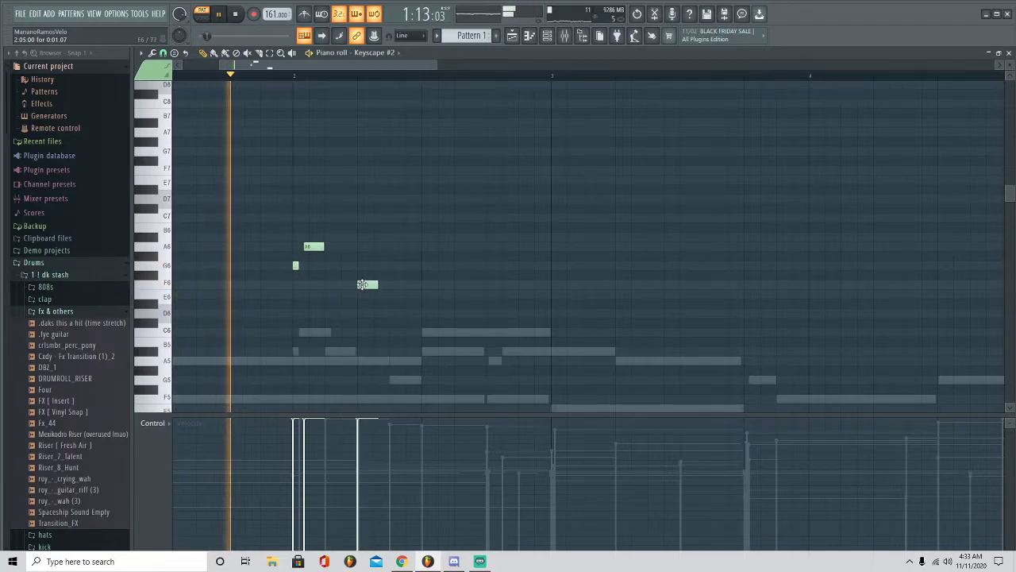
drag(322, 246, 347, 246)
key(space)
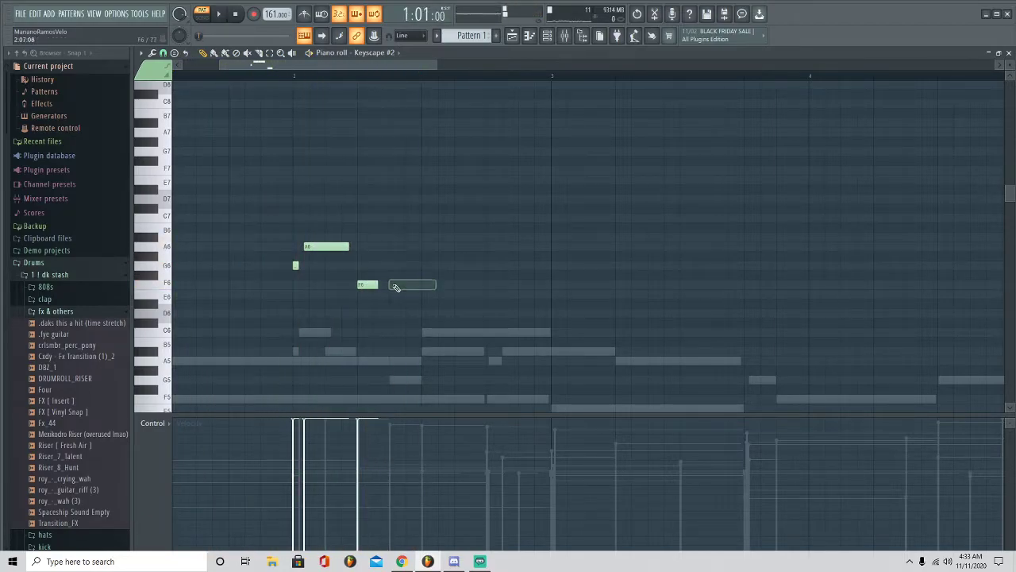
Lengthen the F6 in bar 2, add a short F6 before bar 3, and place D7 and C7 from bar 3
click(460, 284)
key(space)
drag(477, 284, 546, 286)
key(space)
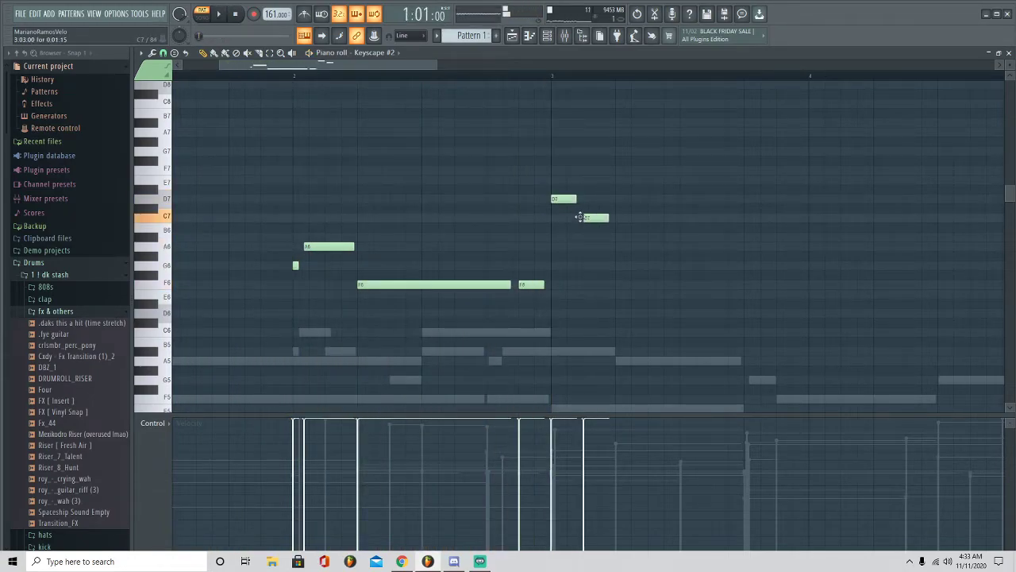
Continue bar 3 with A#6, A6, a very short G6, a longer A6 and an F6 at step 13
click(681, 265)
drag(710, 246, 737, 246)
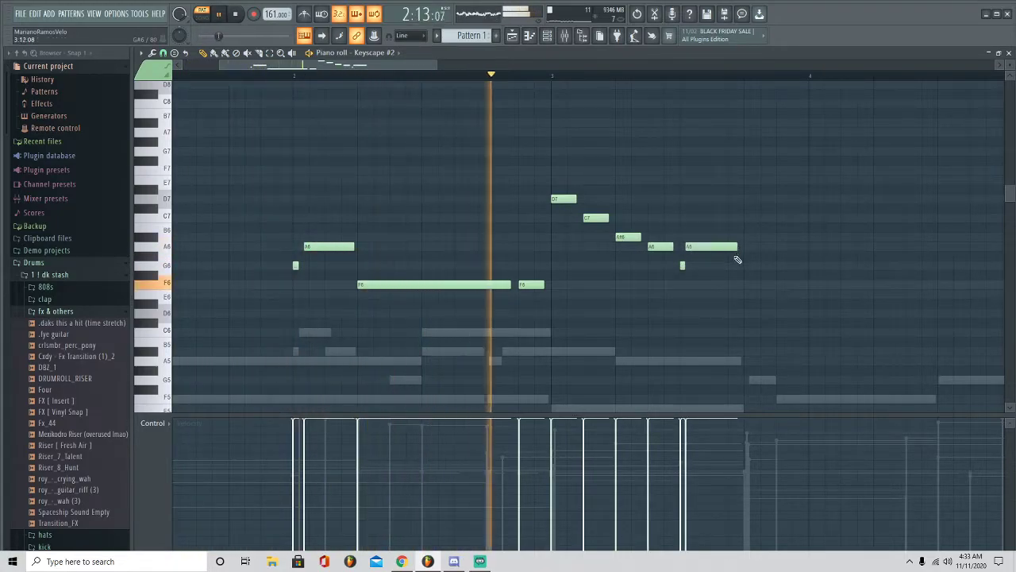
key(space)
click(739, 266)
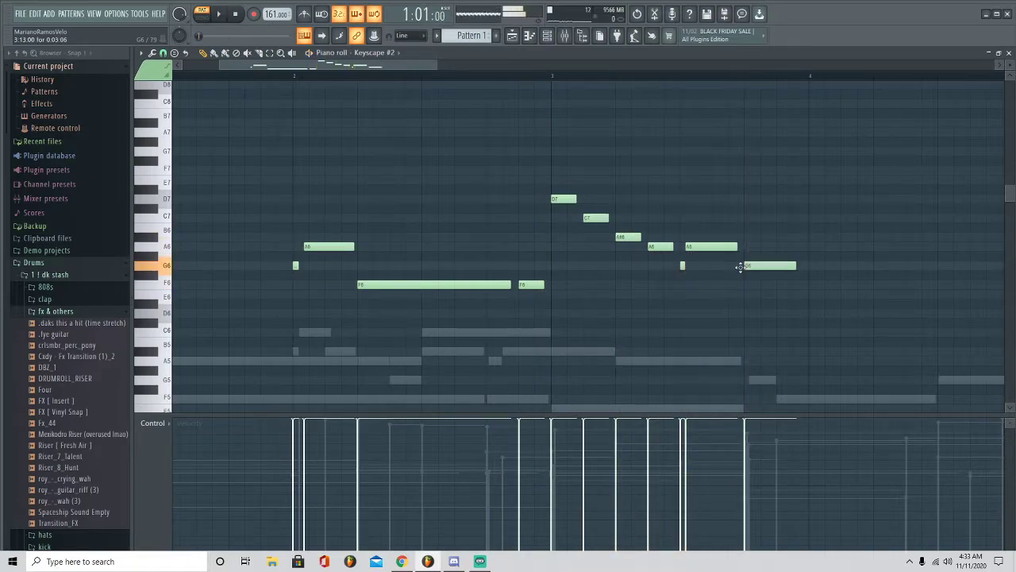
drag(740, 267, 745, 287)
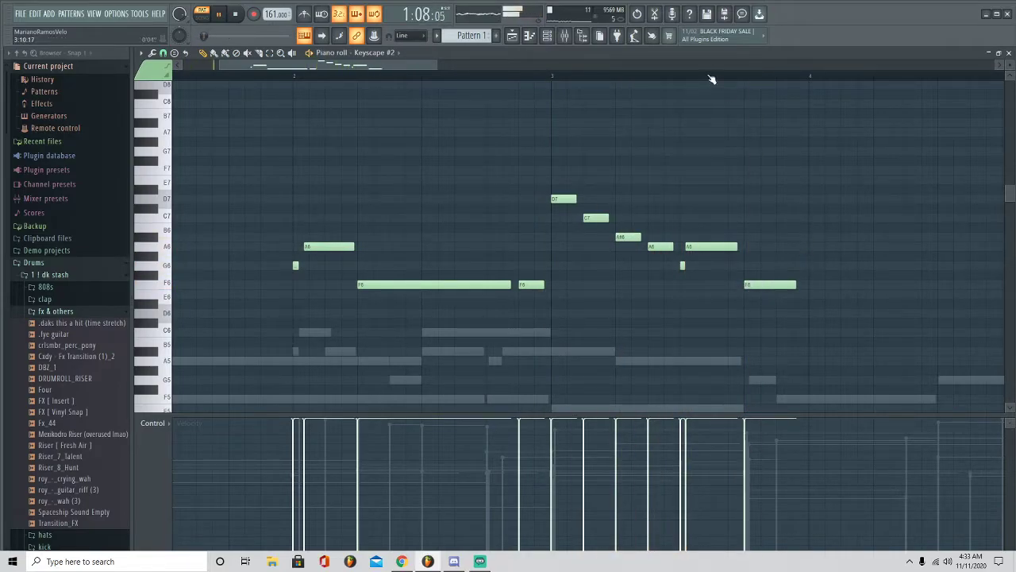
scroll(711, 79, down, 4)
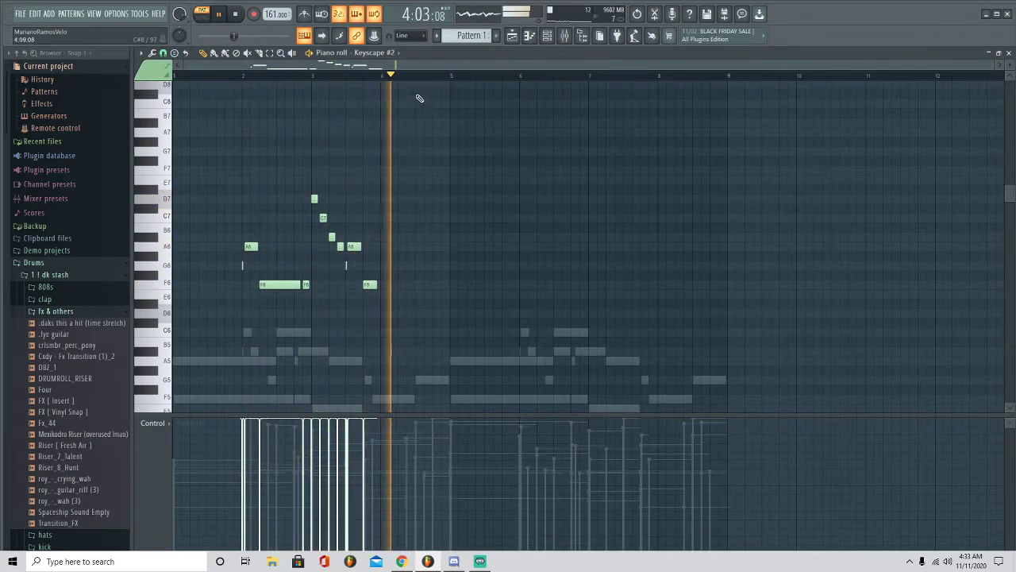
key(space)
Extend the F6 into bar 4, add a G6 at step 9 of bar 4, and audition the result
scroll(404, 103, up, 2)
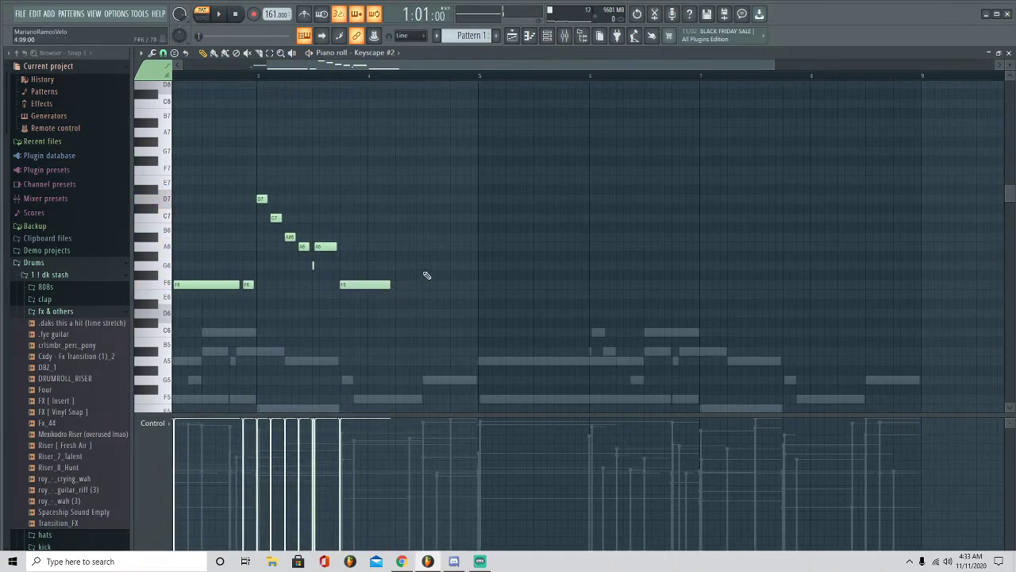
drag(426, 276, 421, 256)
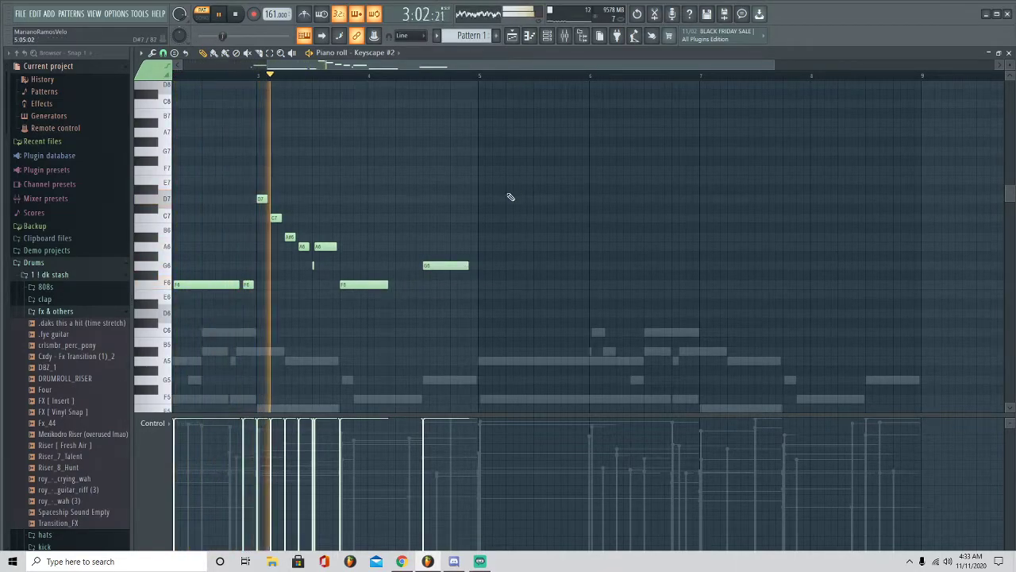
key(space)
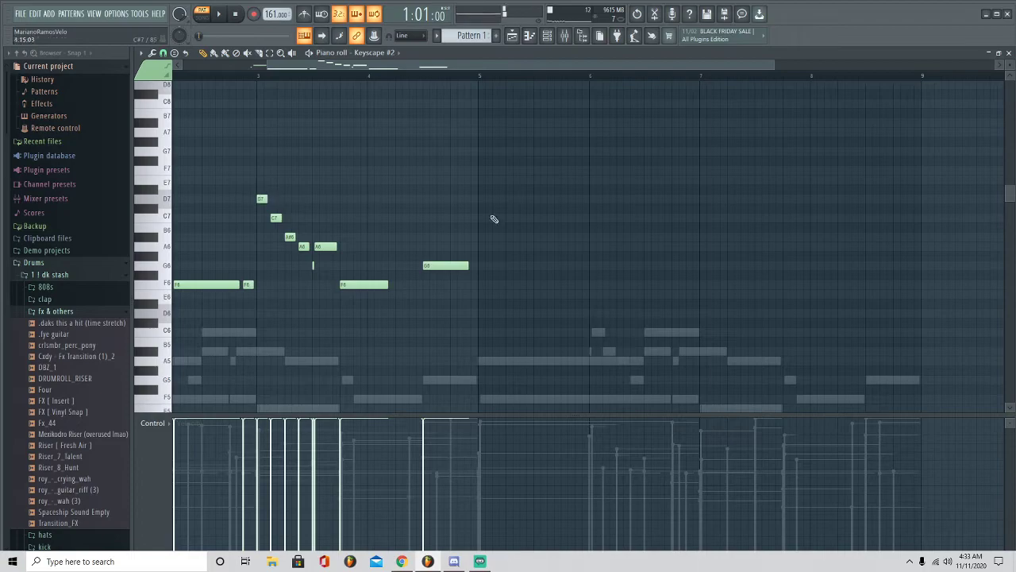
key(space)
key(space)
Try an F6 at step 9 of bar 5 with further notes leading to bar 6, auditioning and deleting them
drag(536, 266, 533, 284)
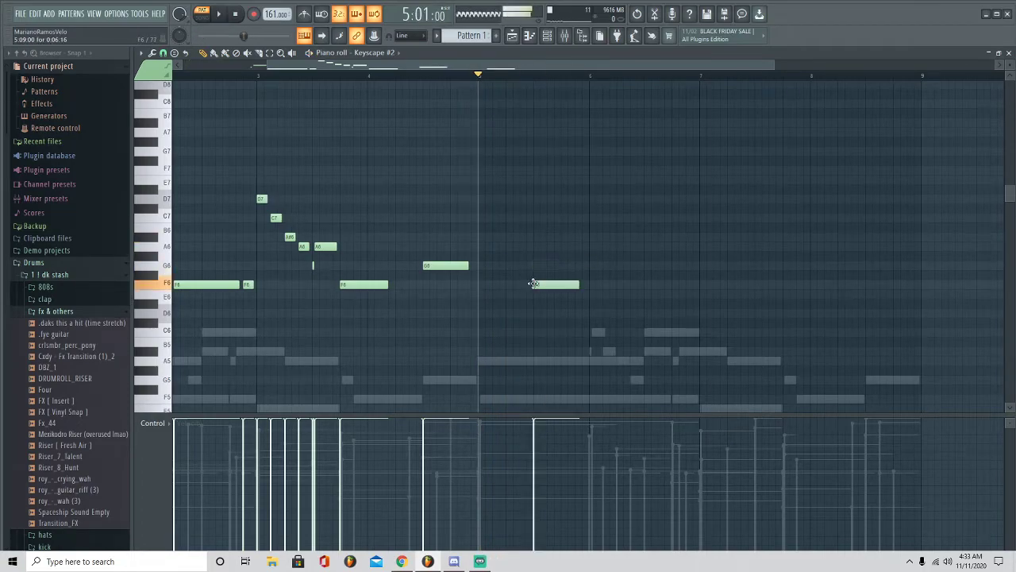
key(space)
key(space)
drag(559, 259, 588, 259)
right_click(608, 260)
drag(561, 307, 620, 264)
key(space)
key(space)
key(space)
key(space)
scroll(601, 94, up, 3)
right_click(621, 266)
right_click(628, 285)
Draw a very short F6 at bar 6 followed by G6, F6, A6 and G6, ending on F6 at bar 7
click(583, 287)
click(592, 265)
key(space)
drag(681, 285, 592, 286)
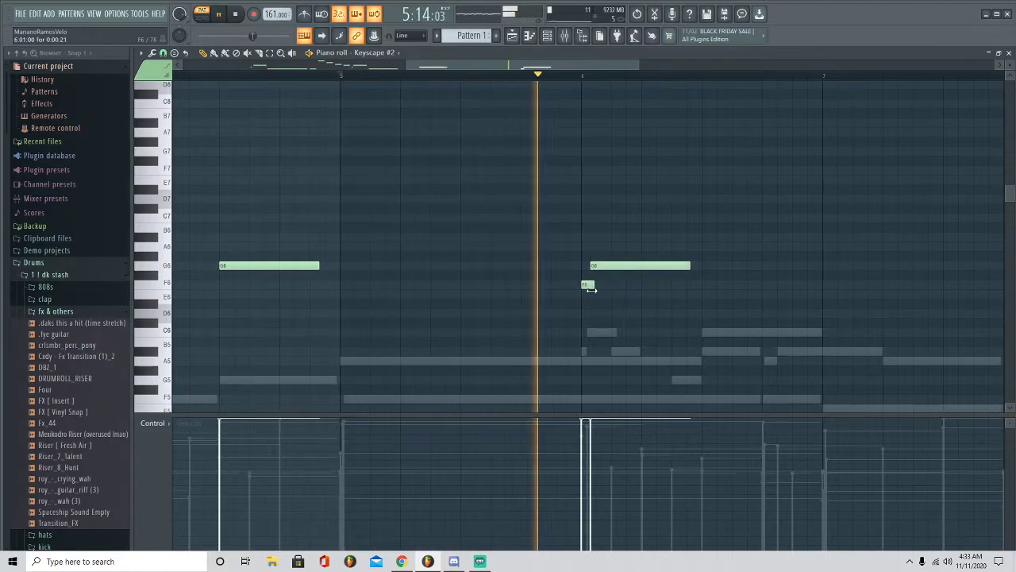
key(space)
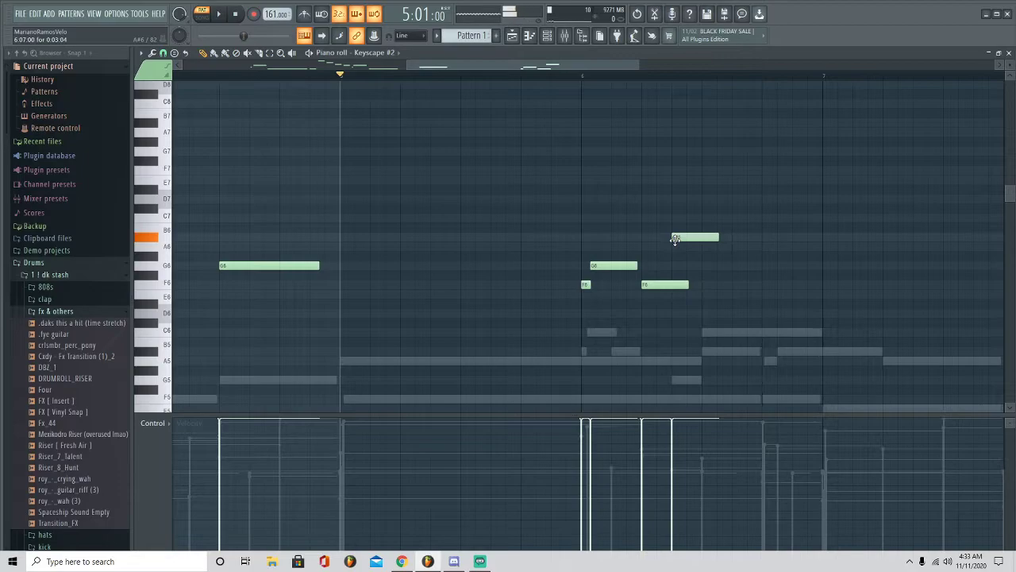
click(705, 247)
key(space)
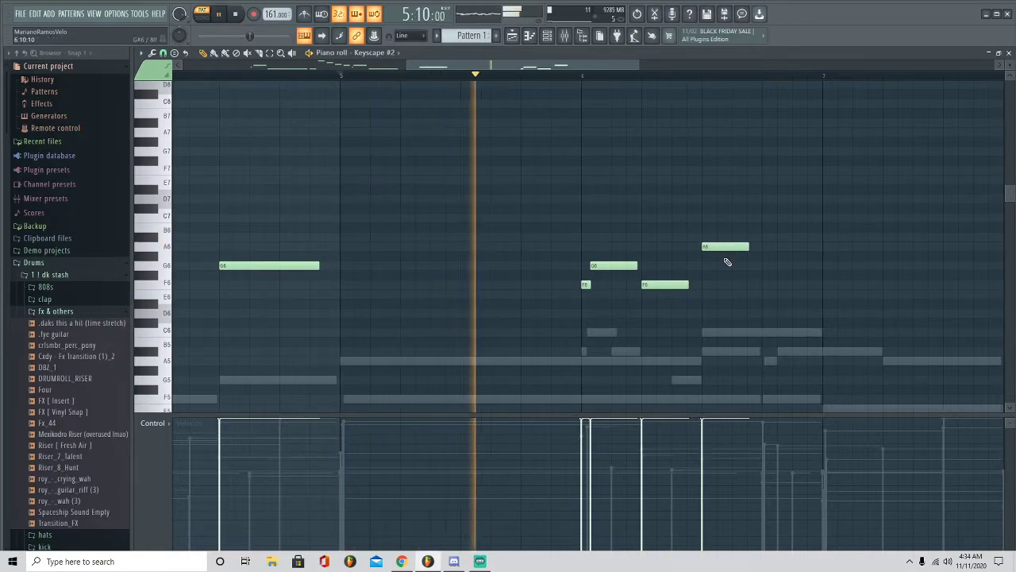
key(space)
click(763, 265)
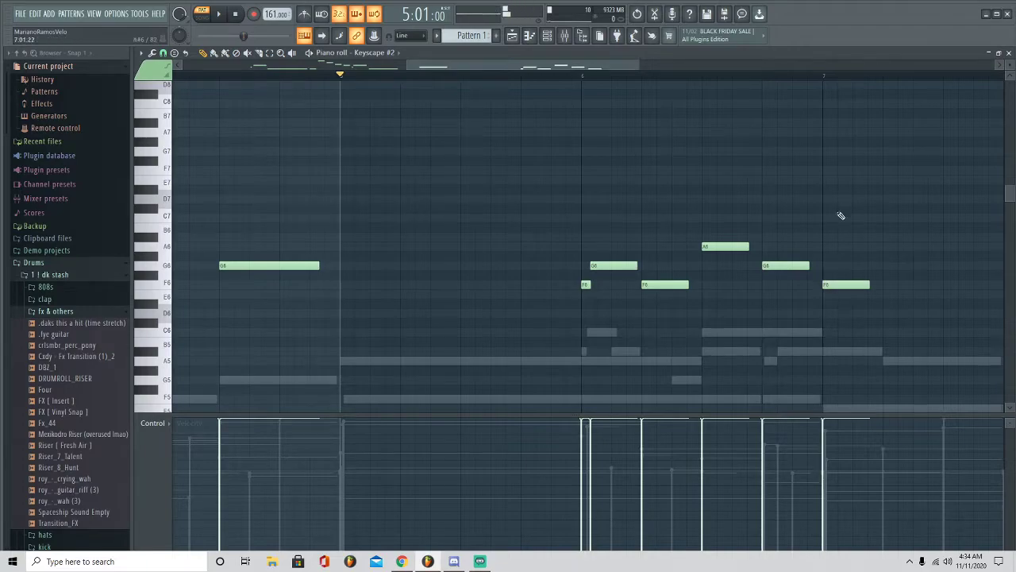
Shorten the F6 at bar 7 and follow it with a rising G6, A6 and a longer A#6
scroll(584, 68, down, 2)
drag(581, 67, 655, 73)
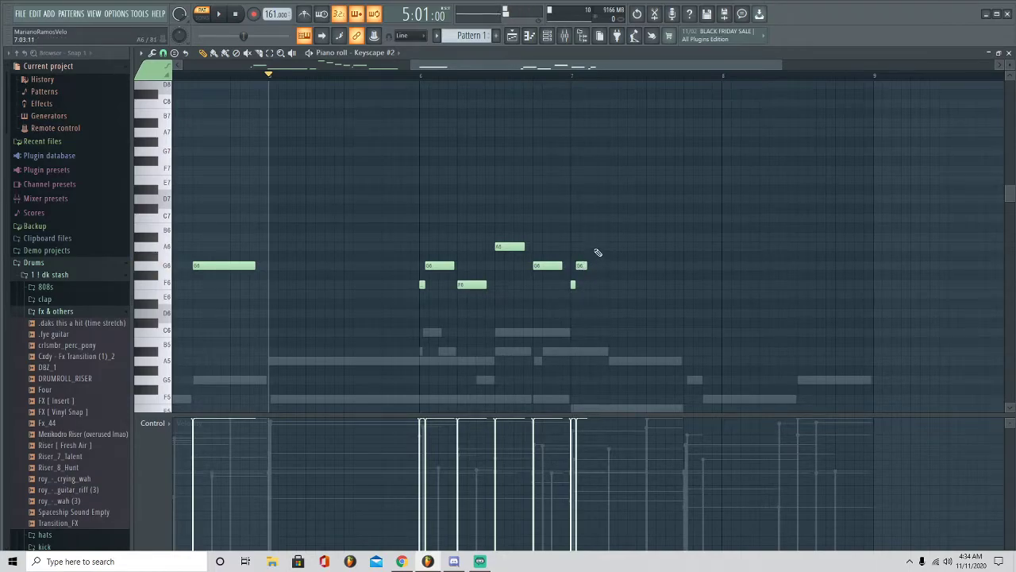
click(612, 237)
key(space)
drag(622, 237, 637, 237)
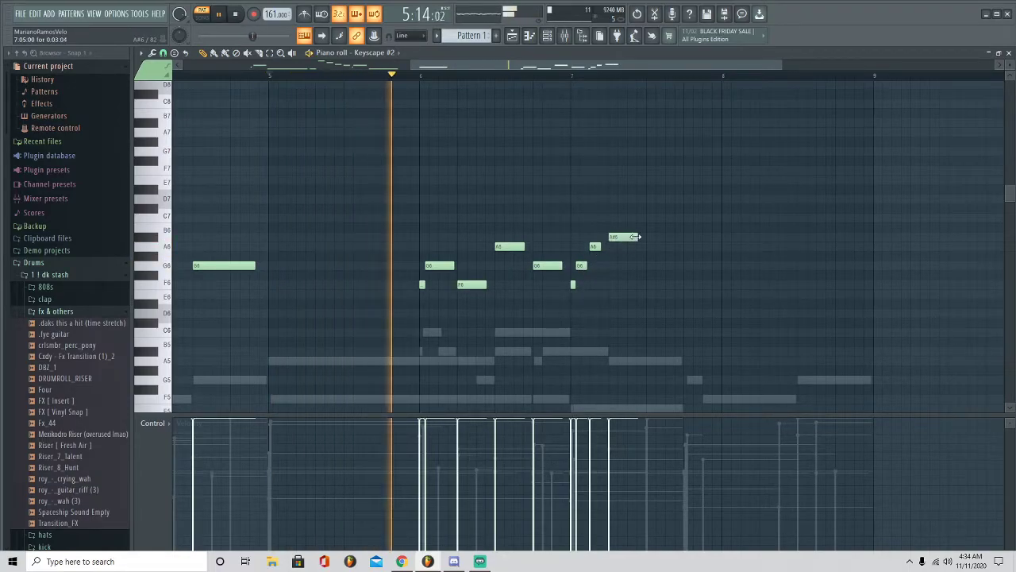
Finish the melody with A6 at step 9 and a long G6 at step 13 of bar 7, and F6 in bar 8
click(655, 246)
key(space)
click(684, 266)
drag(692, 284, 694, 249)
key(space)
click(739, 286)
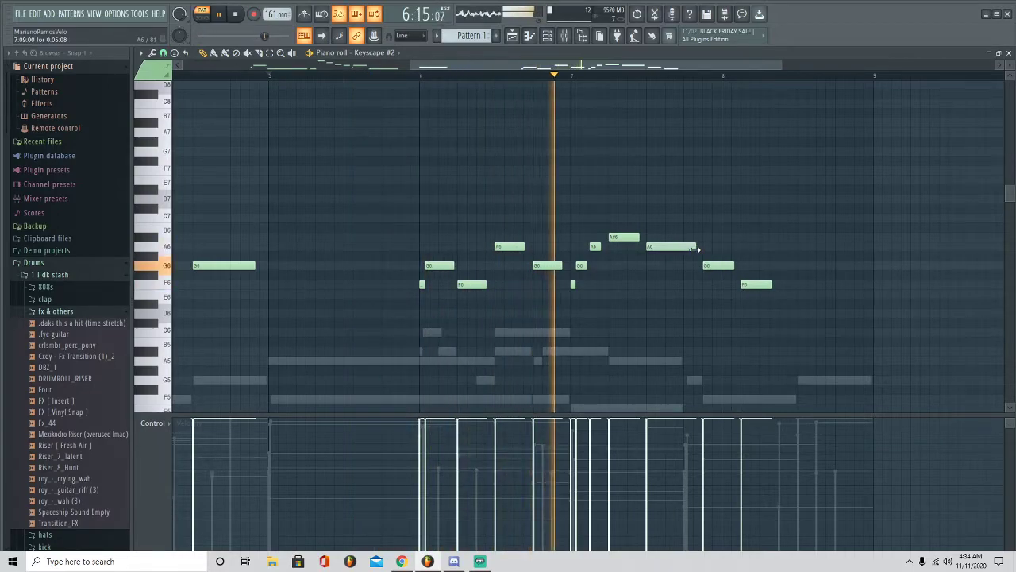
drag(770, 285, 797, 285)
key(space)
drag(708, 267, 752, 266)
key(space)
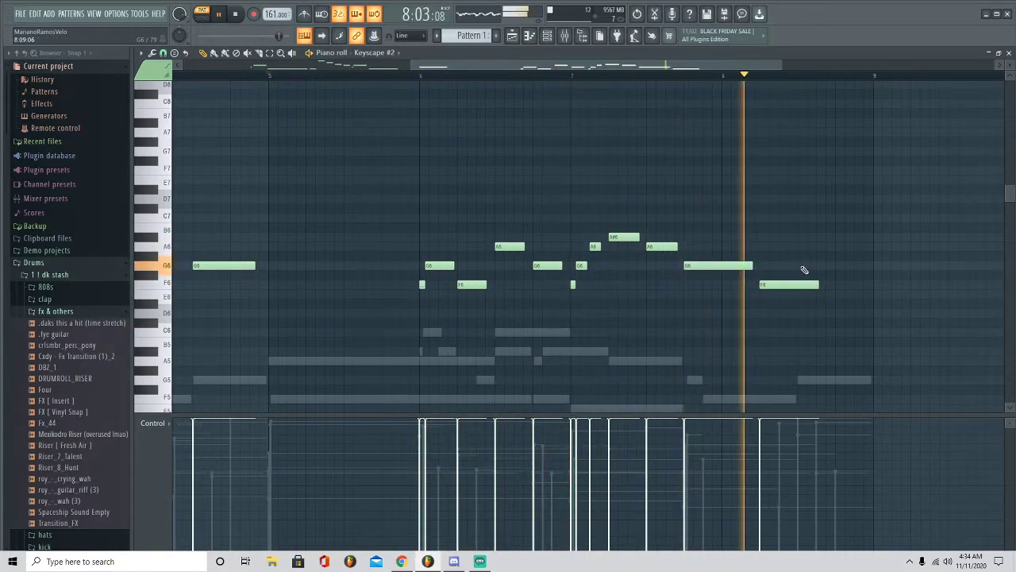
Lower the velocities of the very short G6 notes in bars 2 and 3 of the Keyscape #2 melody
key(space)
scroll(467, 75, down, 2)
scroll(466, 75, down, 1)
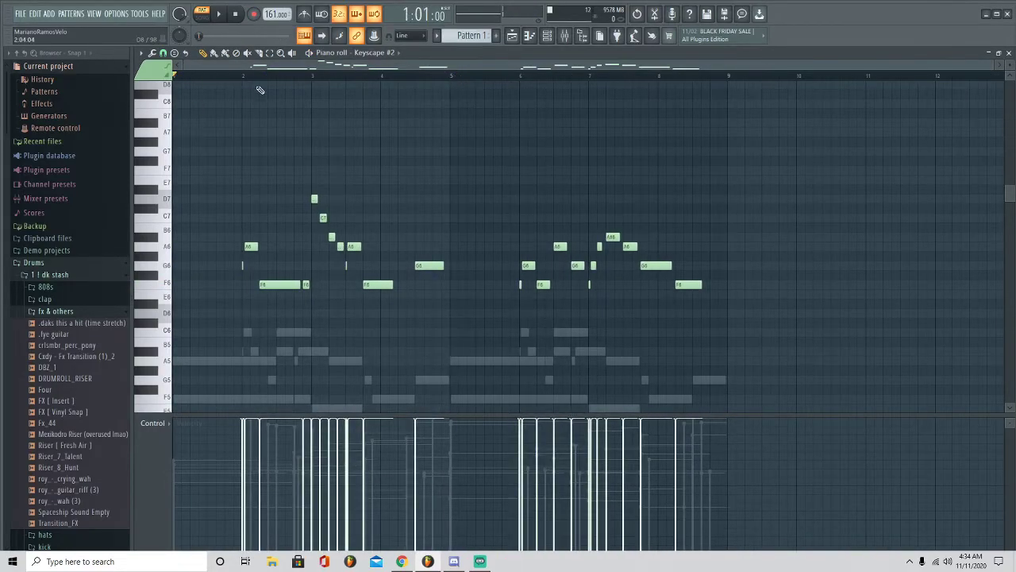
scroll(254, 75, up, 3)
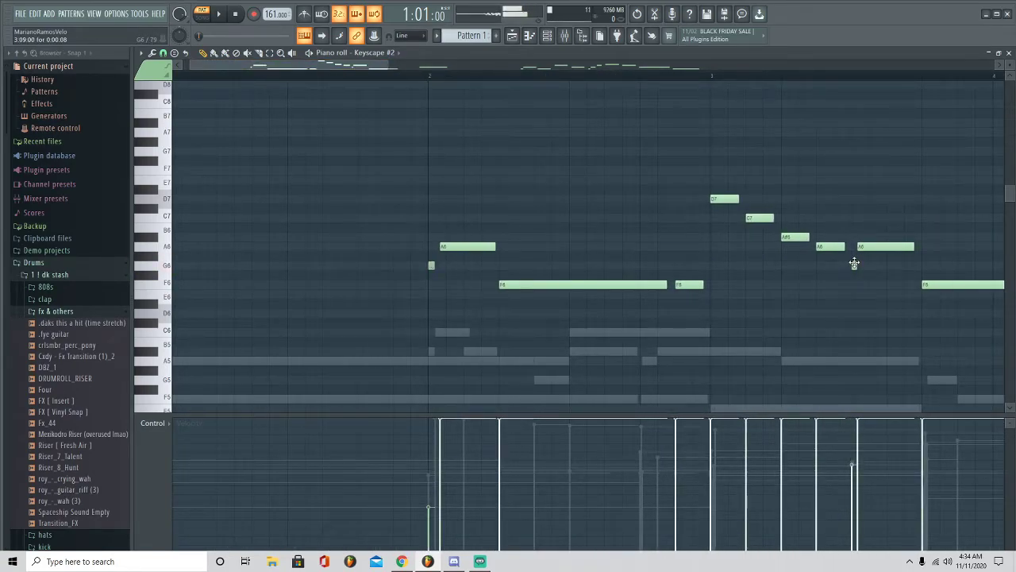
key(space)
key(space)
key(space)
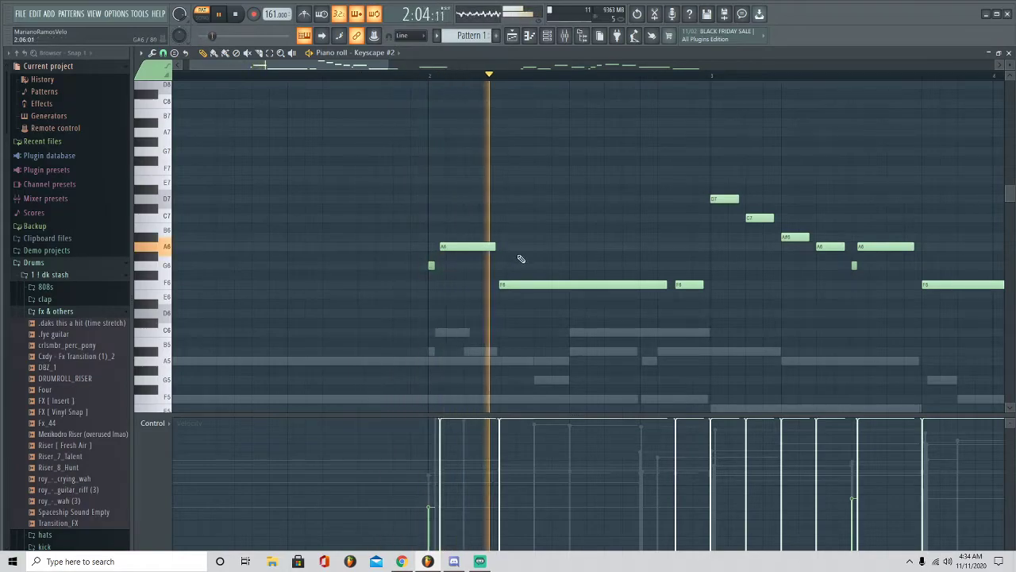
Lower the velocities from the A6 in bar 2 to the C7 in bar 3, and insert a very short A#6 just before that C7
key(space)
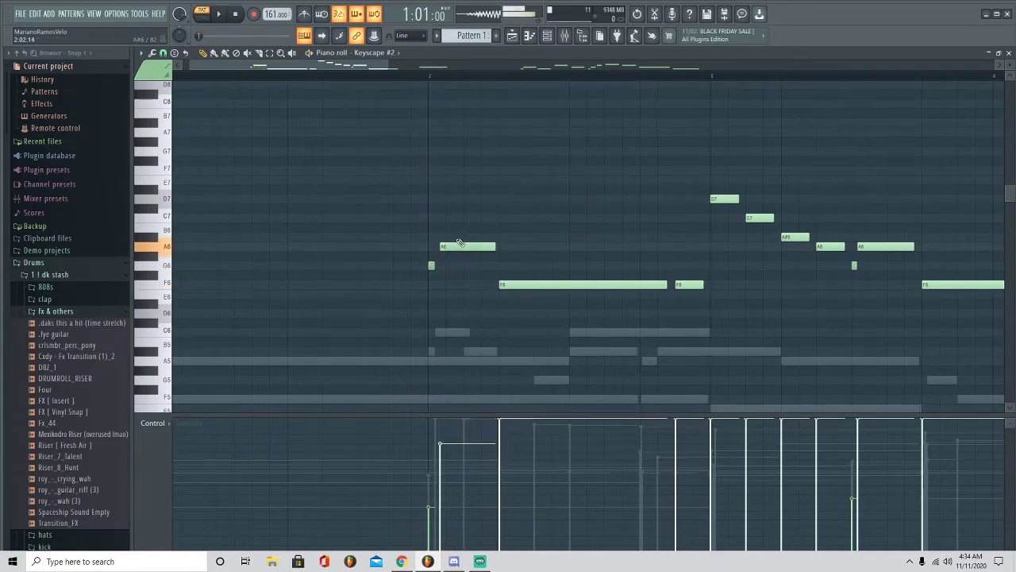
click(541, 284)
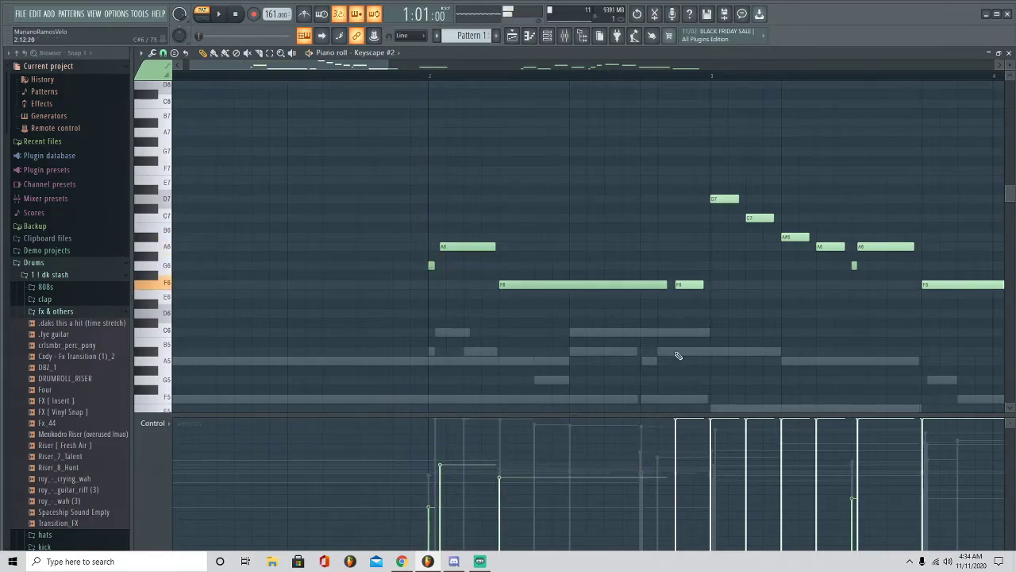
key(space)
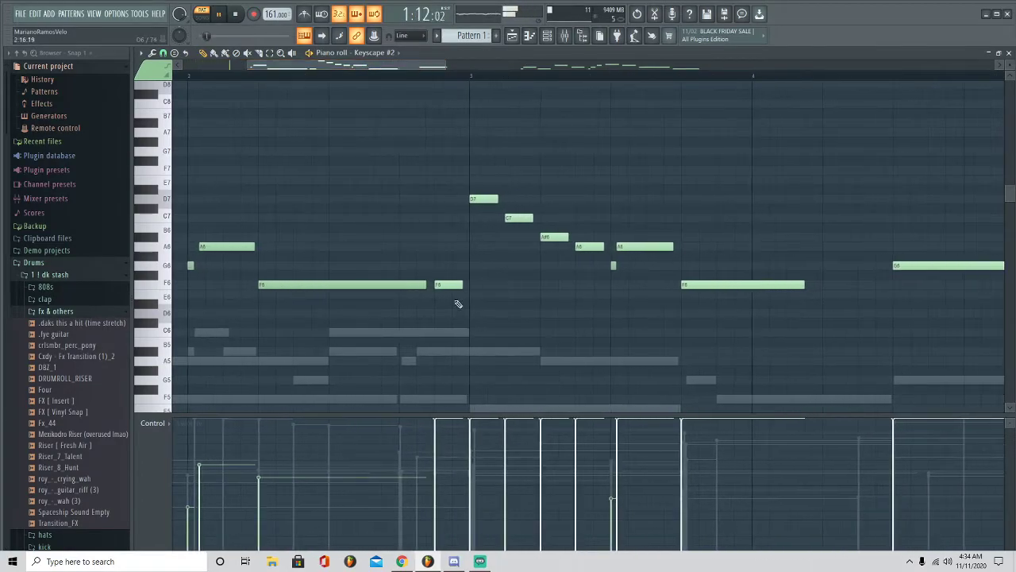
key(space)
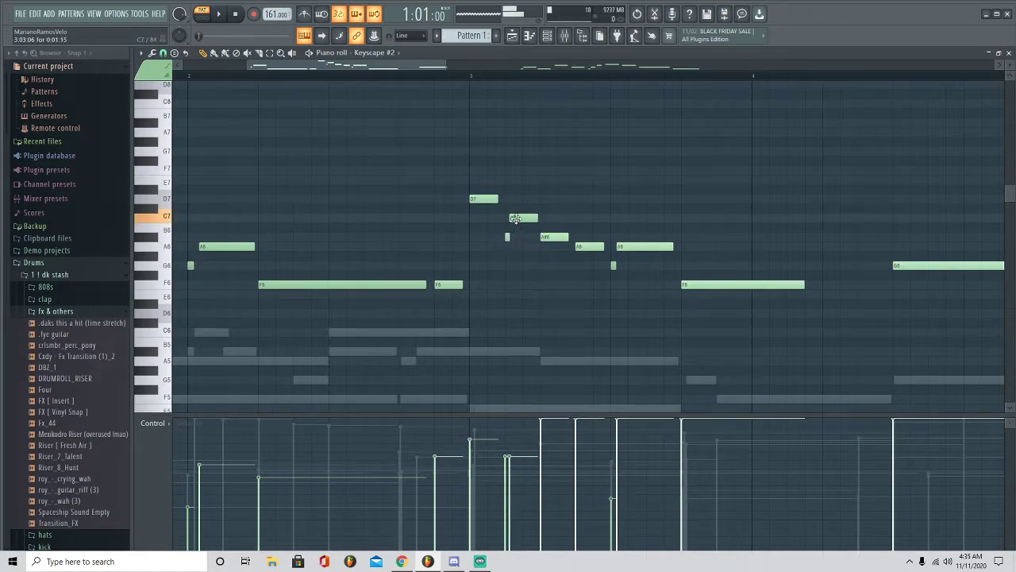
Lower the velocities of the A#6, the two A6 notes and the long F6 in bar 3
scroll(548, 236, down, 5)
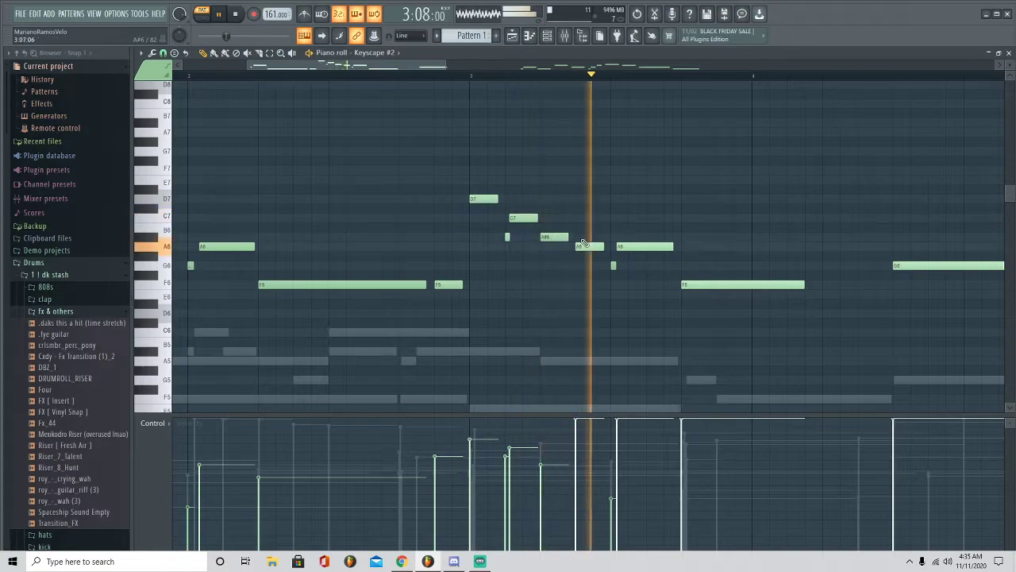
key(space)
scroll(593, 246, down, 5)
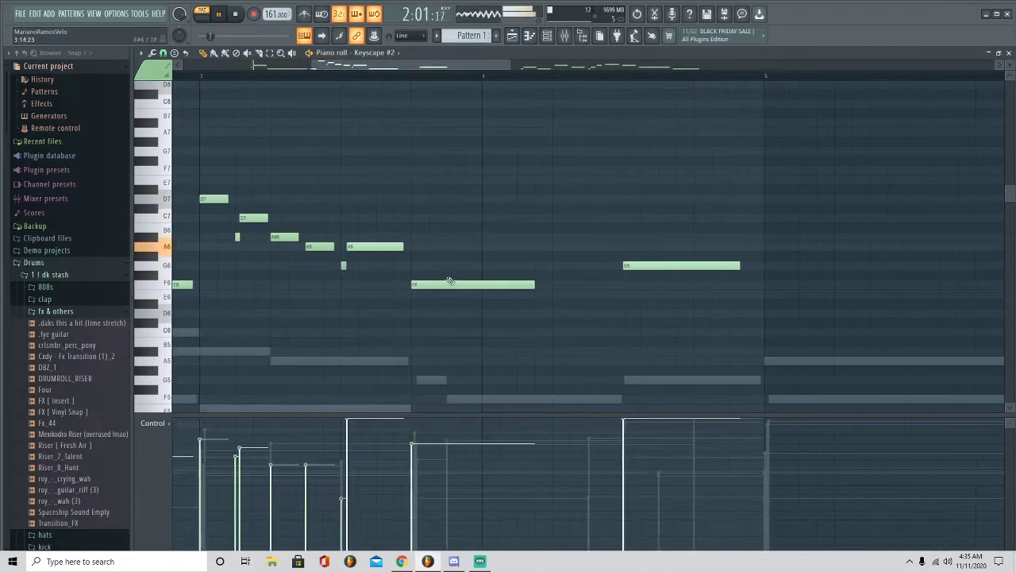
scroll(368, 246, down, 3)
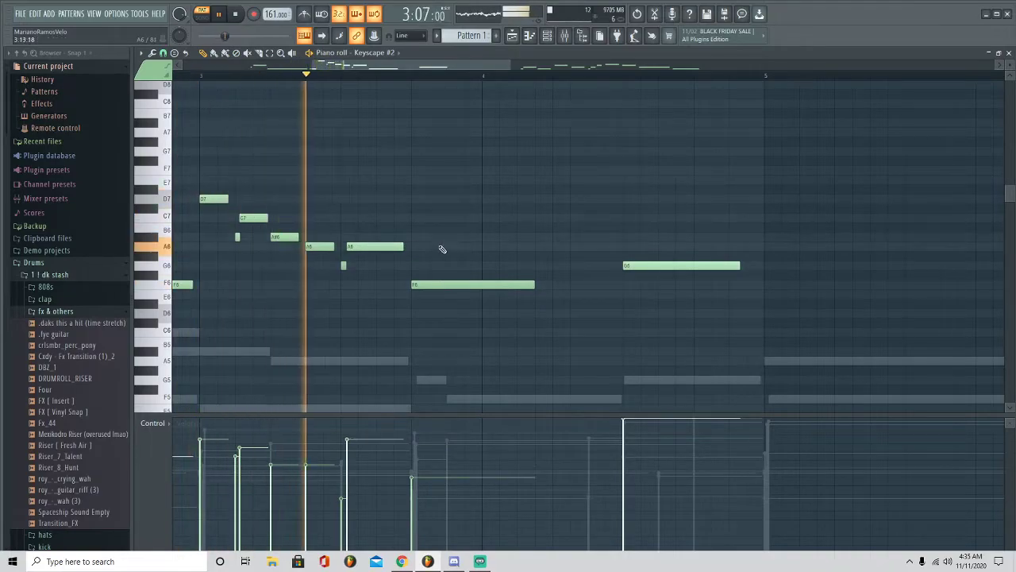
Shift the long G6 in bar 4 slightly later, add a very short F6 before it, and lower the velocity of both
key(space)
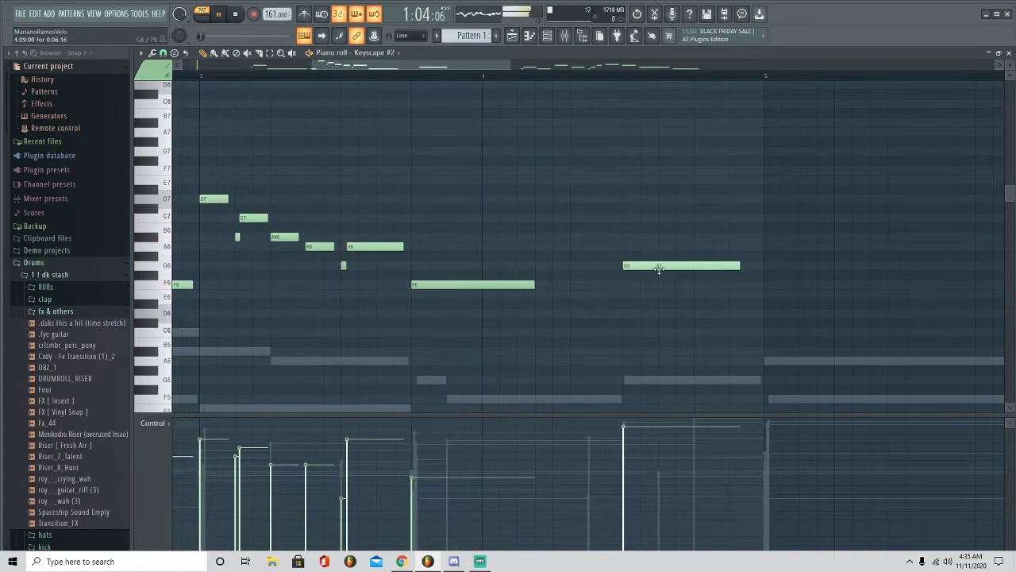
drag(642, 266, 644, 265)
key(space)
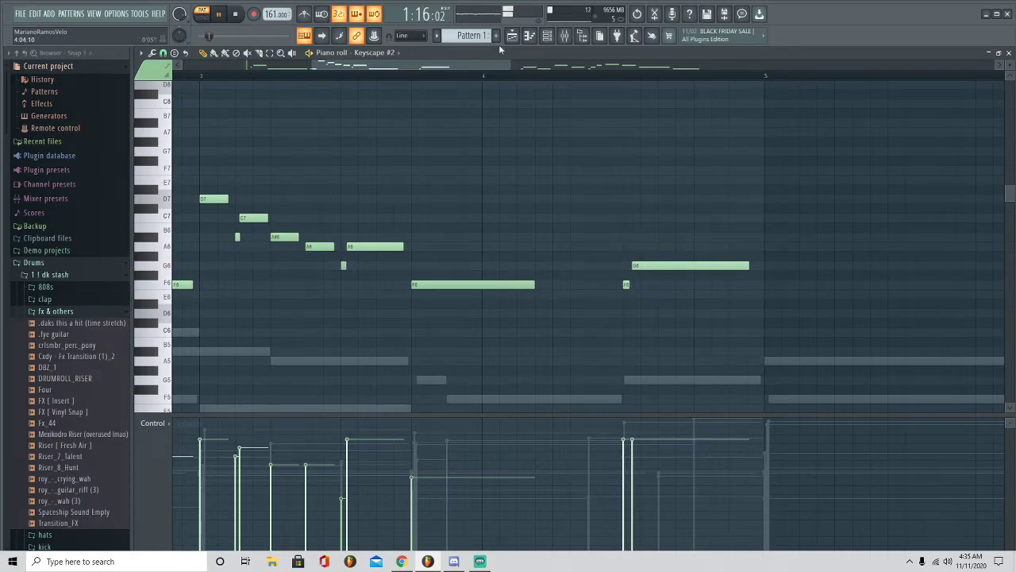
Vary the velocities of the melody notes in bars 6 and 7, lowering each below maximum
scroll(514, 57, down, 4)
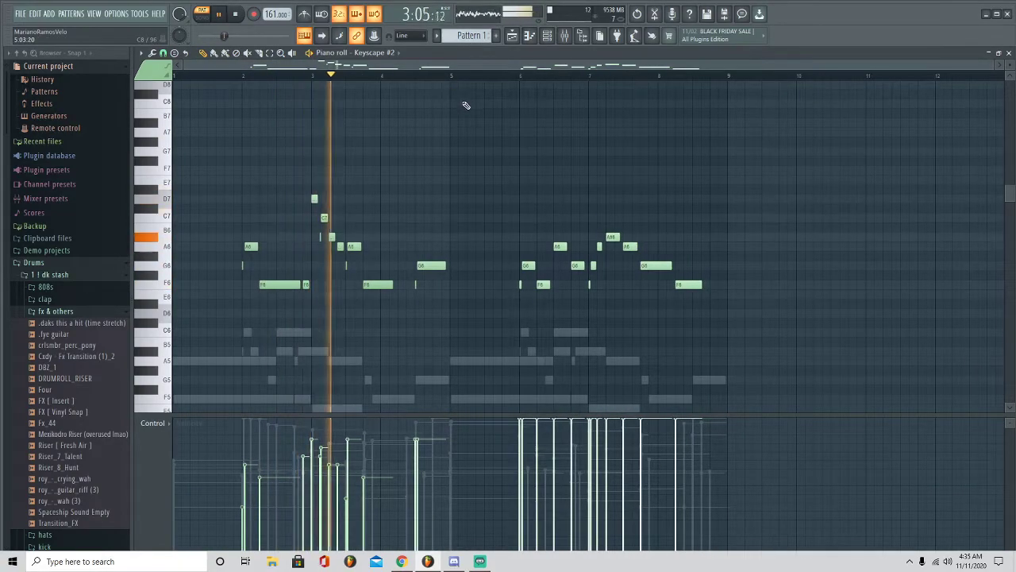
scroll(466, 78, up, 4)
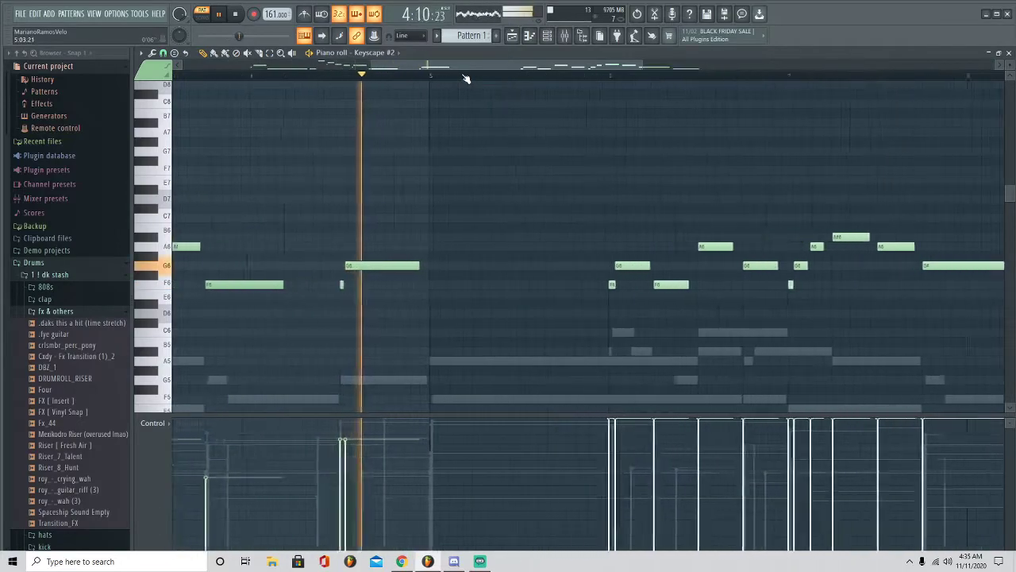
scroll(466, 79, up, 2)
key(space)
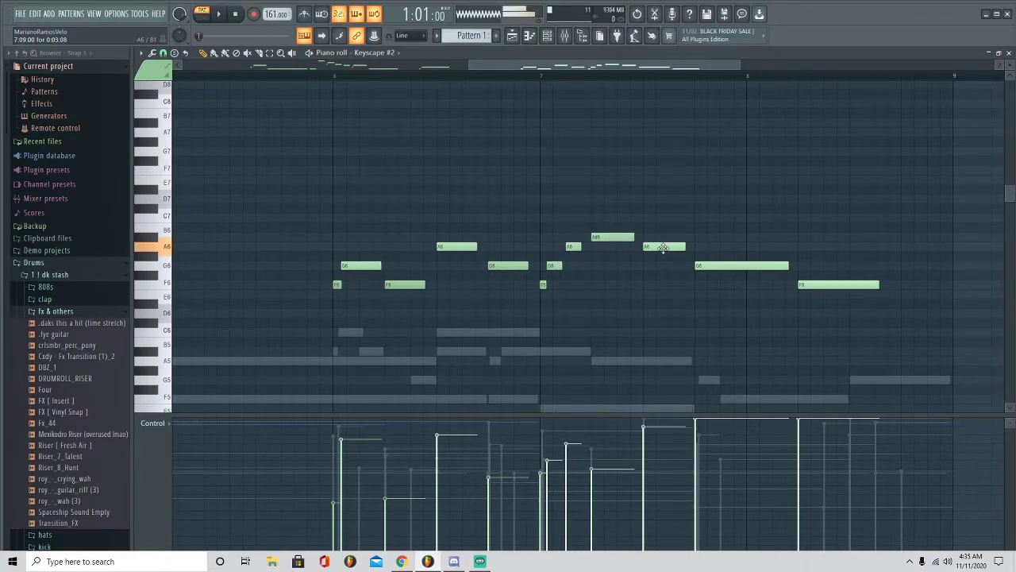
scroll(723, 268, down, 3)
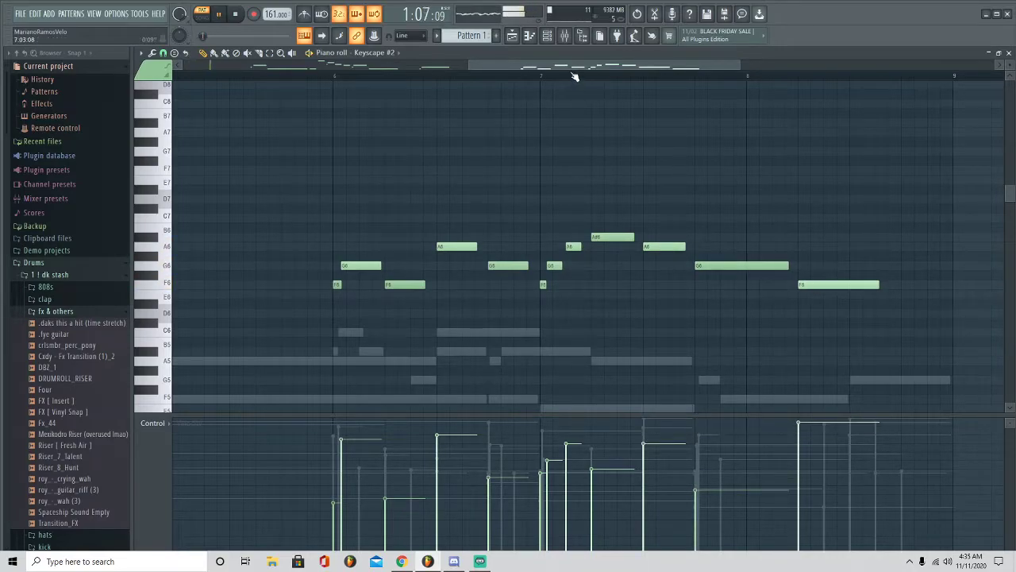
Select all the melody notes, raise their velocities slightly together and clear the selection
scroll(574, 77, down, 3)
key(ctrl+a)
scroll(349, 195, up, 3)
key(ctrl+d)
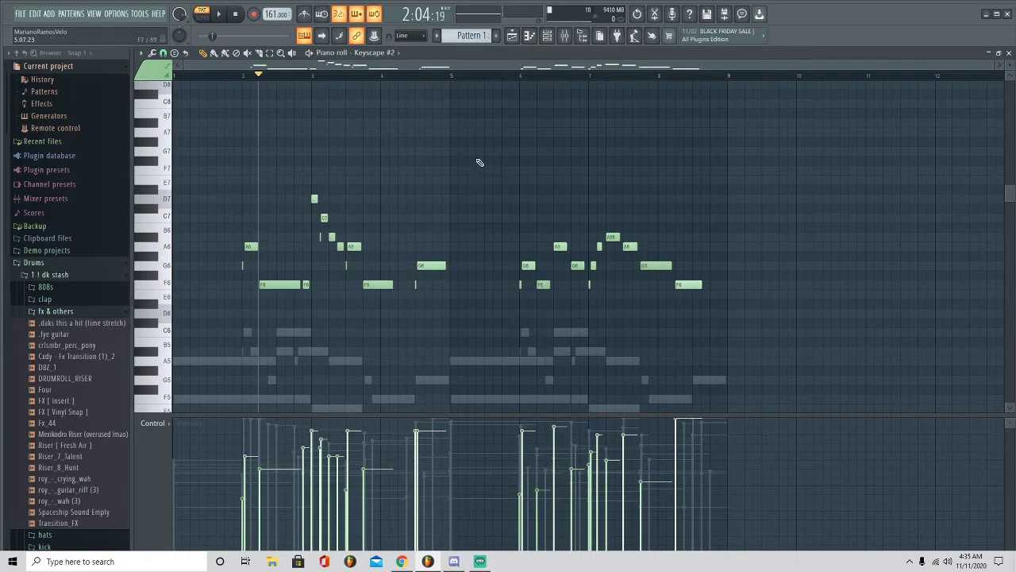
Set the Keyscape #2 channel volume to 89% in the channel rack while the loop plays
key(space)
click(547, 35)
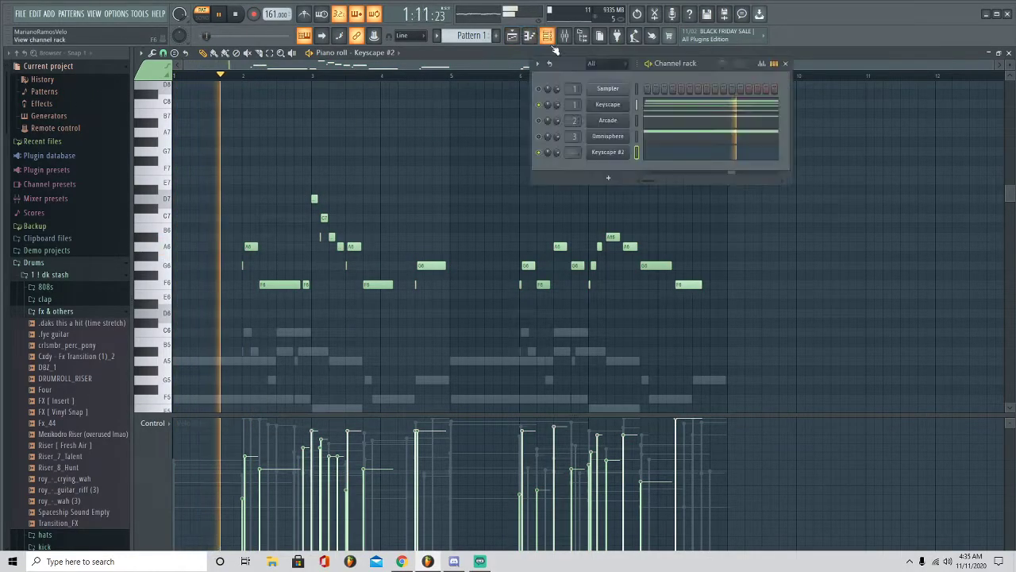
drag(554, 154, 554, 144)
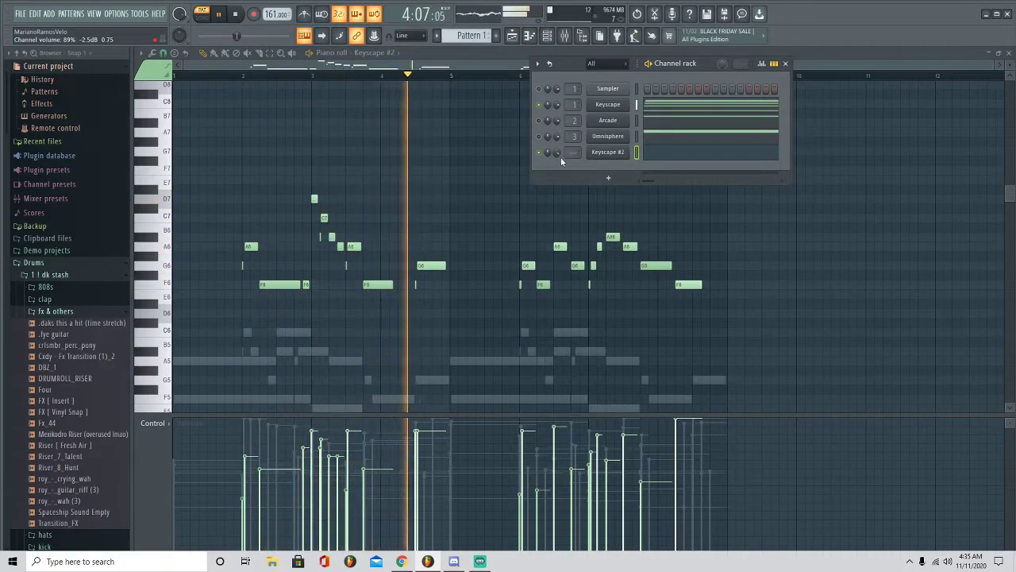
click(785, 63)
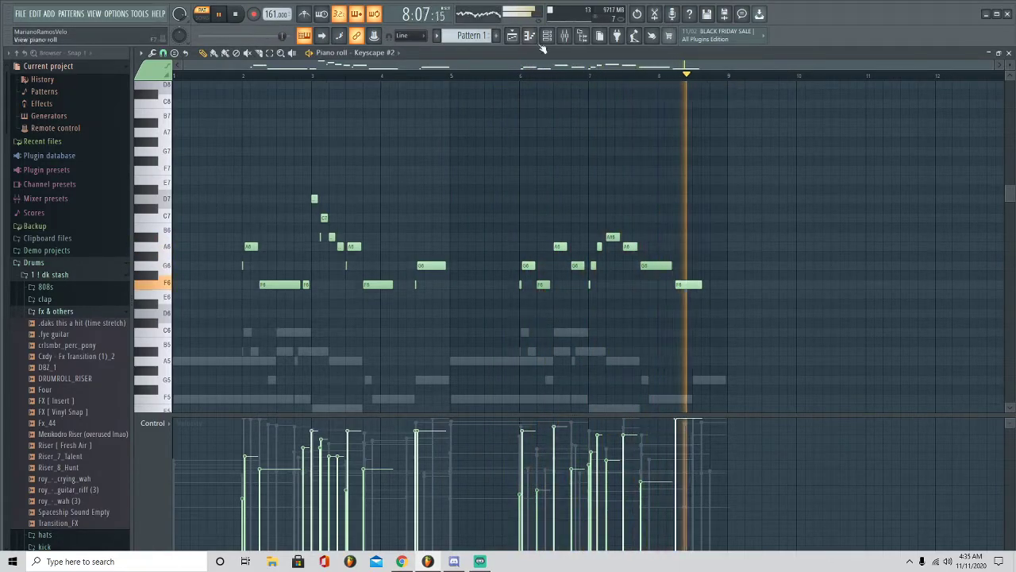
Route the Keyscape #2 channel to mixer track 4, unmute all the channels and play the full loop
key(space)
key(F6)
key(space)
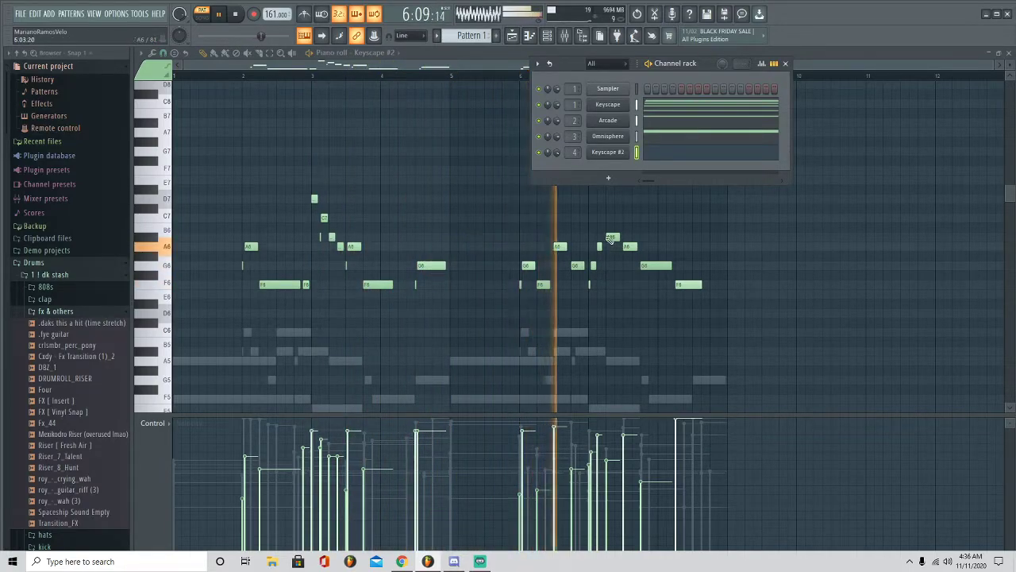
click(481, 561)
click(481, 561)
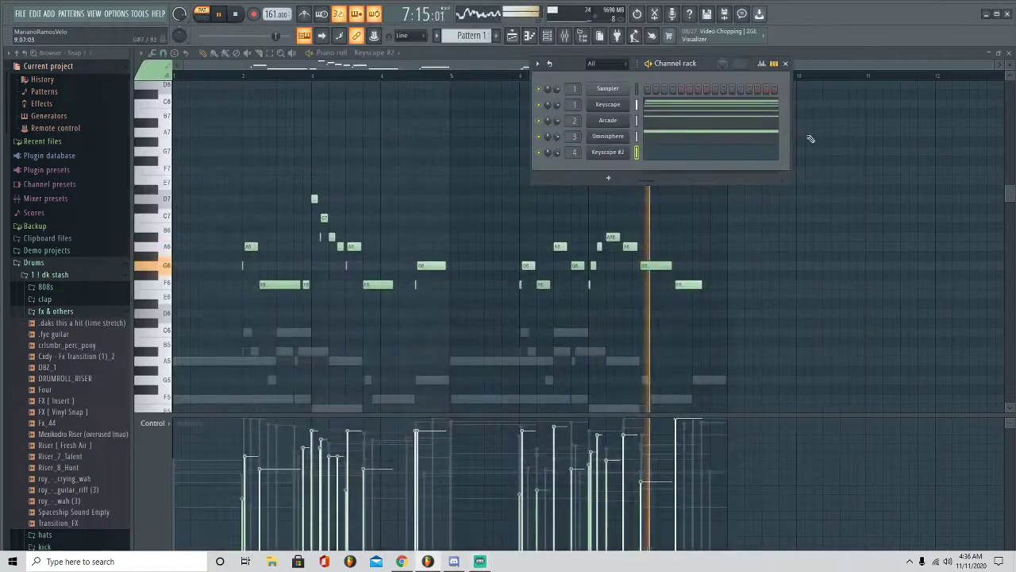
click(978, 74)
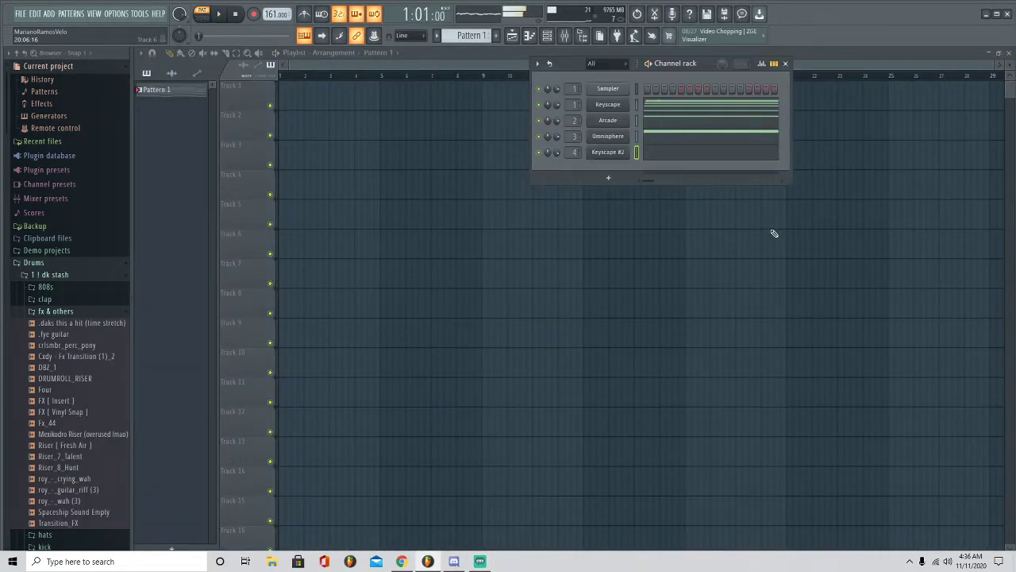
Load ValhallaVintageVerb on mixer Insert 1 with a mix of about 20%, and set the track's stereo separation to 66% separated
click(562, 36)
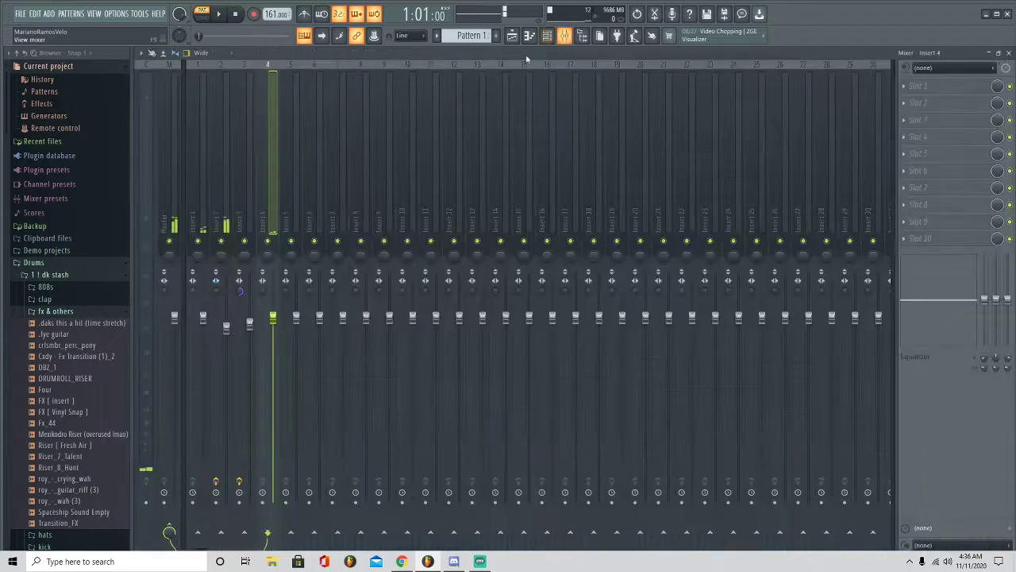
click(208, 250)
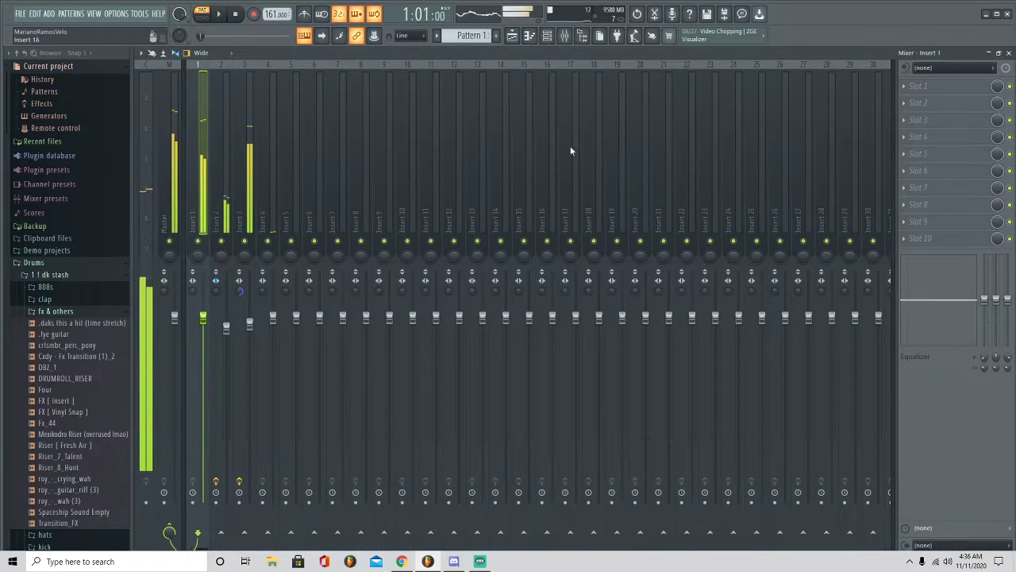
click(914, 86)
click(748, 285)
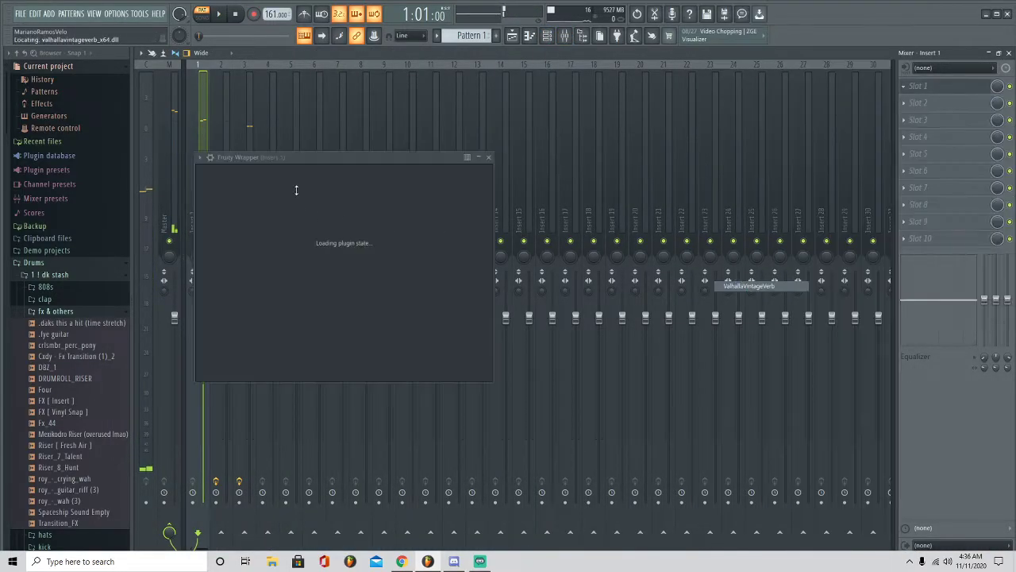
key(space)
drag(227, 242, 230, 248)
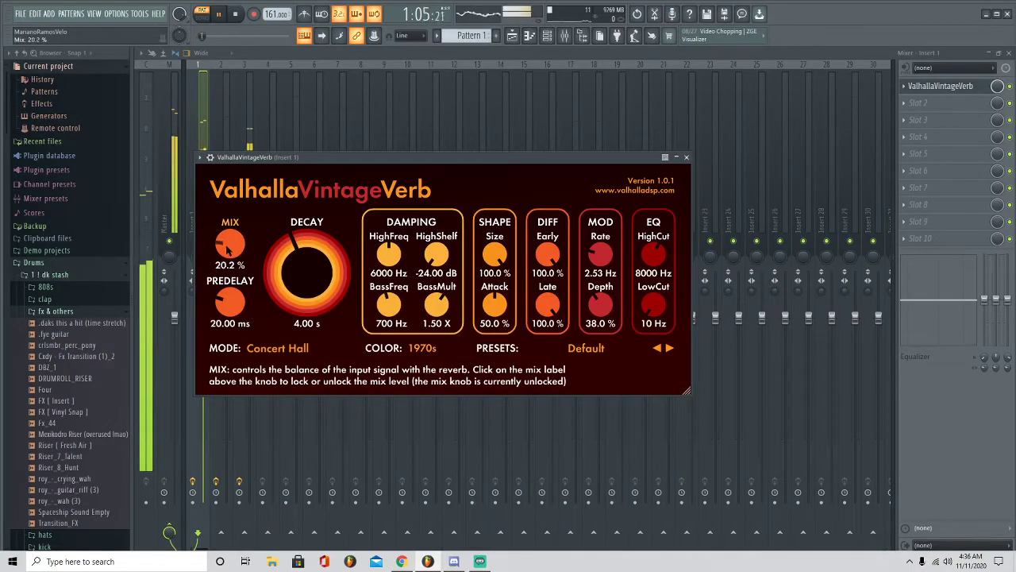
click(686, 156)
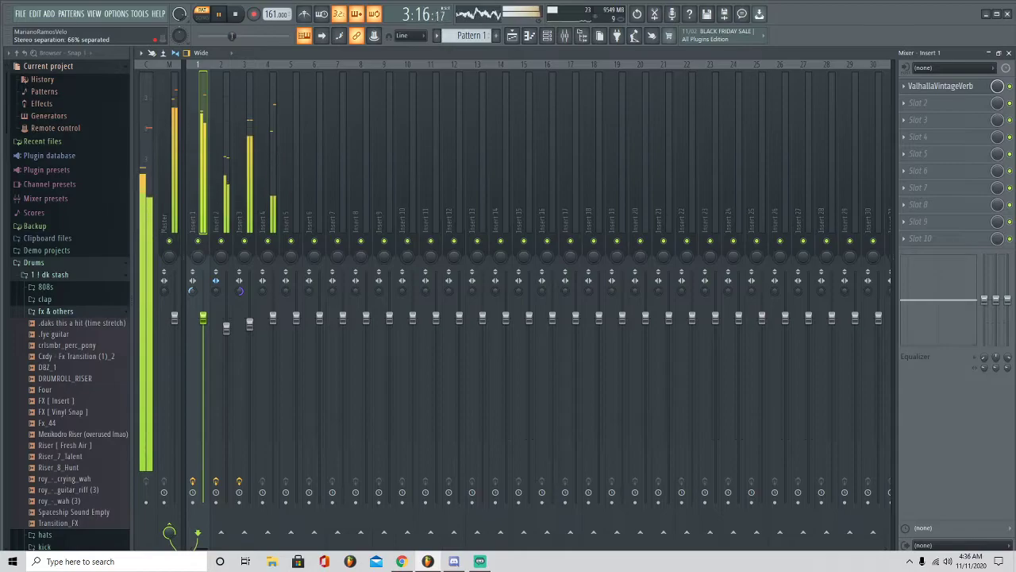
Add Fruity Parametric EQ 2 to Insert 1 and cut the lows with band 1 at Steep 8, -18 dB, about 80 Hz
click(929, 107)
click(750, 18)
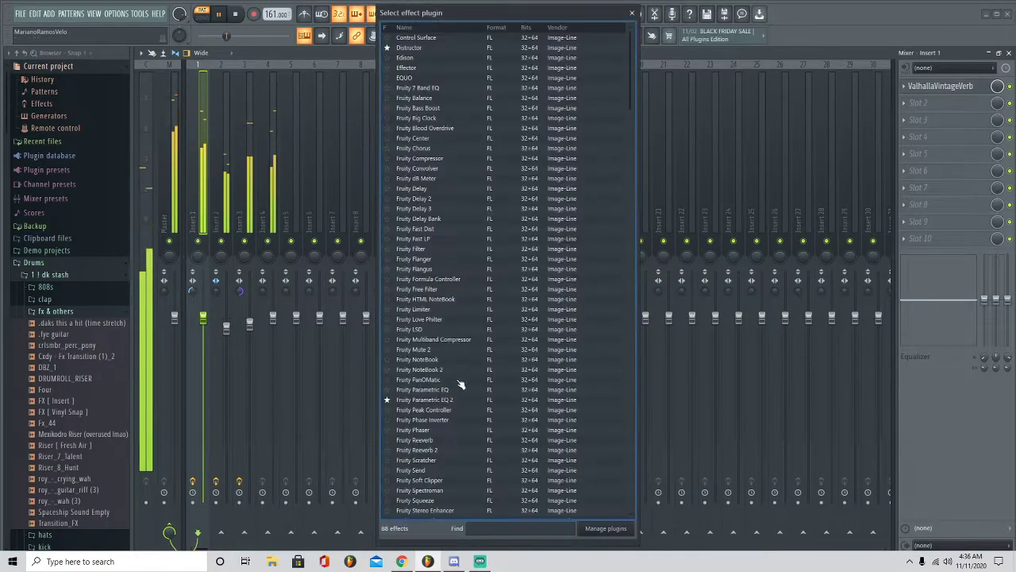
double_click(429, 400)
right_click(257, 256)
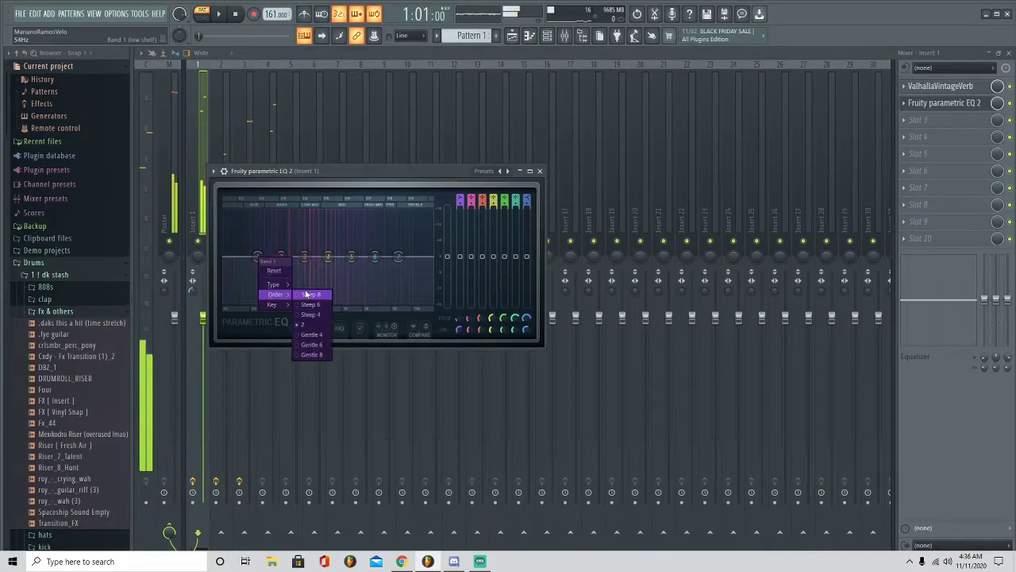
click(305, 295)
key(space)
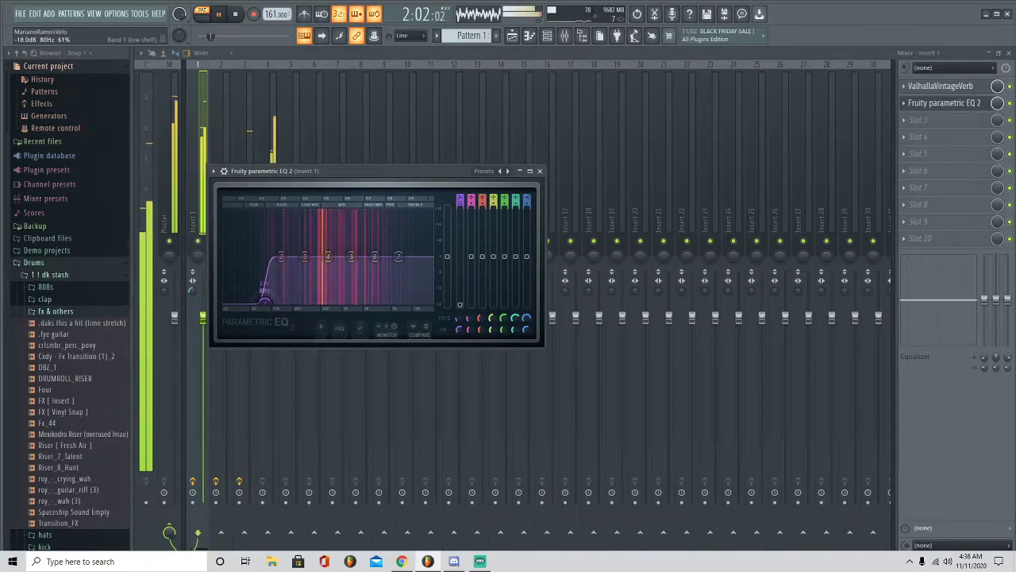
Move the EQ's band 1 low cut to a slightly lower frequency and pull band 7 down a little
drag(263, 300, 261, 301)
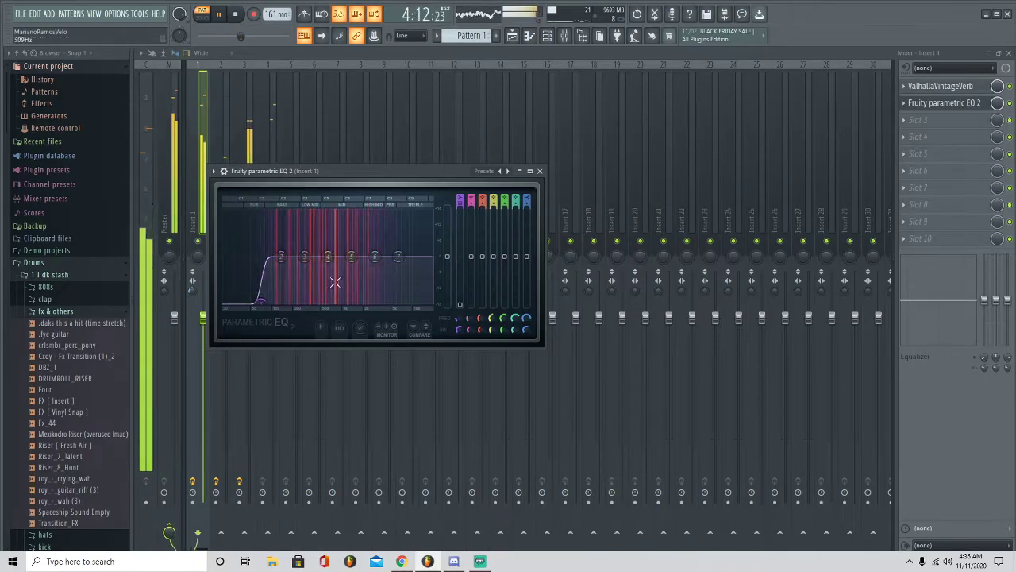
drag(397, 256, 397, 268)
click(540, 171)
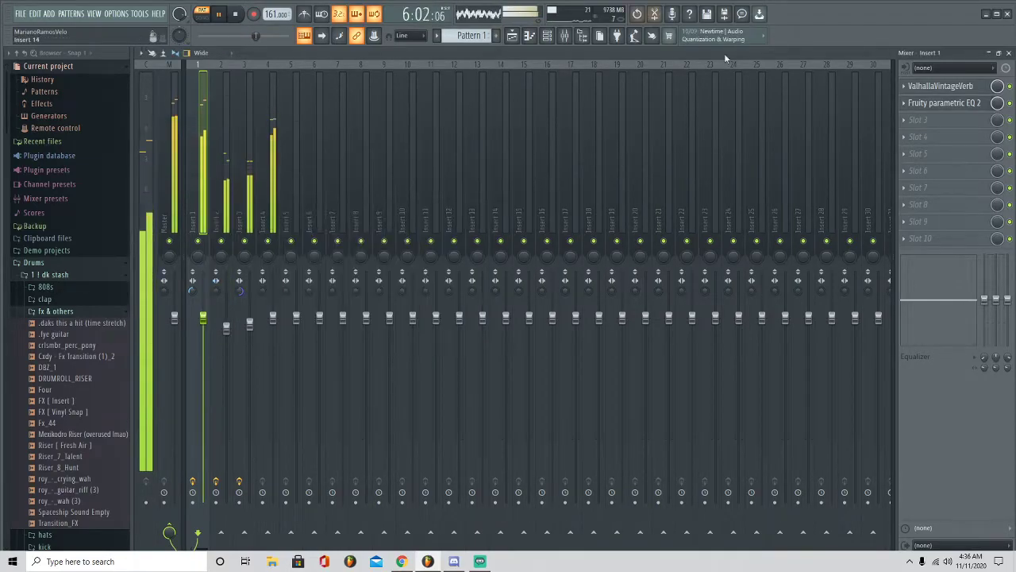
Load ValhallaVintageVerb on mixer Insert 4, with a decay of about 1.62 s and a mix of about 31%
click(274, 186)
click(927, 87)
mouse_move(917, 100)
click(767, 286)
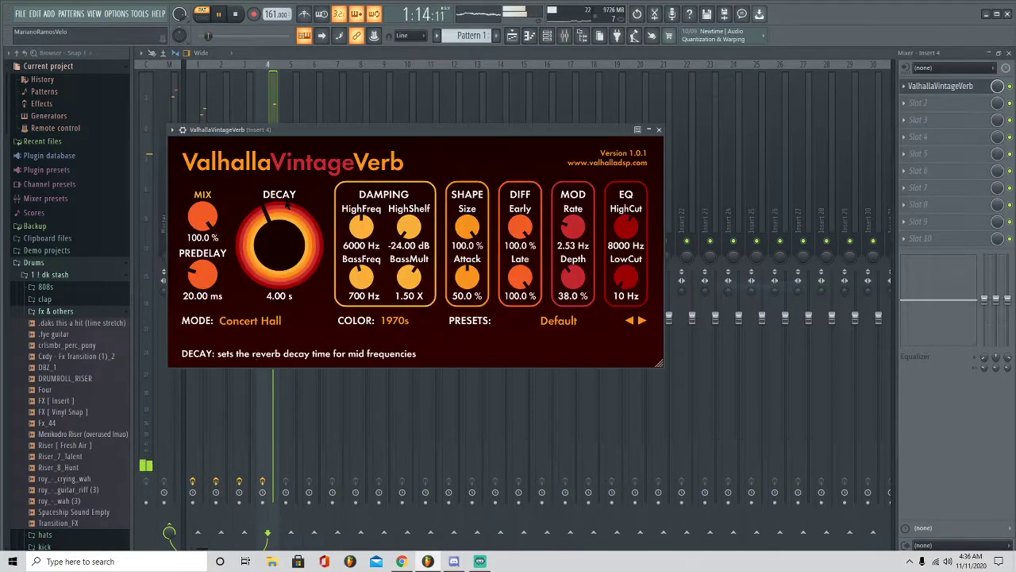
drag(278, 242, 277, 260)
key(space)
drag(205, 217, 205, 257)
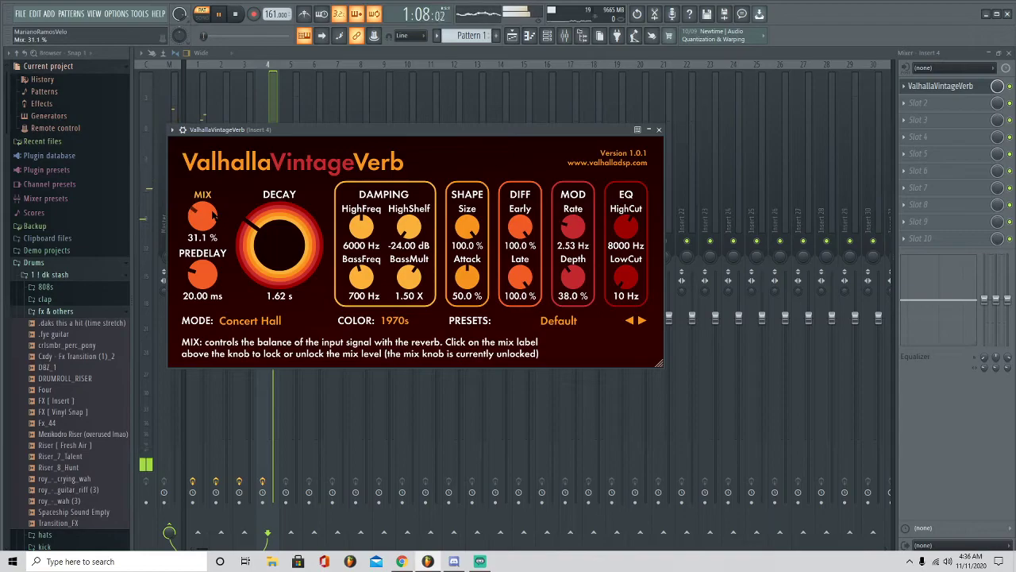
Set Insert 4's ValhallaVintageVerb to a decay of 2.61 s and a mix of 21.3%, and lower the Insert 4 fader
drag(213, 215, 203, 221)
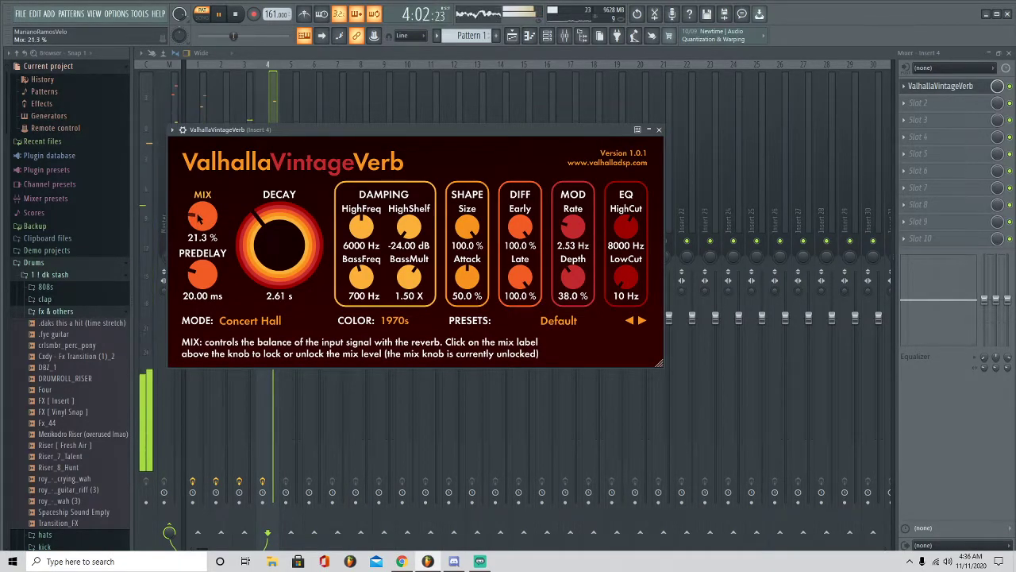
click(658, 130)
drag(270, 283, 276, 347)
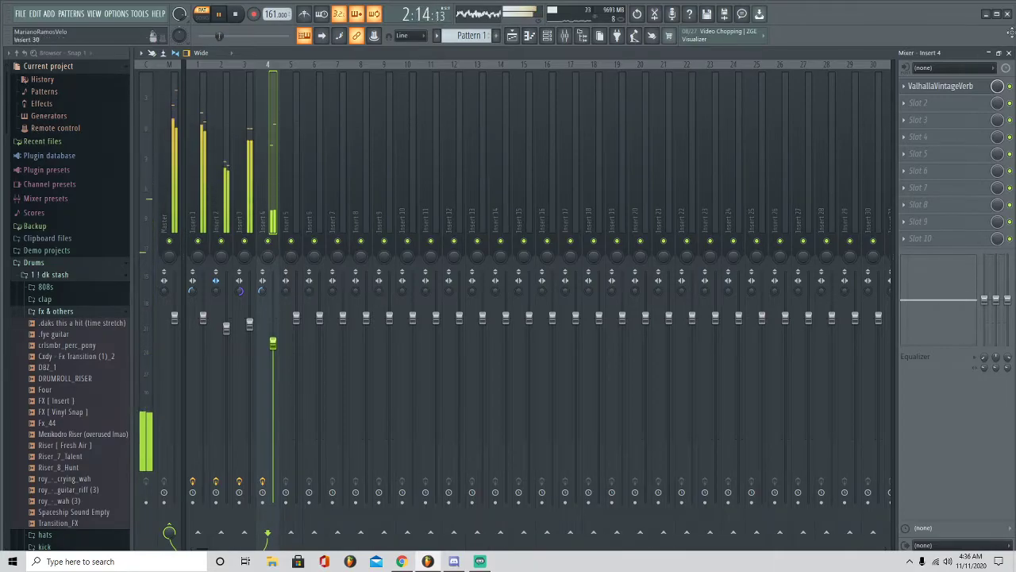
Add another Keyscape channel to the channel rack and load the Rhodes - LA Custom Lush patch
click(1009, 52)
click(608, 177)
click(611, 120)
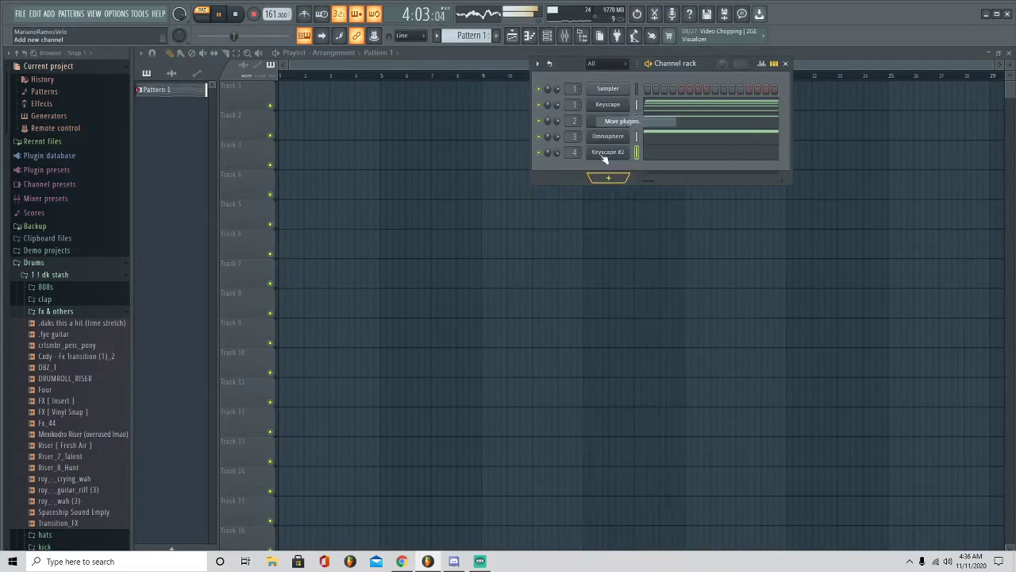
scroll(426, 407, down, 3)
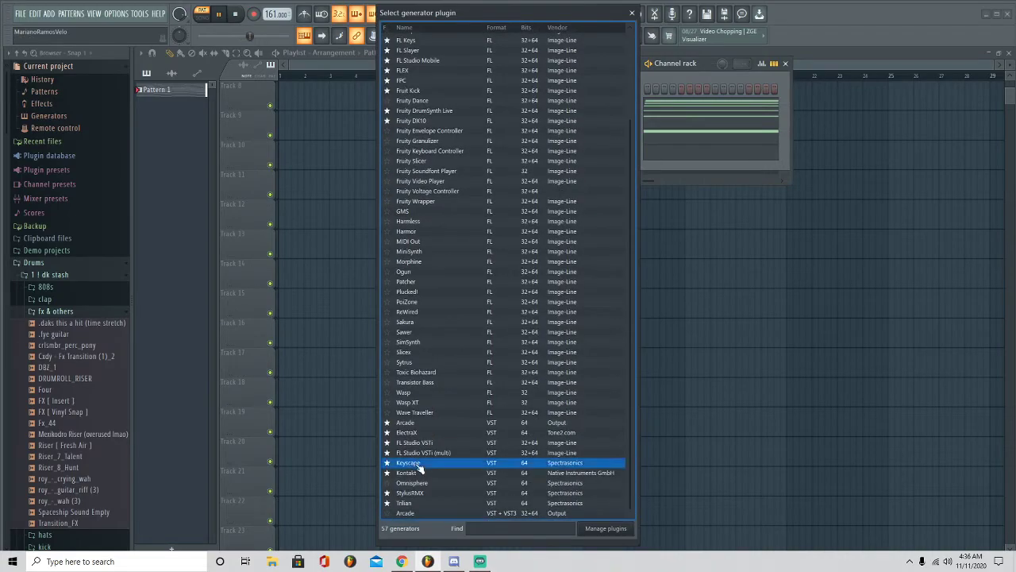
click(419, 465)
scroll(280, 422, down, 5)
scroll(283, 418, up, 5)
scroll(276, 394, down, 10)
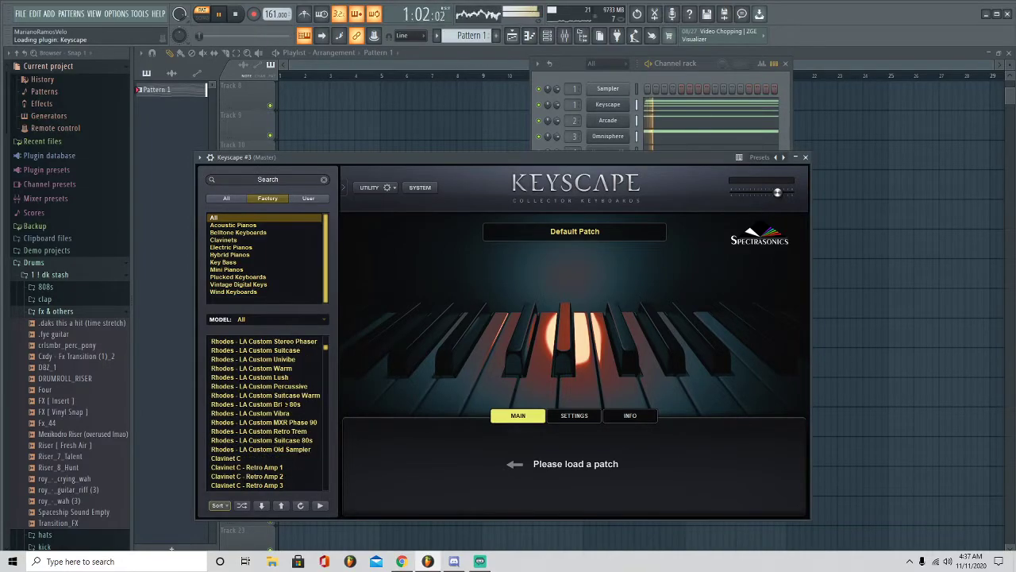
click(268, 378)
click(806, 157)
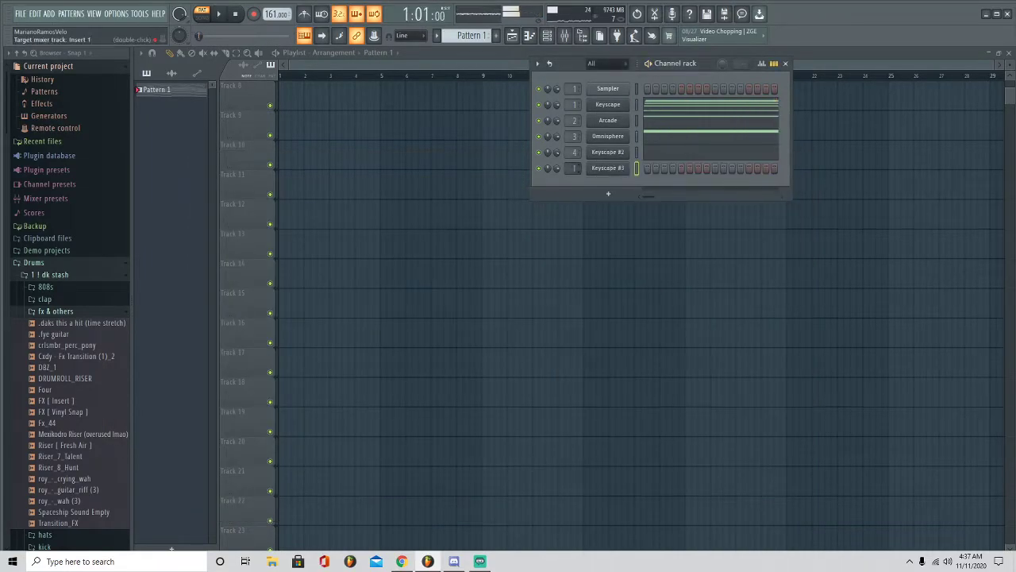
Copy the first Keyscape channel's notes into Keyscape #3, route it to mixer track 5, and set its channel volume to 48%
click(636, 168)
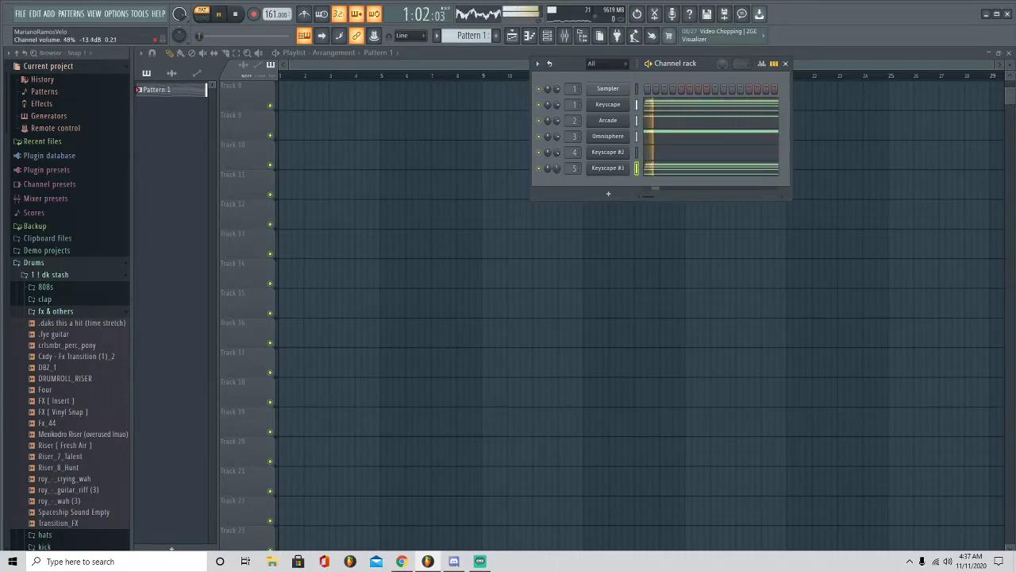
Add Fruity Parametric EQ 2 to mixer Insert 5 and make band 1 a steep low cut at -18 dB, about 78 Hz
click(565, 35)
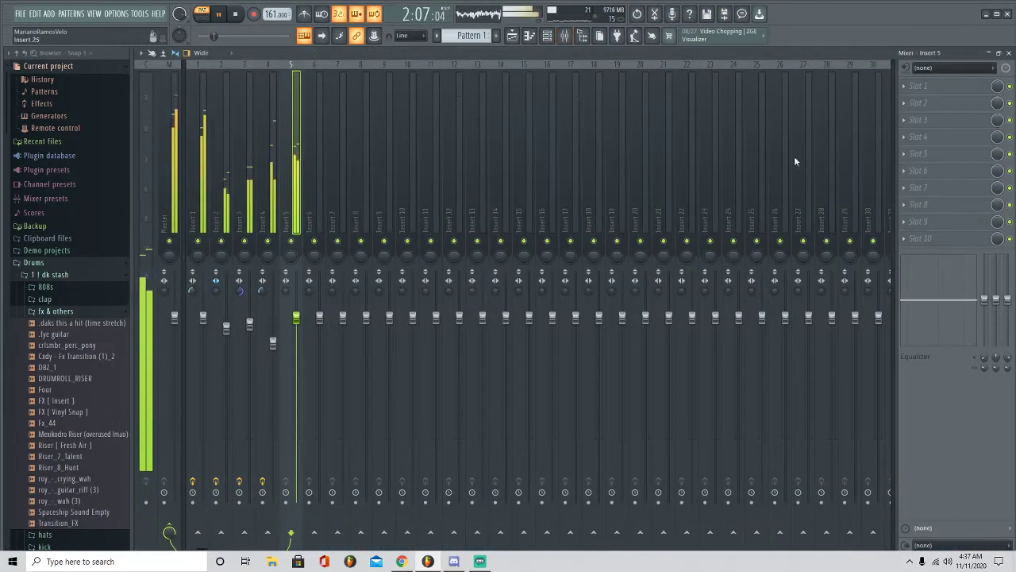
click(917, 87)
click(741, 16)
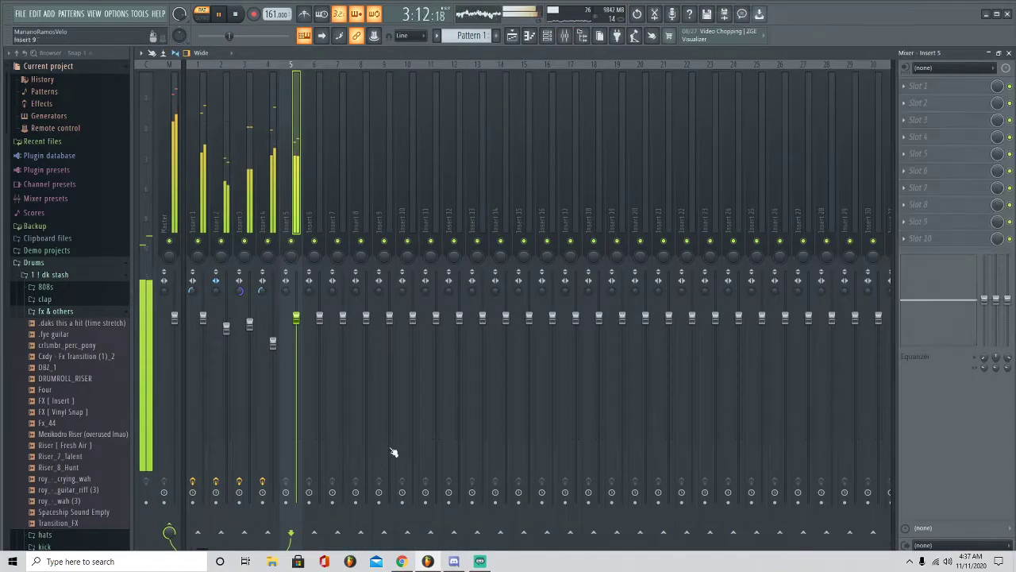
double_click(429, 400)
right_click(244, 243)
mouse_move(261, 281)
click(294, 281)
drag(243, 247, 251, 287)
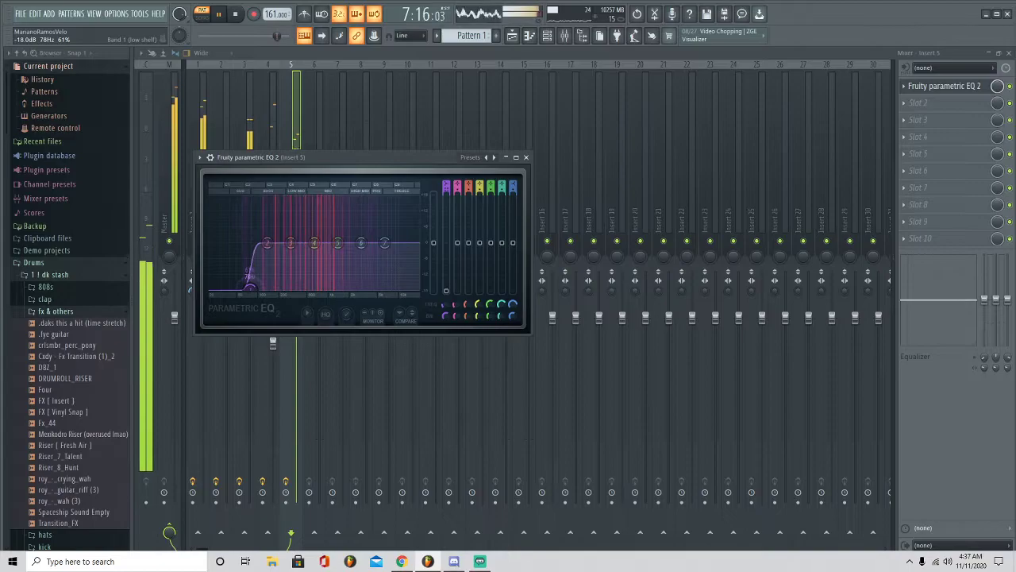
click(526, 158)
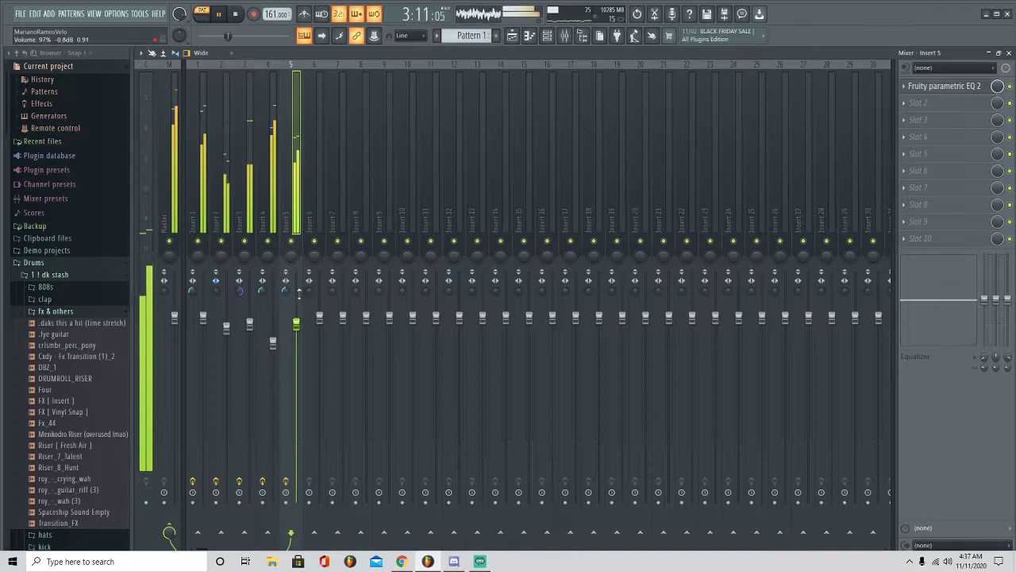
Balance the loop during playback by lowering the Insert 5 fader slightly and the Insert 2 fader to about 89%
key(space)
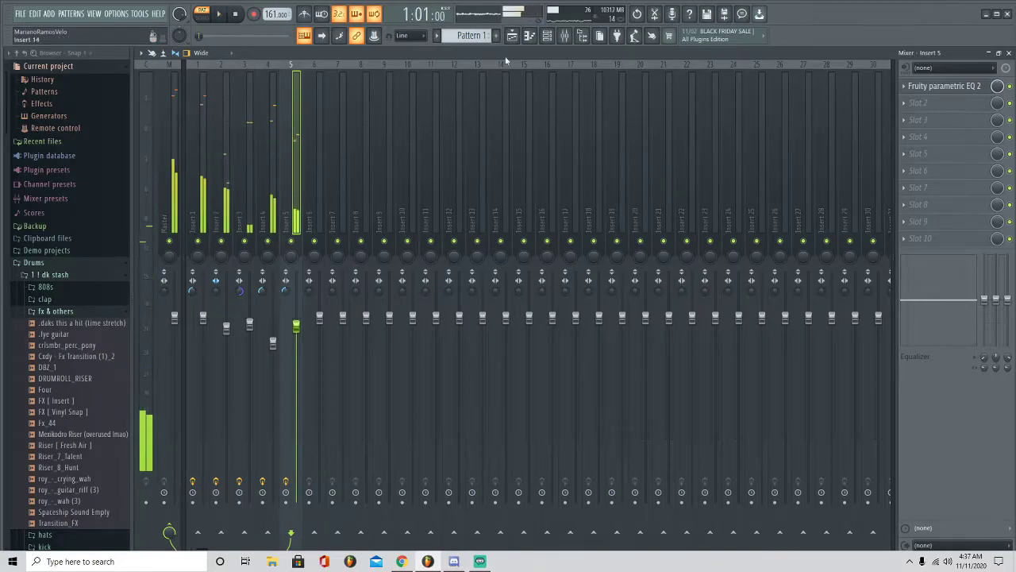
click(548, 35)
click(546, 36)
key(space)
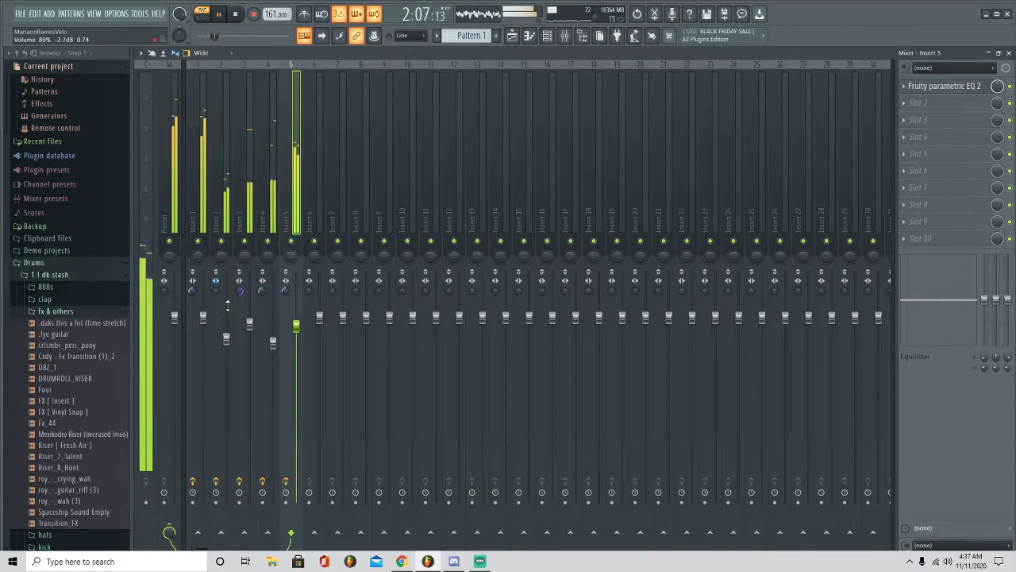
scroll(227, 306, down, 2)
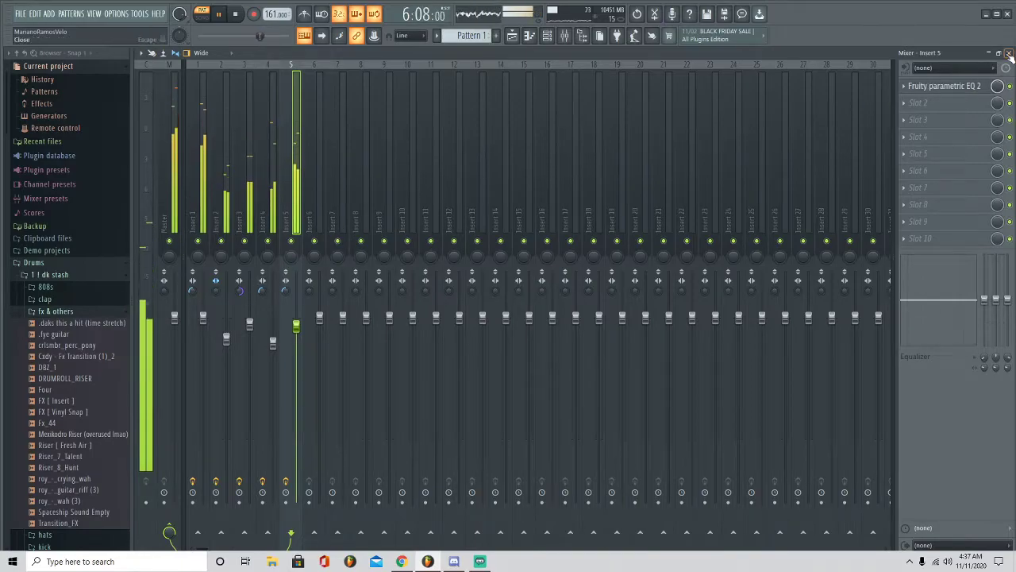
key(F5)
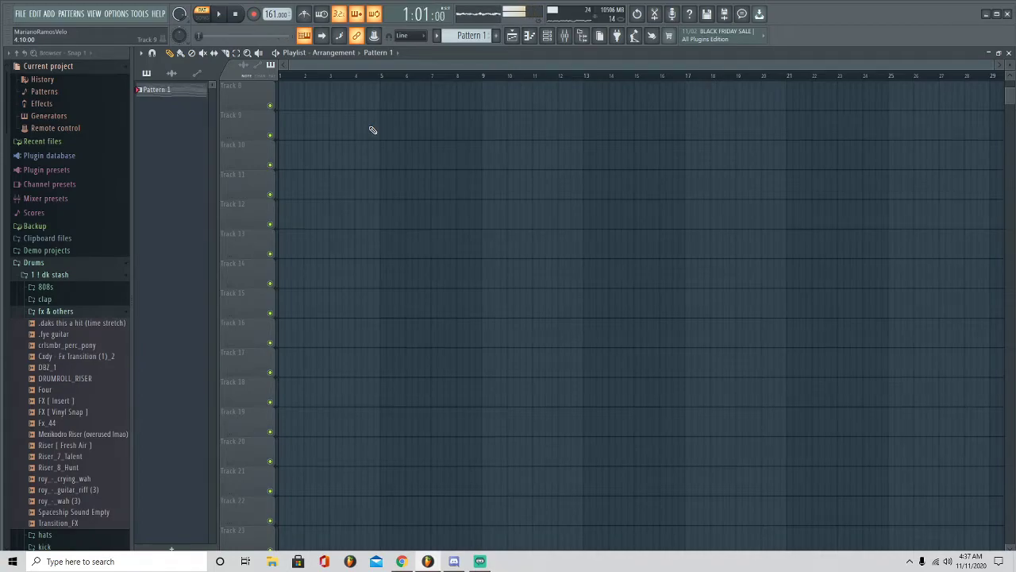
click(565, 35)
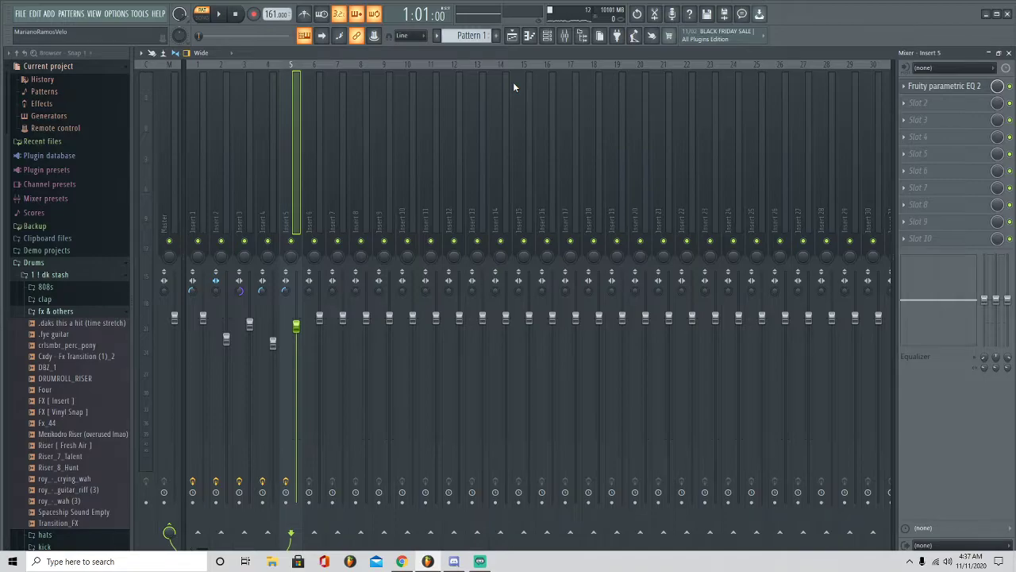
click(453, 561)
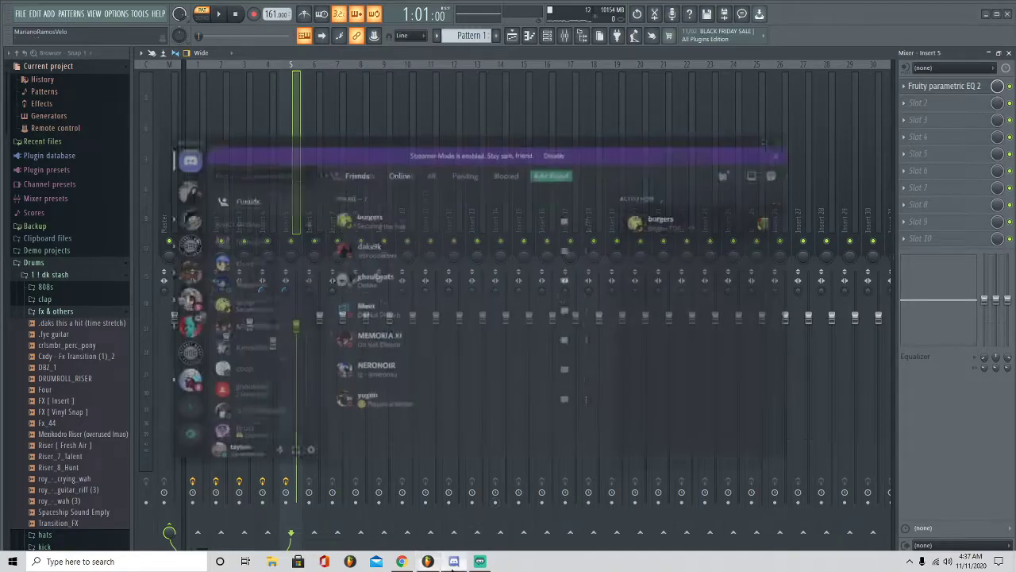
click(453, 561)
click(454, 561)
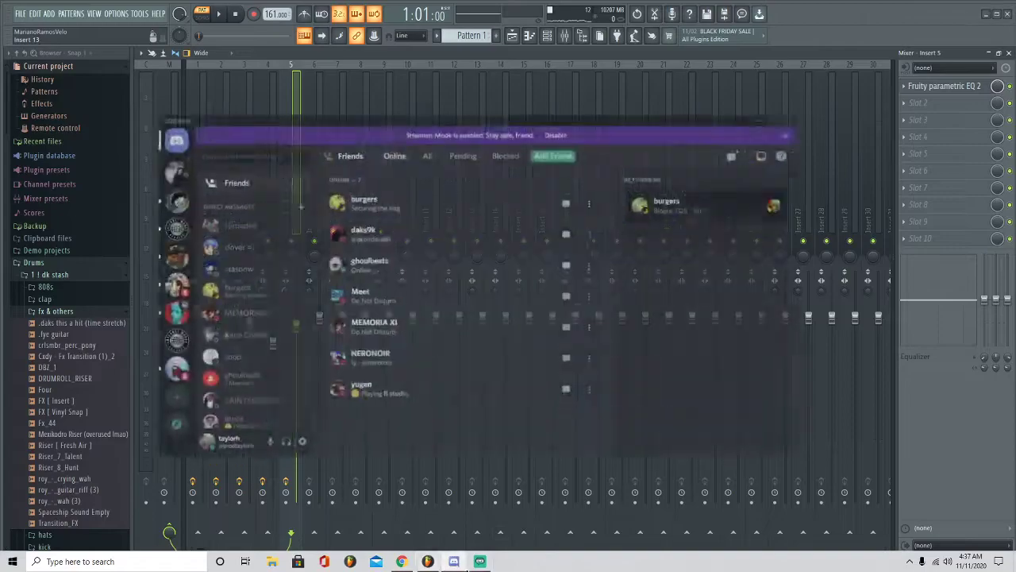